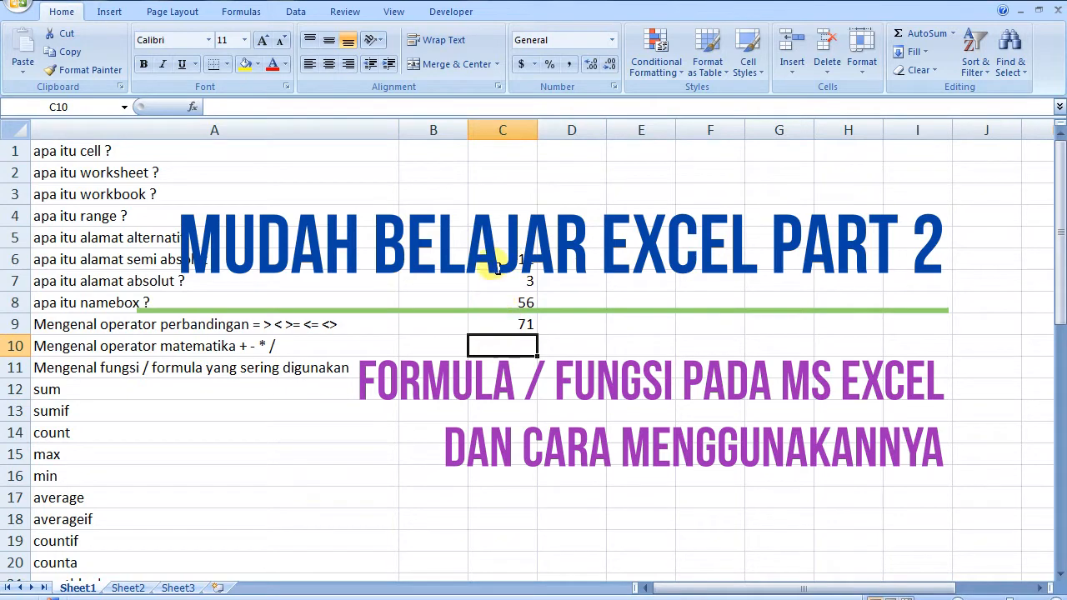
Clear the sample values 12, 3, 56 and the =C6+C7+C8 total from C6:C9
key("ctrl+c")
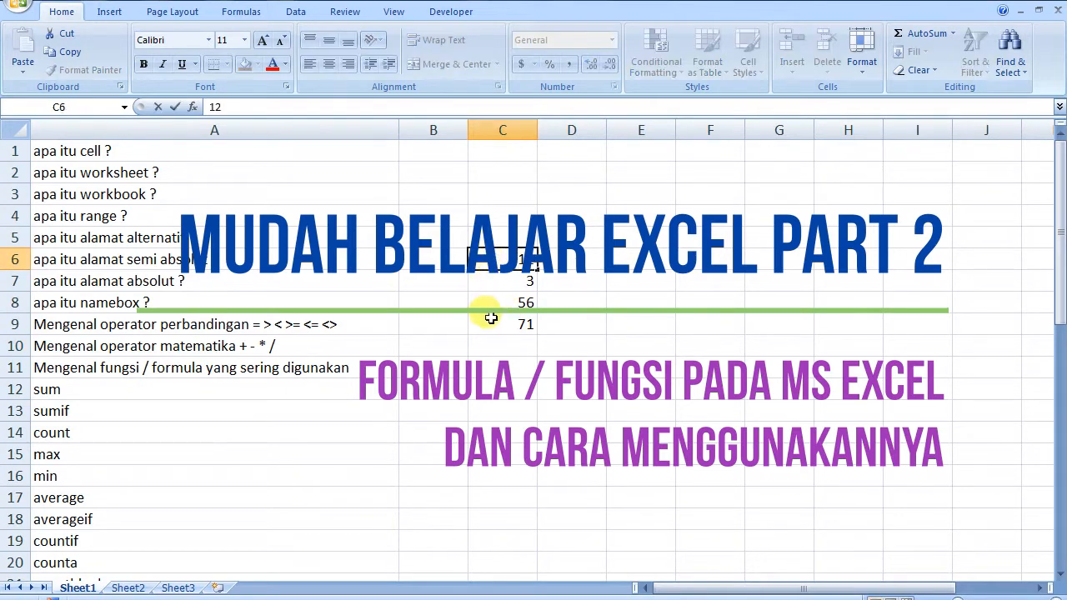
double_click(488, 326)
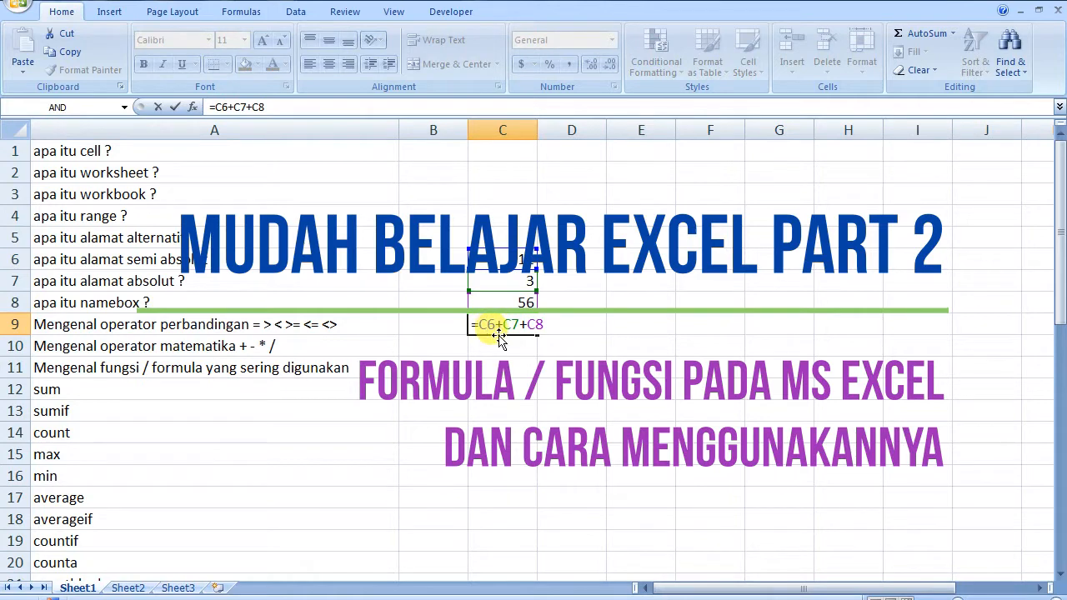
key("Escape")
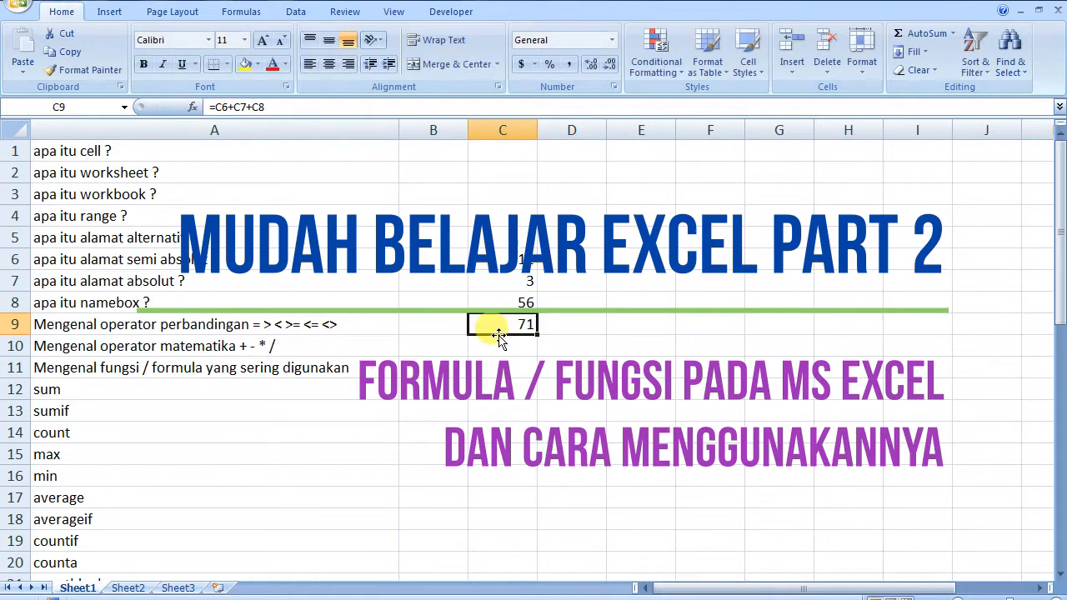
left_click_drag(502, 259, 492, 325)
left_click(488, 326)
left_click_drag(493, 257, 501, 324)
key("Delete")
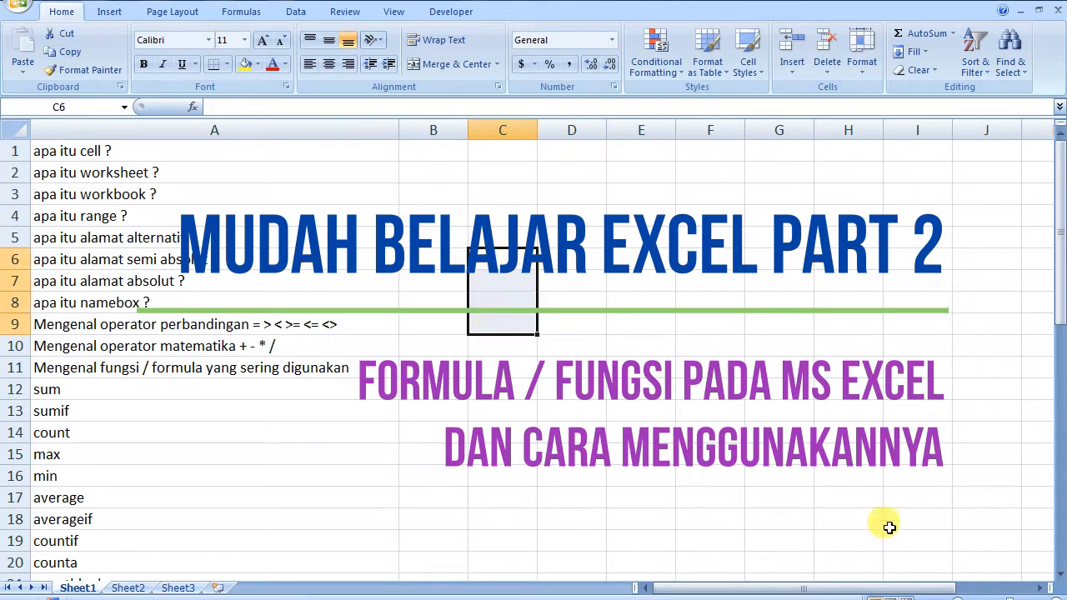
left_click_drag(1061, 296, 1058, 360)
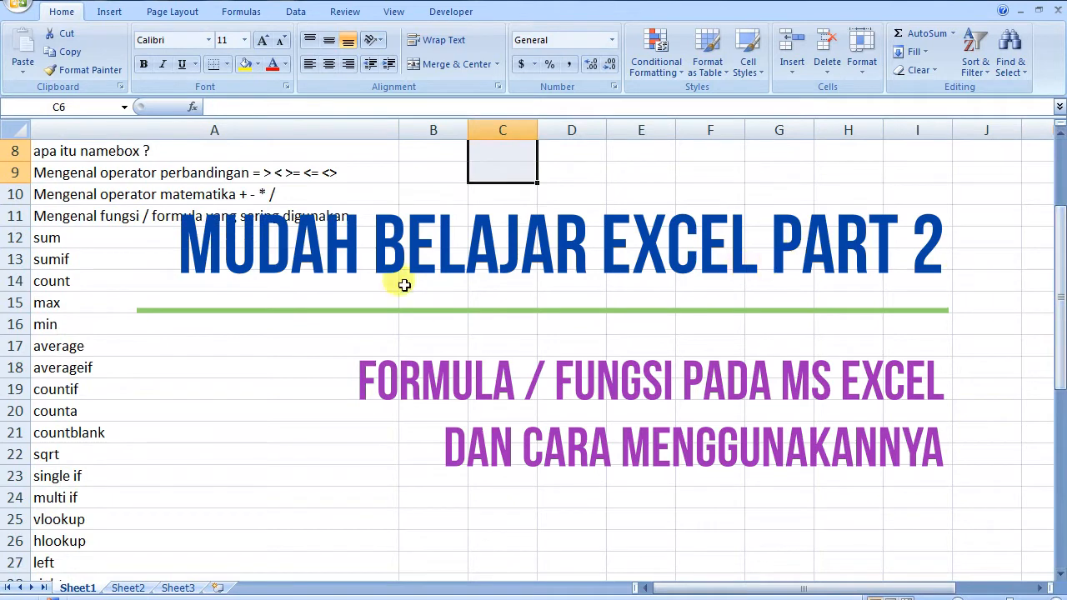
left_click(412, 238)
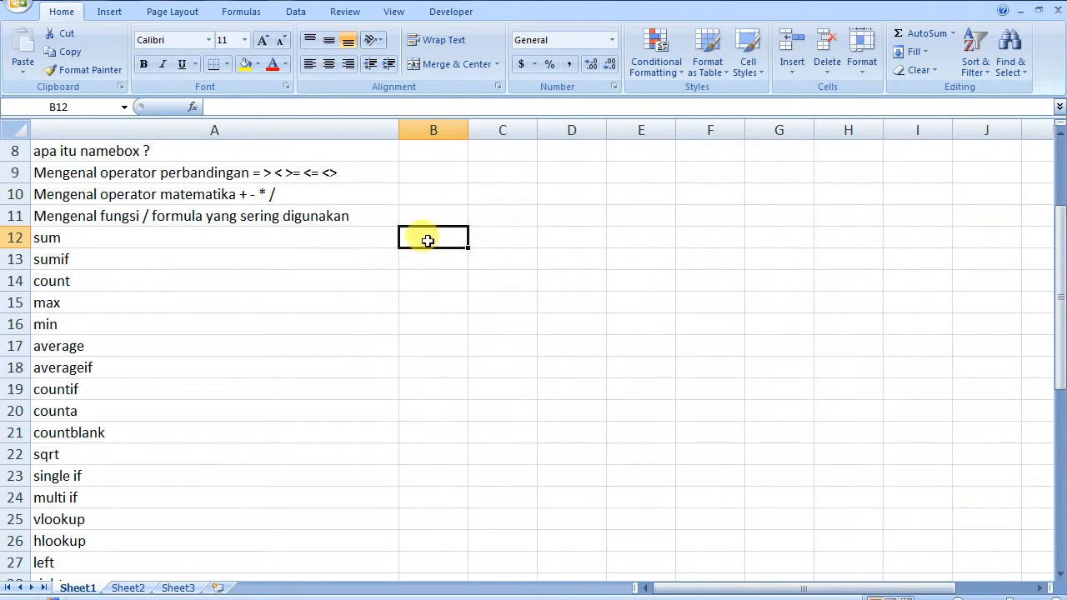
Enter 8, 9, 10 and 11 into cells C9 through C12
left_click(515, 175)
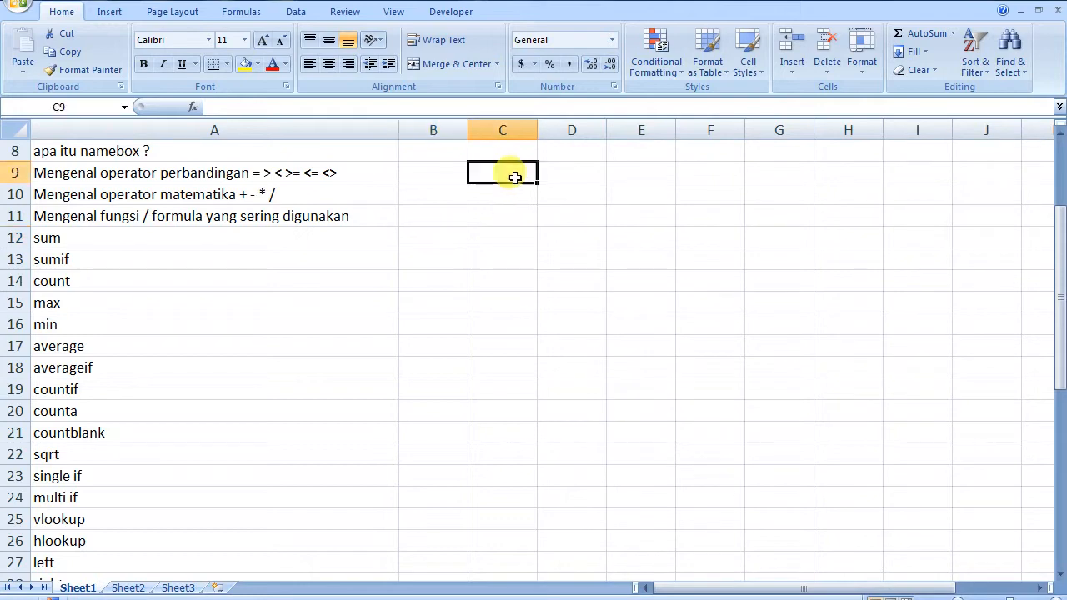
type("8")
key("Return")
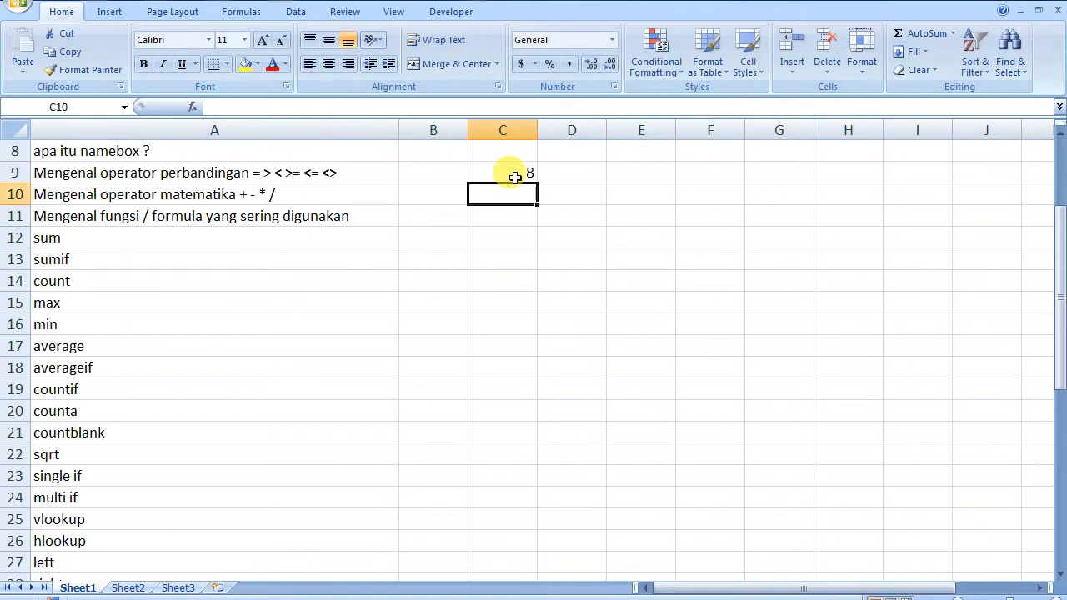
type("9")
key("Return")
type("10")
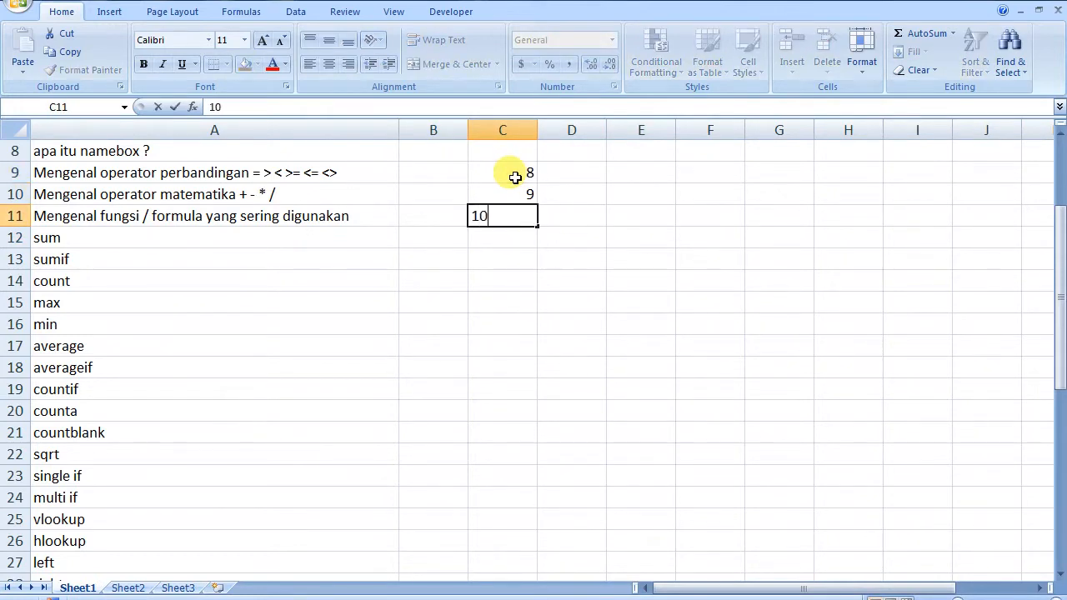
key("Return")
type("11")
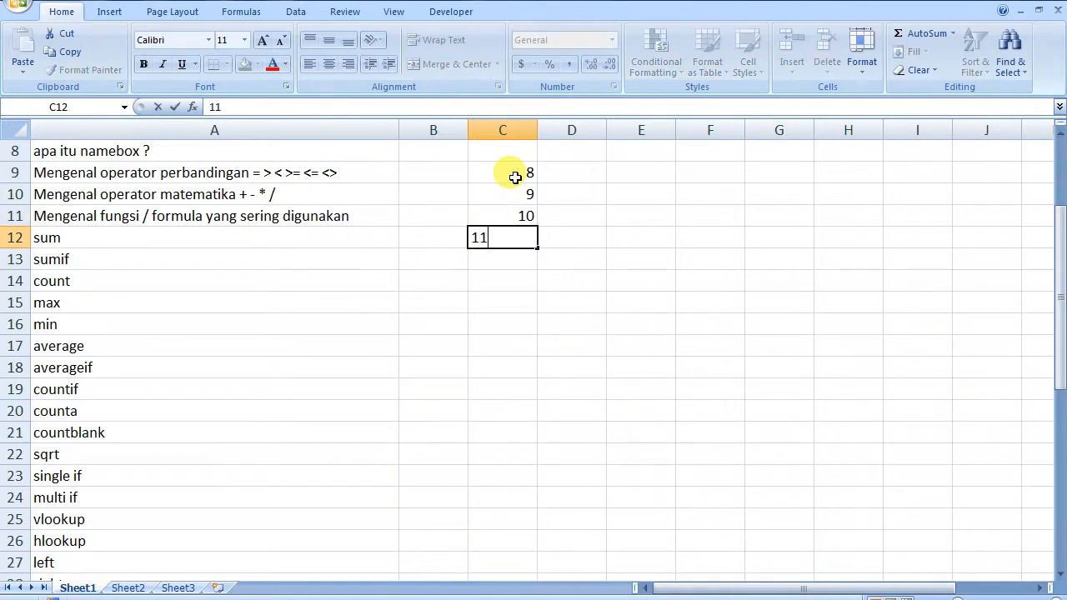
left_click(507, 259)
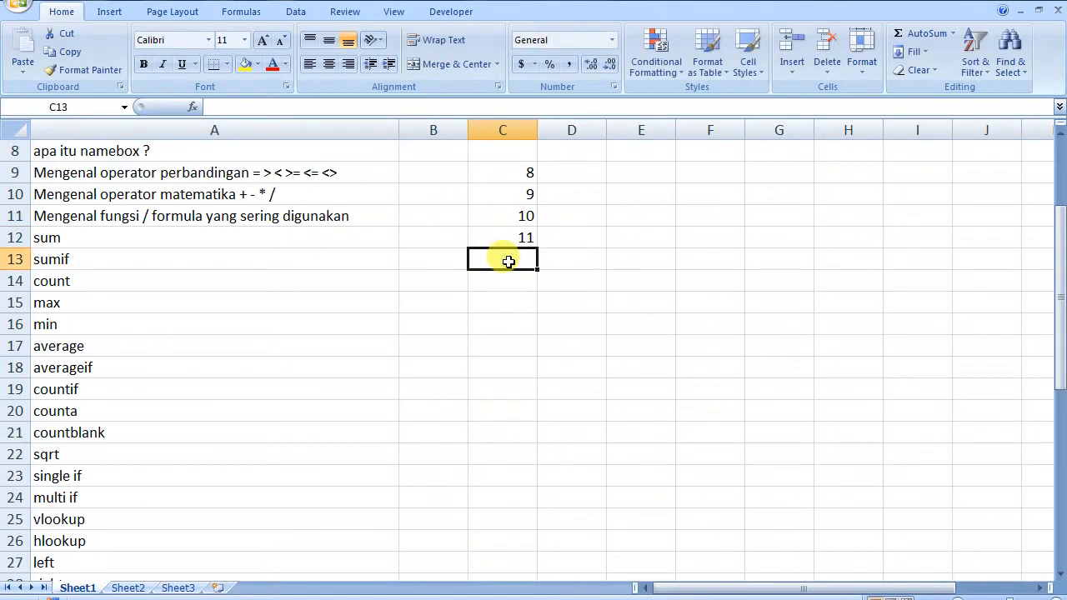
Total C9:C12 in C13 with =SUM(C9:C12), giving 38
type("=")
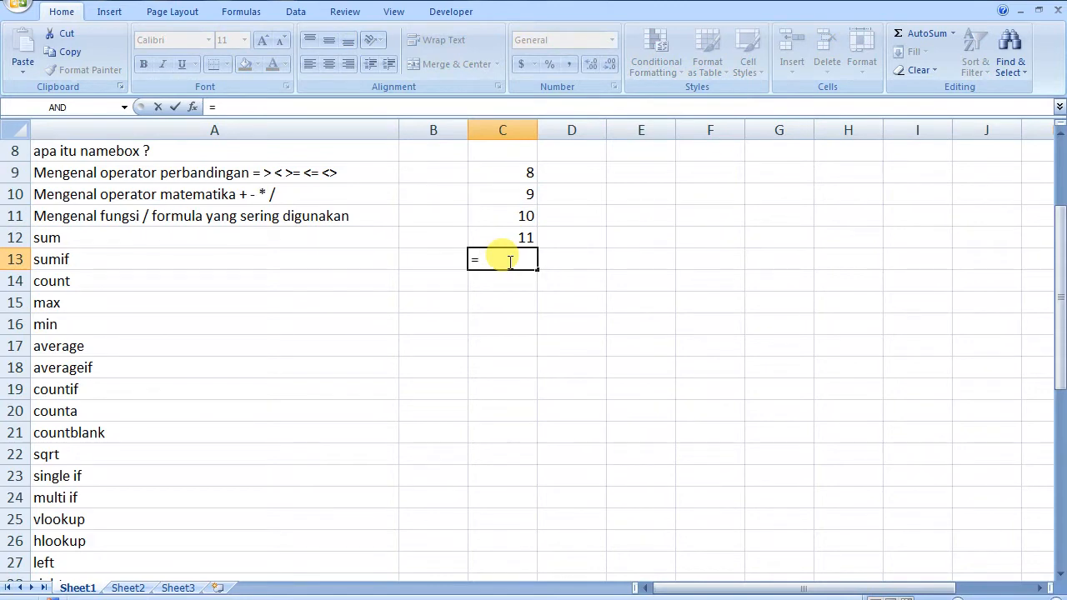
type("SUM(")
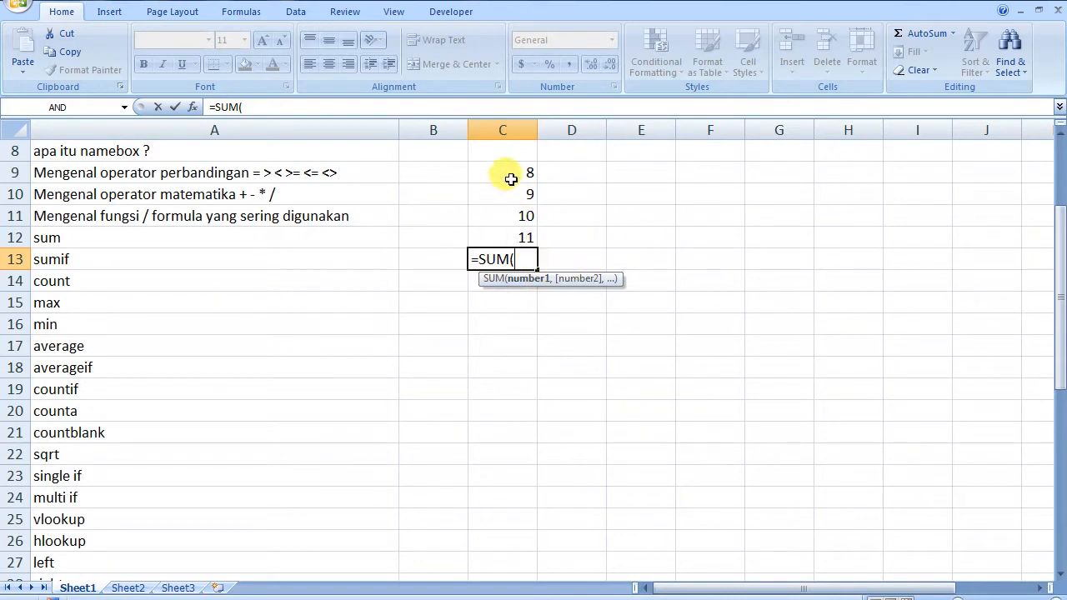
left_click_drag(506, 172, 506, 232)
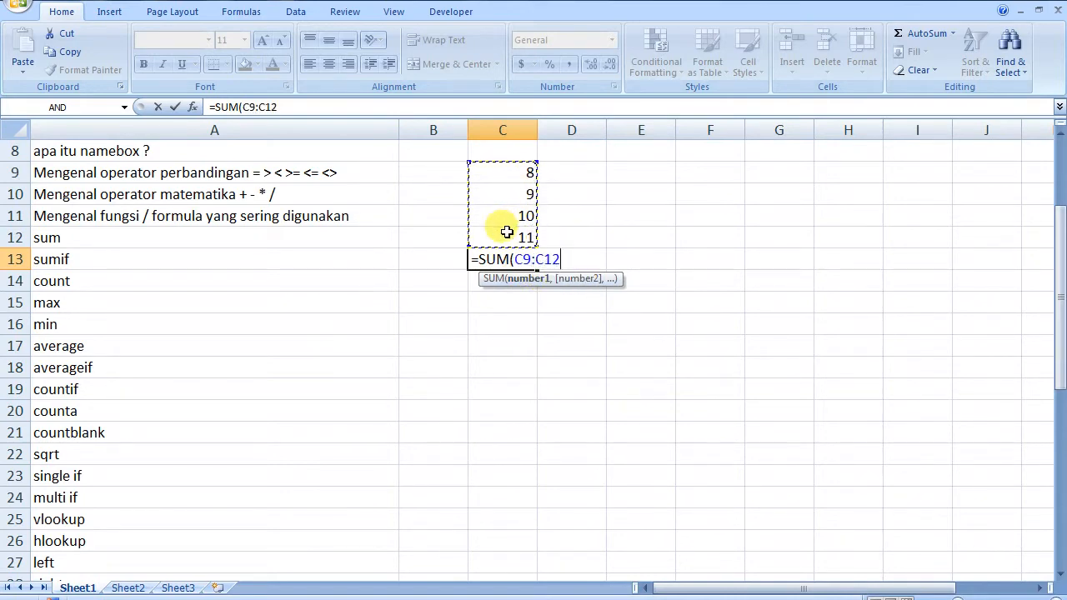
type(")")
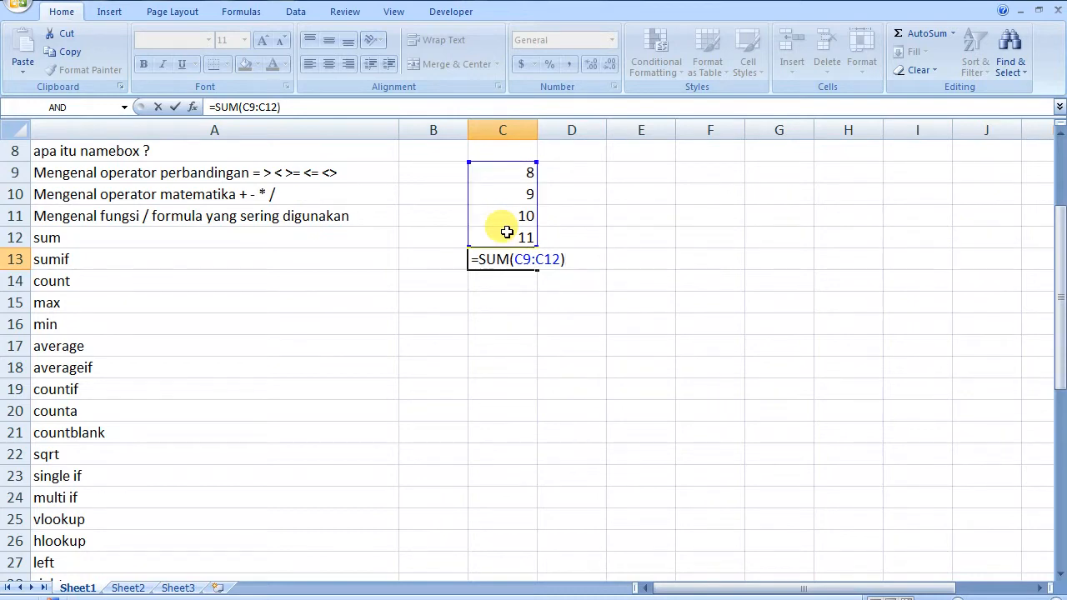
key("Return")
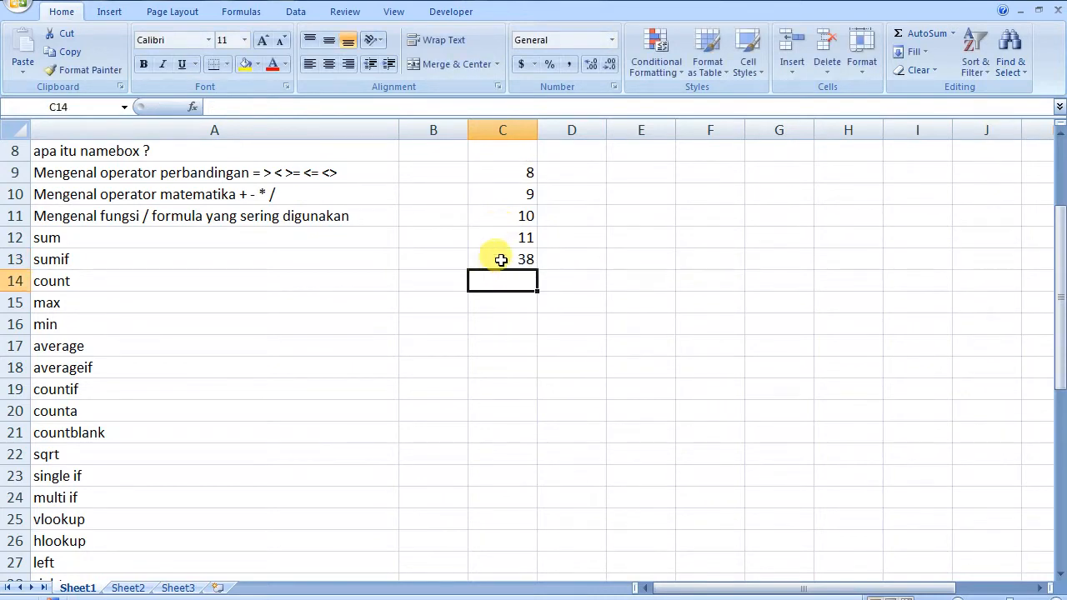
double_click(502, 259)
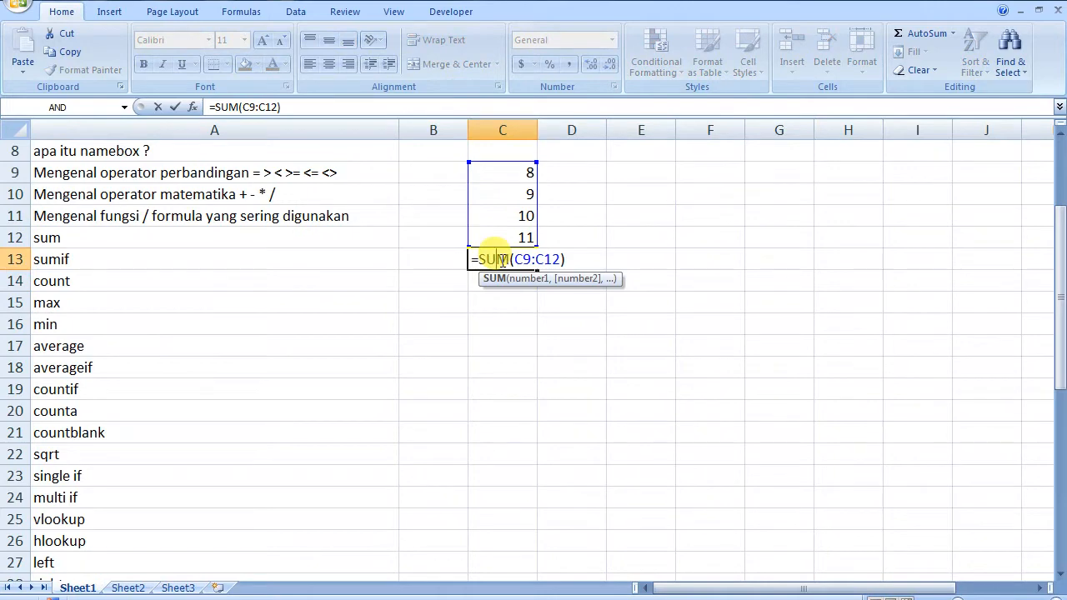
key("Escape")
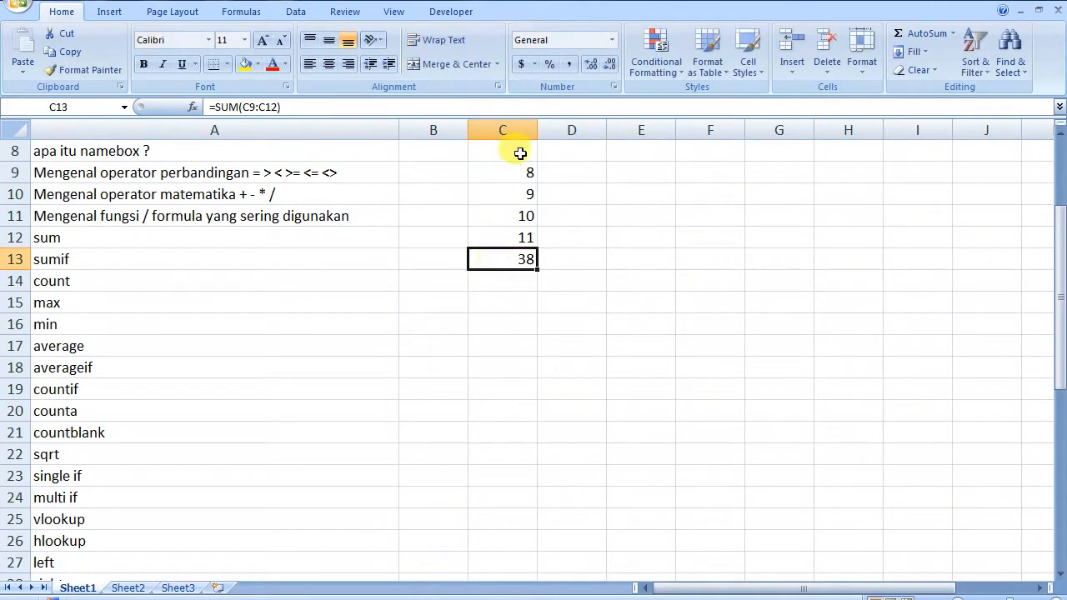
left_click(565, 259)
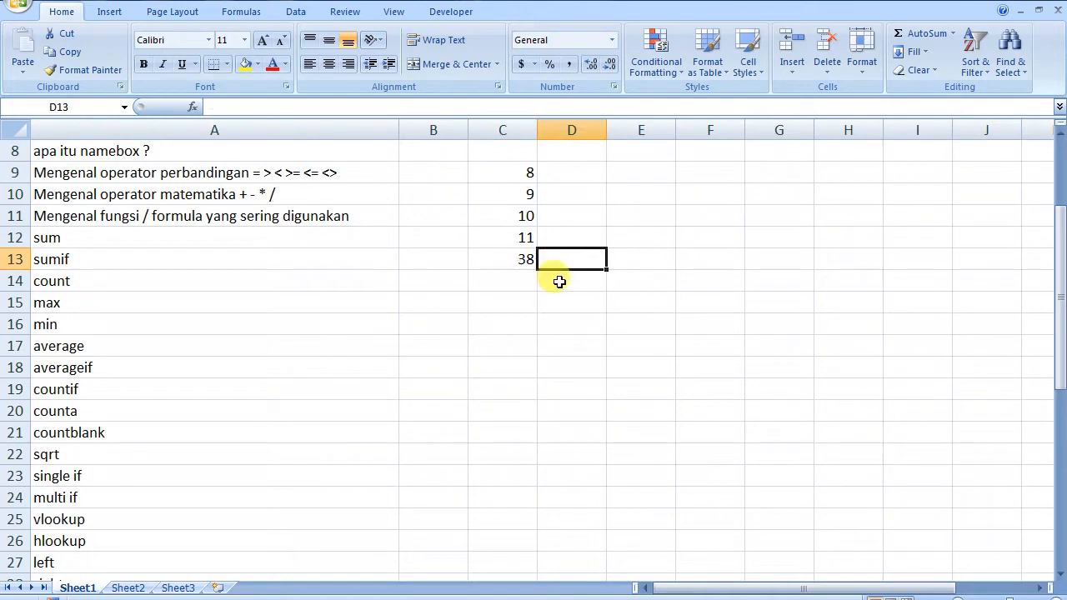
Name the range C9:C12 'angkasaya' in the Name Box
left_click_drag(509, 173, 502, 226)
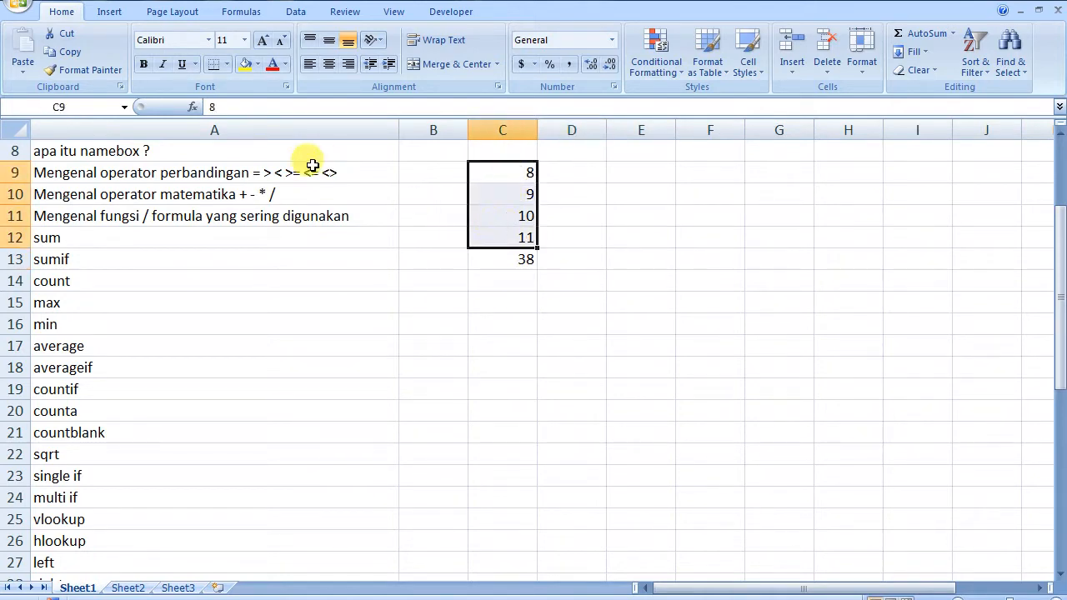
left_click(67, 105)
type("an")
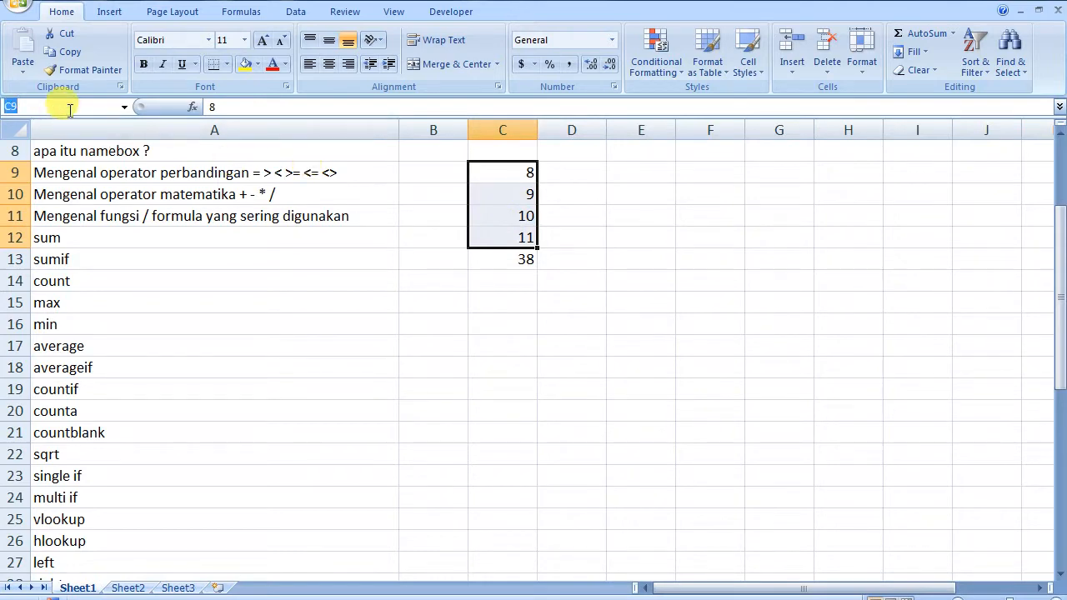
type("gkasaya")
Rewrite C13's total as =SUM(angkasaya), still returning 38
left_click(515, 258)
double_click(514, 258)
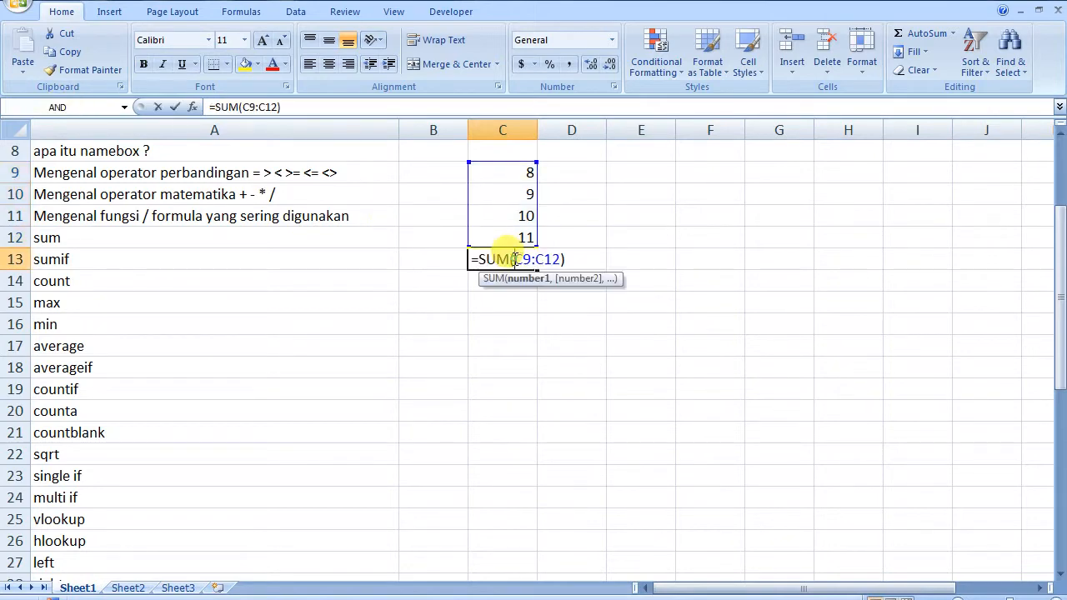
left_click(560, 260)
key("shift+Left")
key("shift+Left")
key("shift+Left")
key("shift+Left")
key("shift+Left")
key("shift+Left")
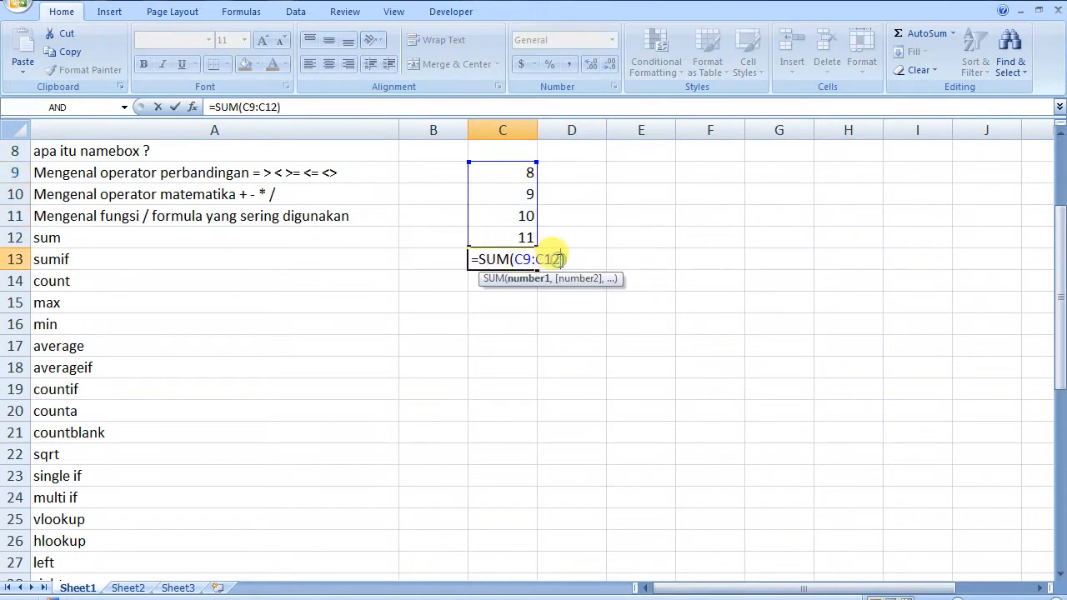
type("angka")
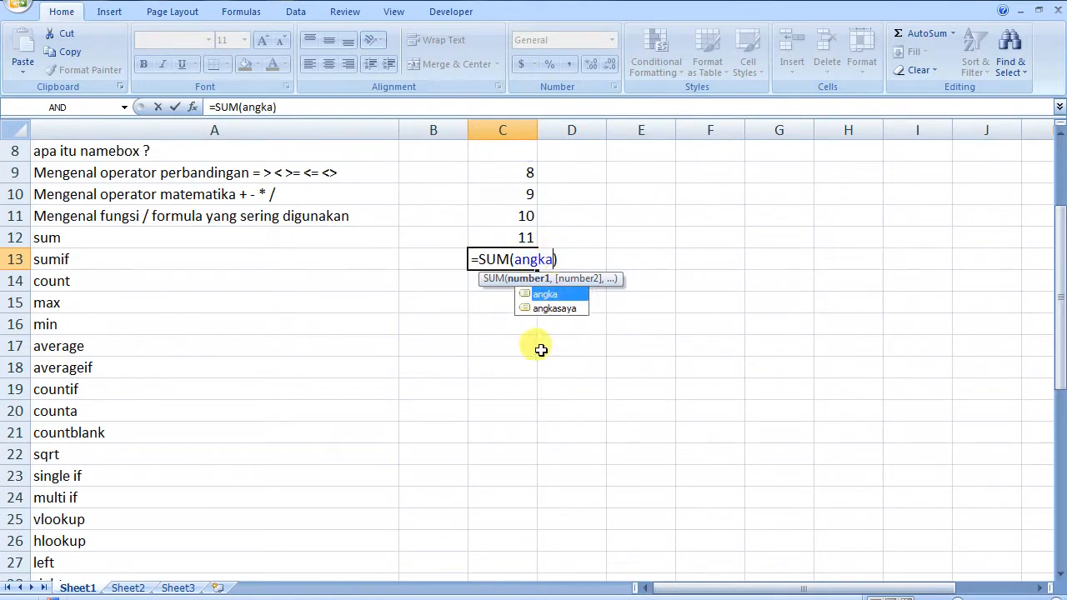
double_click(556, 309)
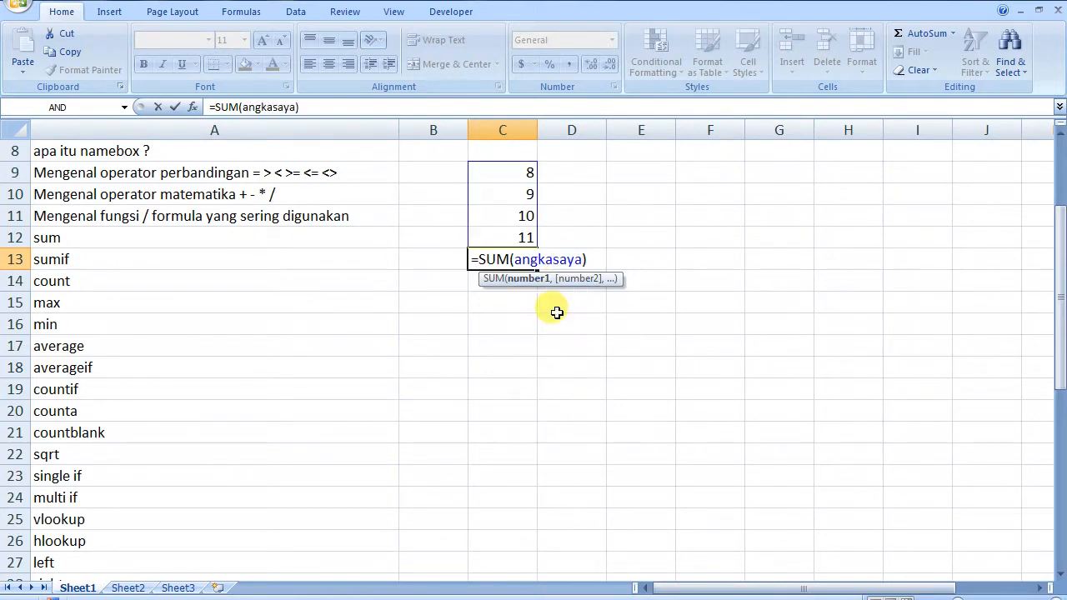
key("Return")
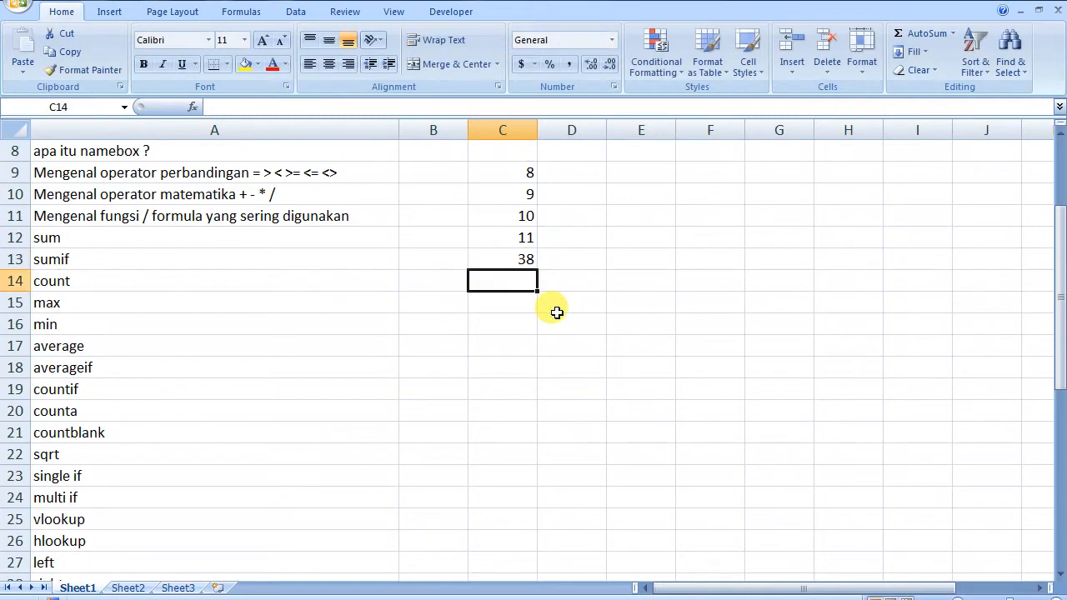
left_click(507, 258)
double_click(507, 258)
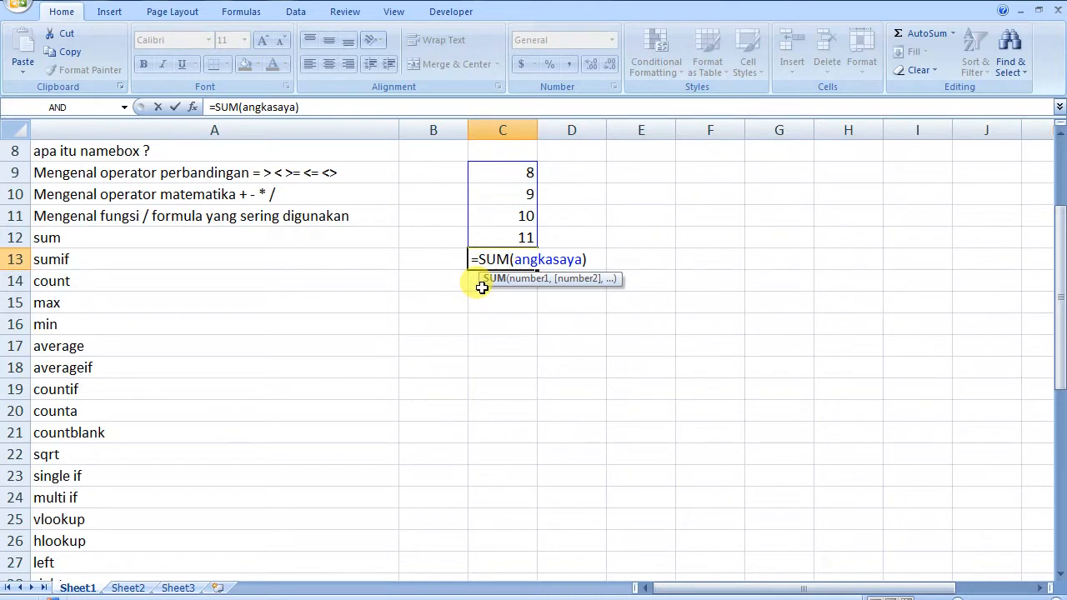
key("Escape")
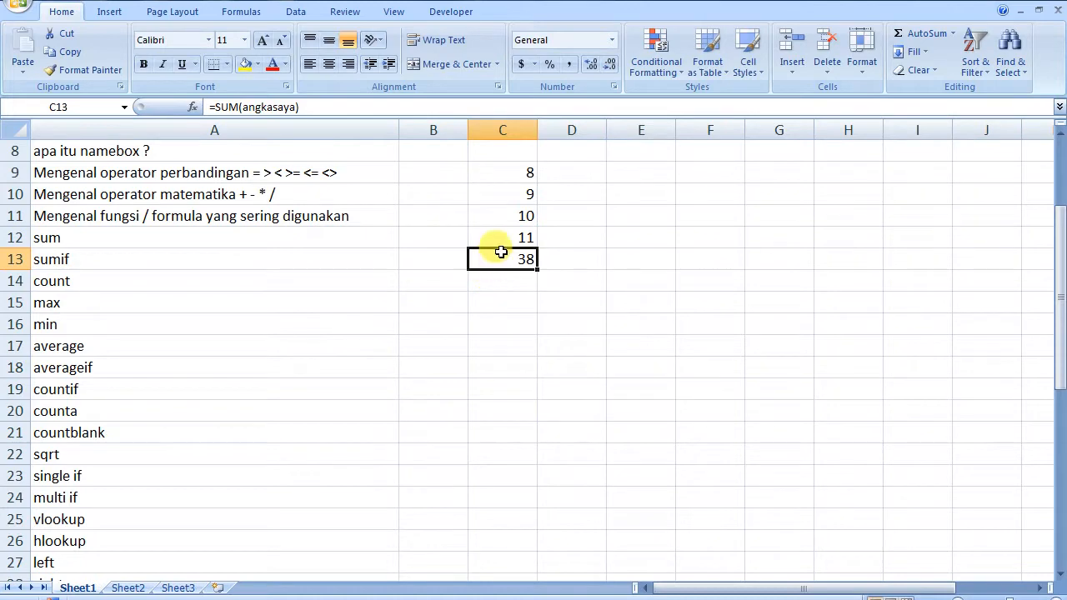
key("Delete")
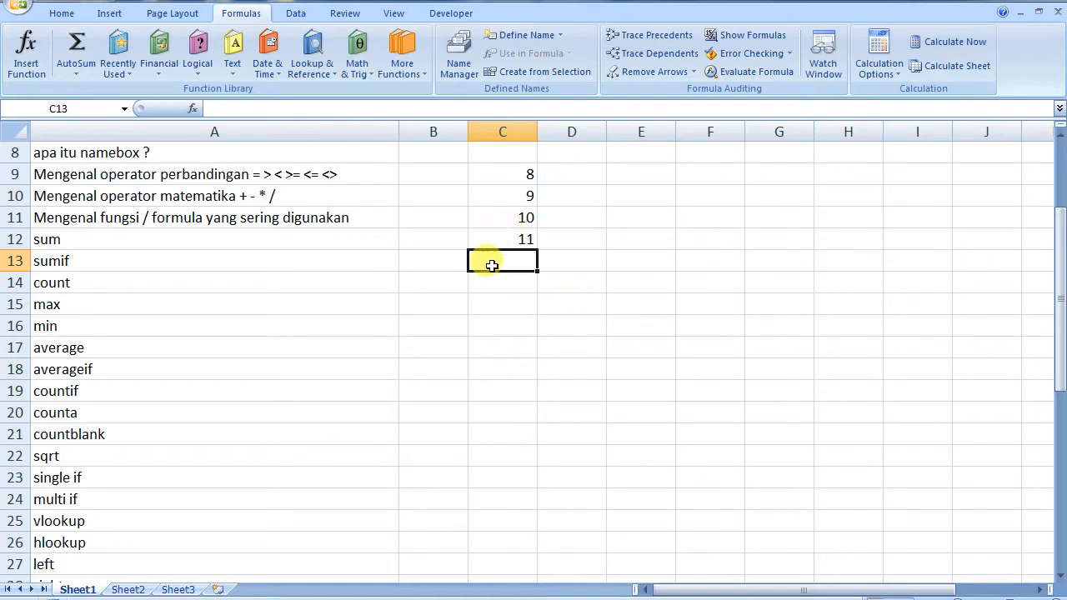
type("=")
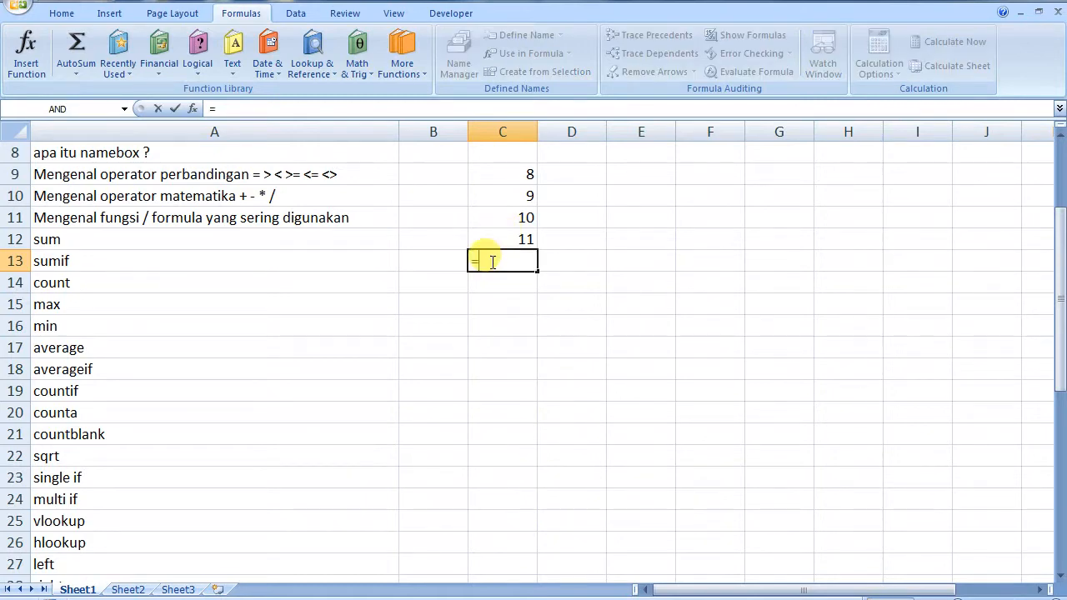
type("s")
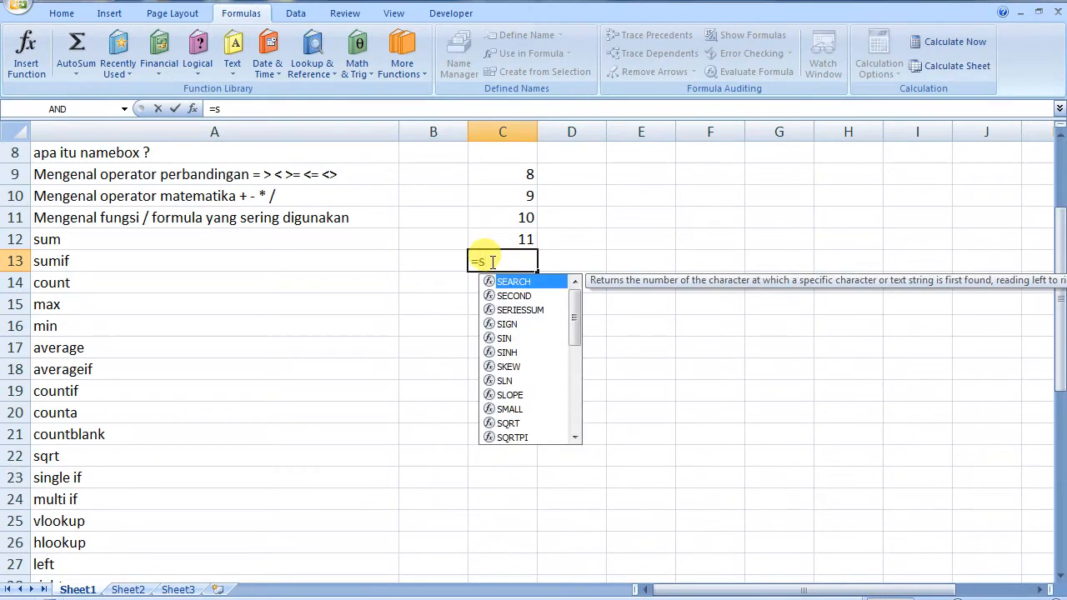
key("BackSpace")
type("SUMI")
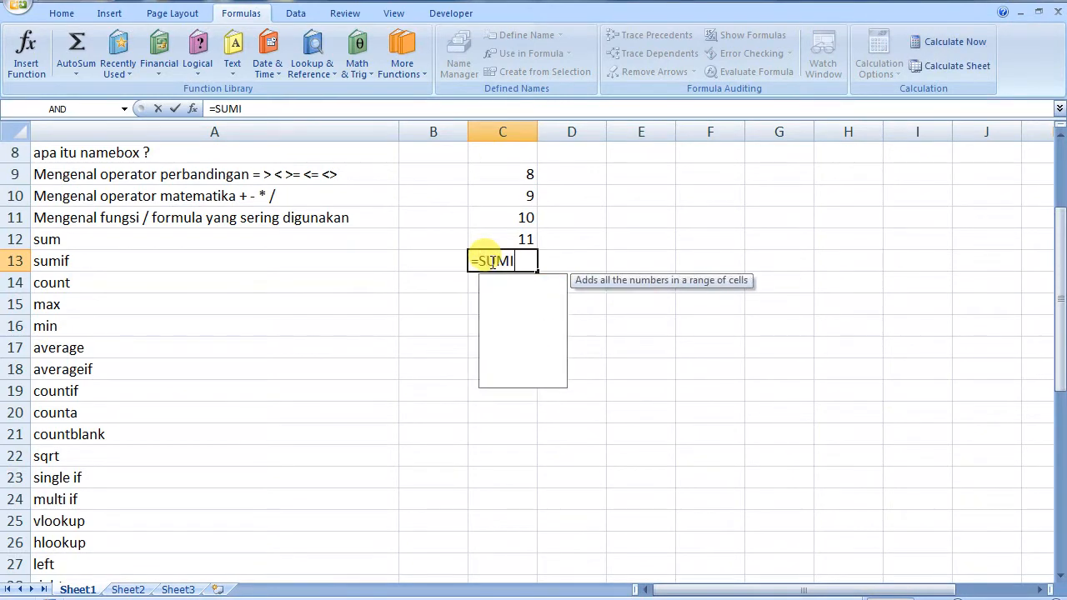
type("F(")
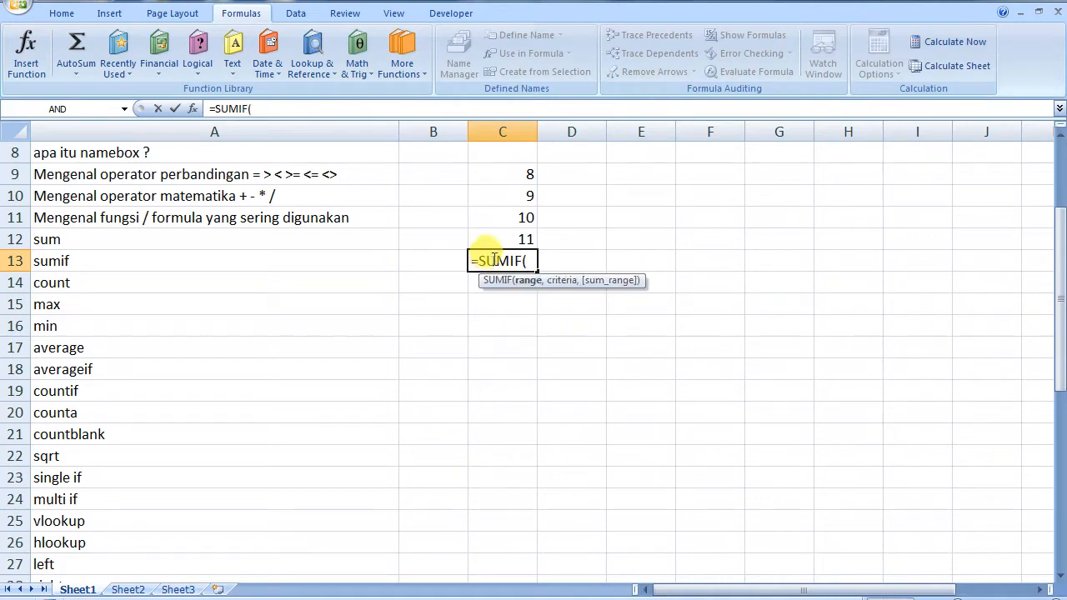
left_click(512, 173)
left_click_drag(514, 190, 503, 236)
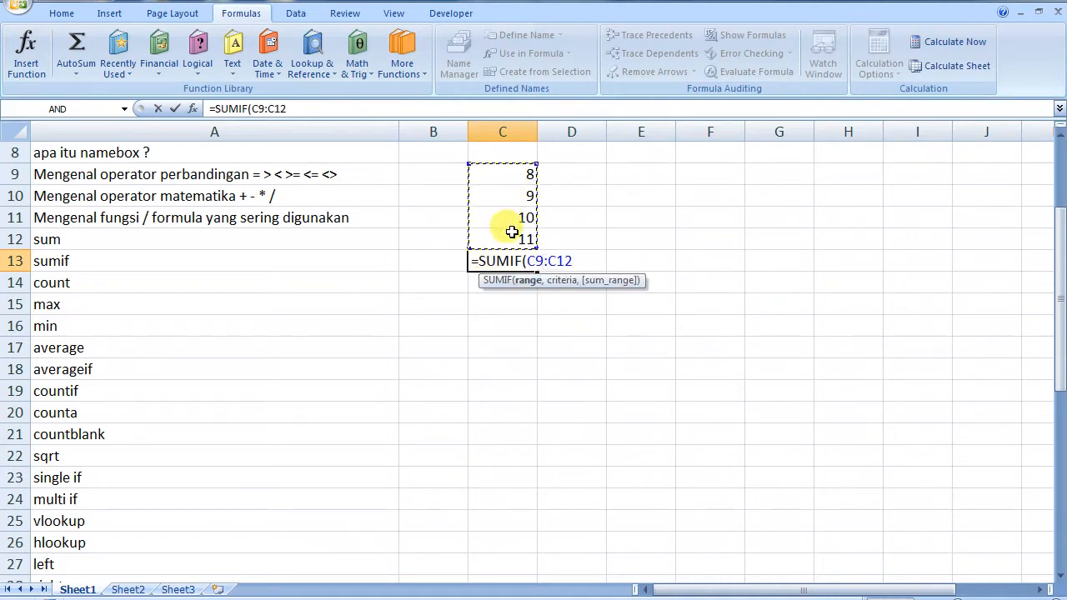
type(",\"")
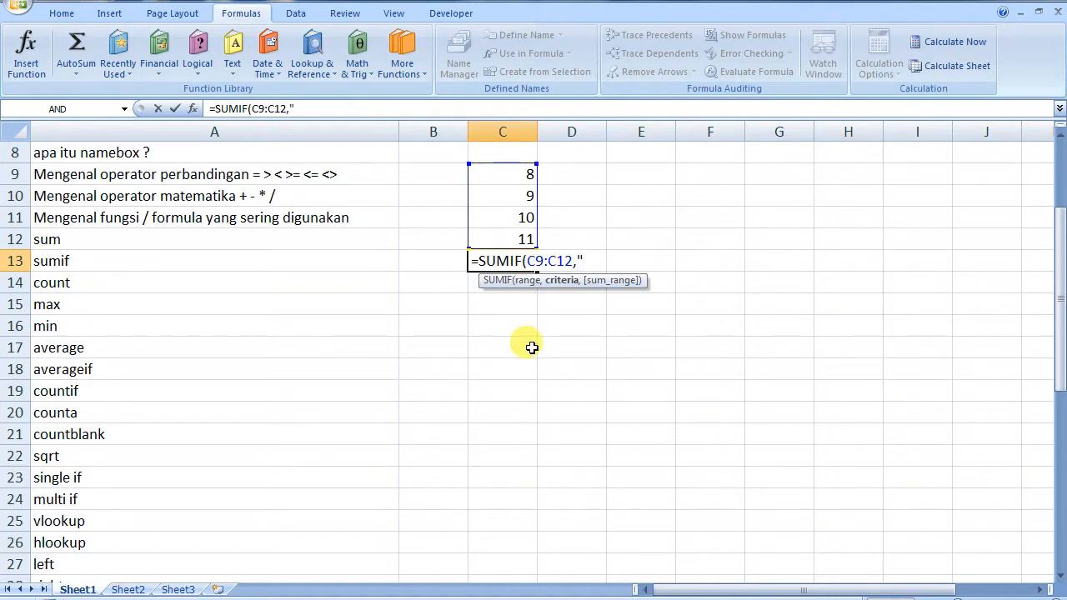
type(">9\")")
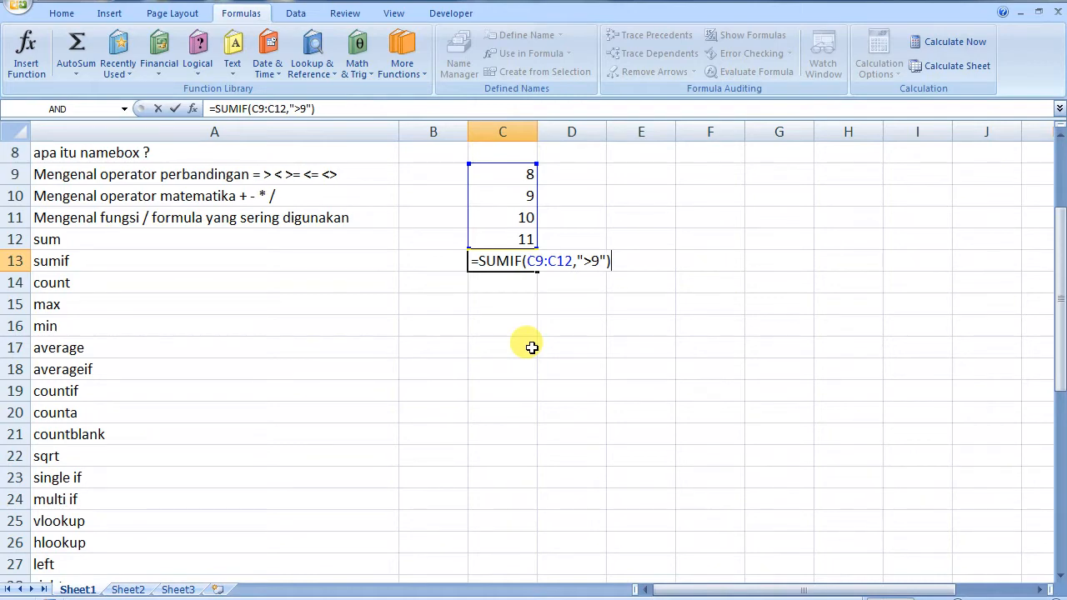
key("Return")
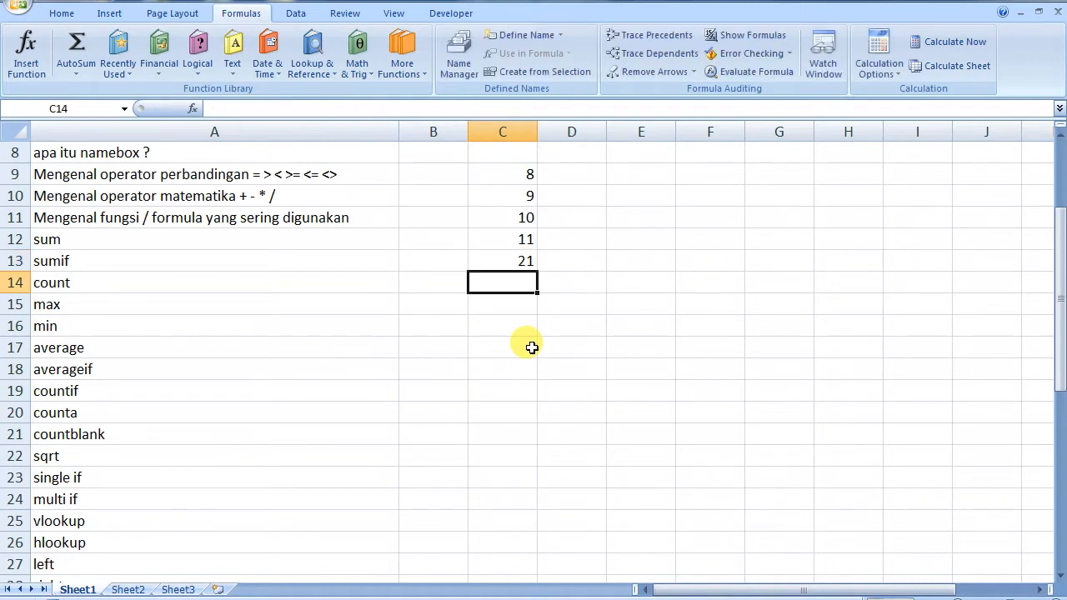
double_click(524, 260)
key("Escape")
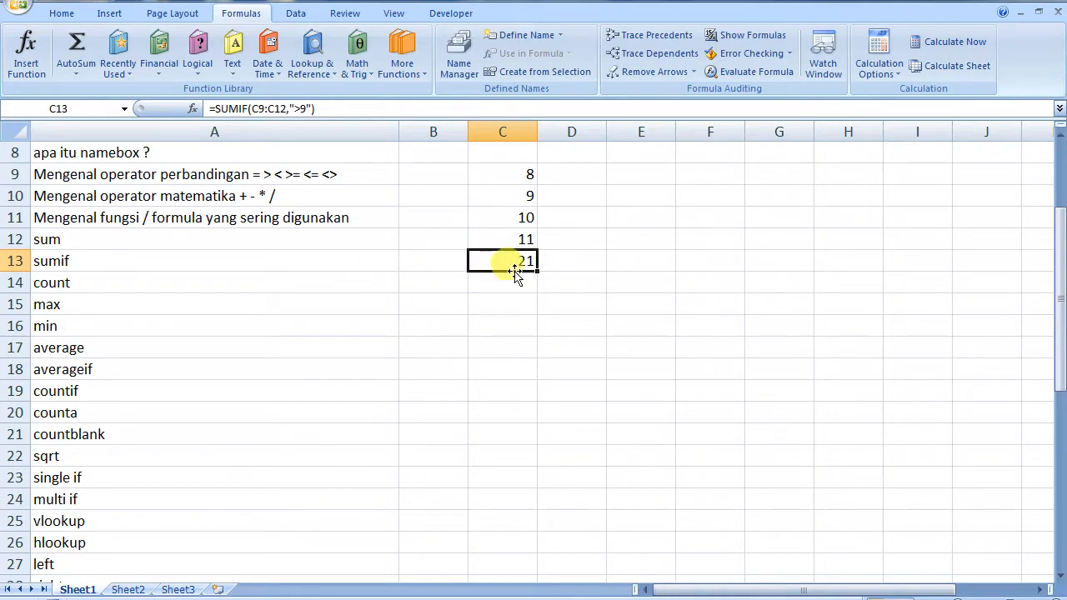
key("Delete")
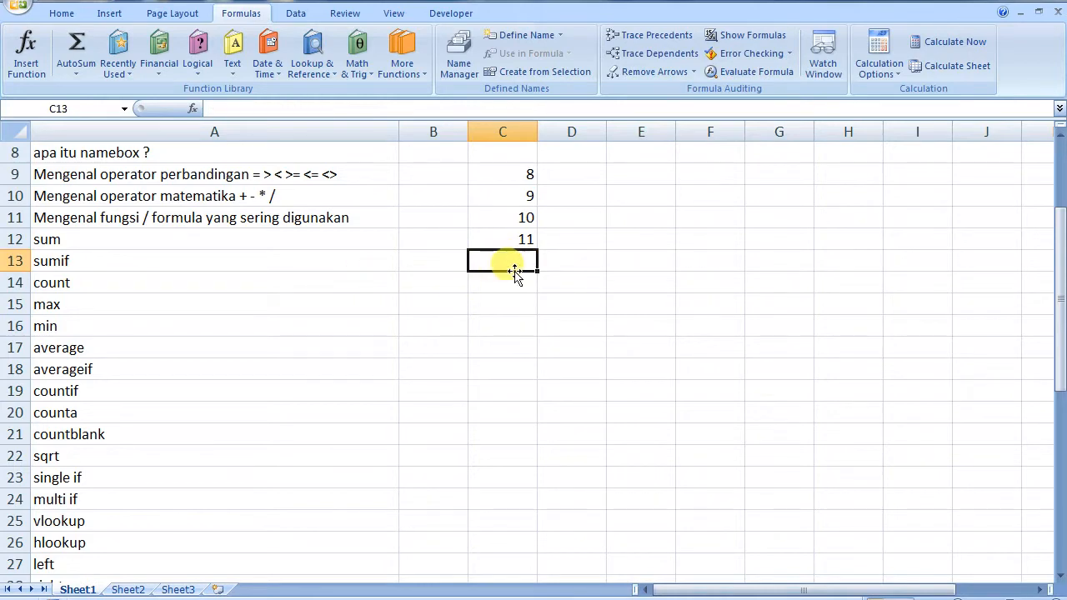
Enter =COUNT(C9:C12) in C13 so it returns 4, then review the formula
left_click(219, 281)
left_click(505, 258)
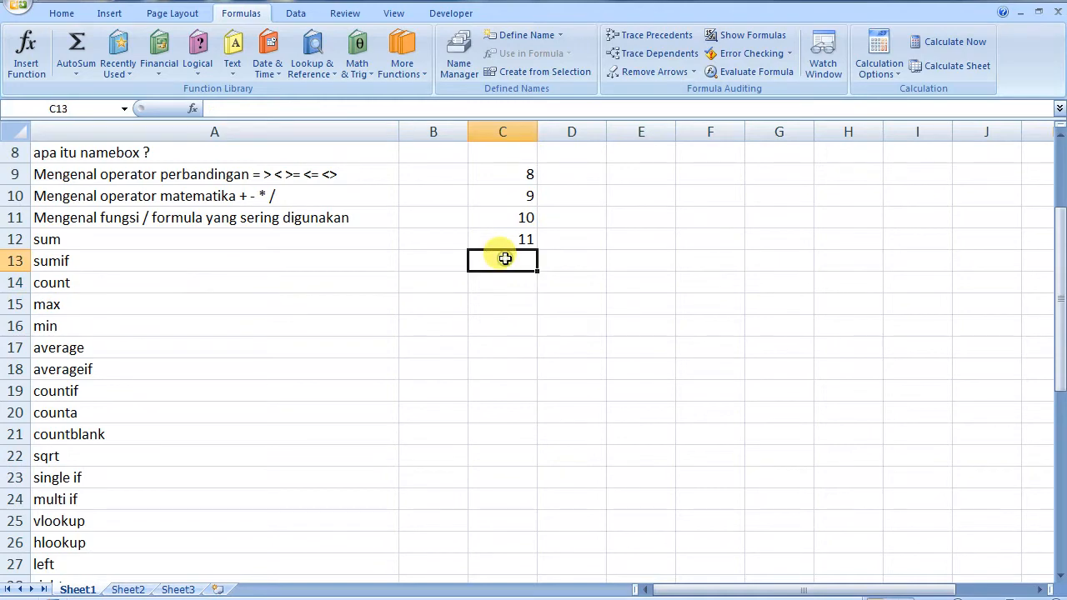
type("=c")
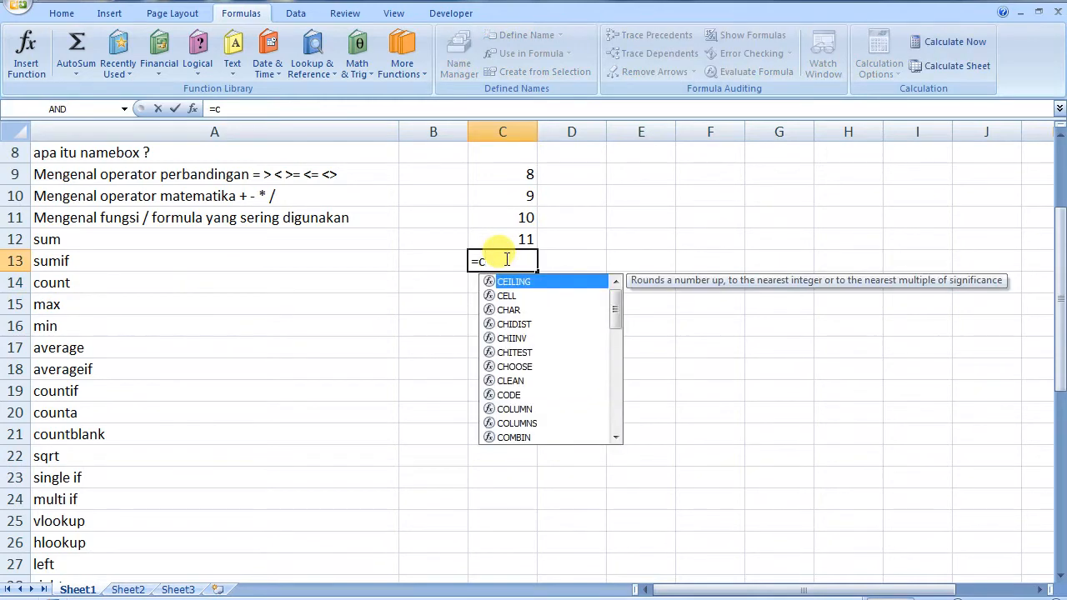
type("ount(")
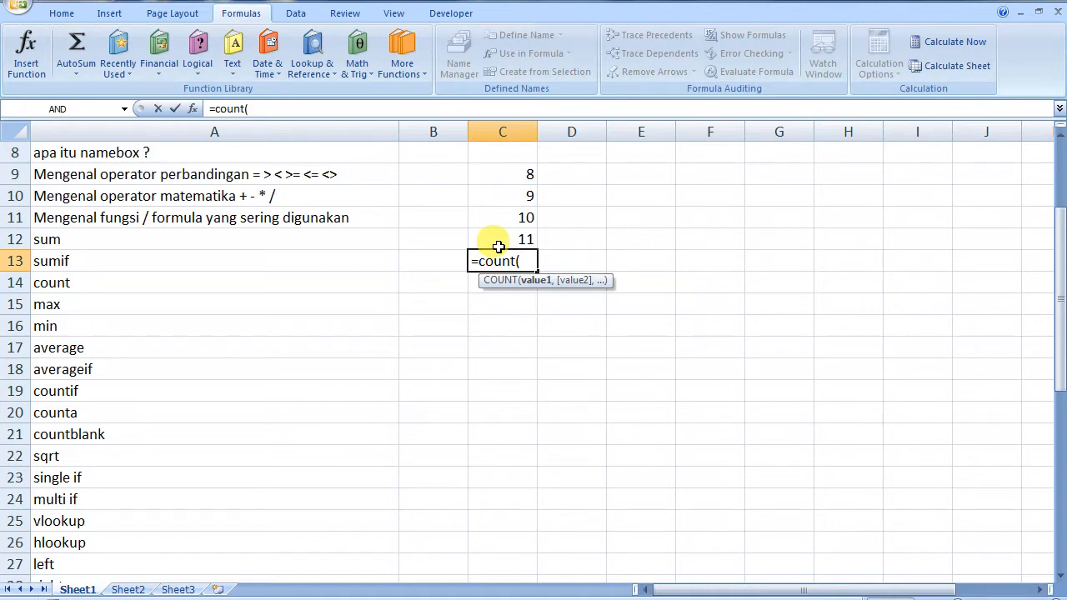
left_click_drag(485, 172, 486, 233)
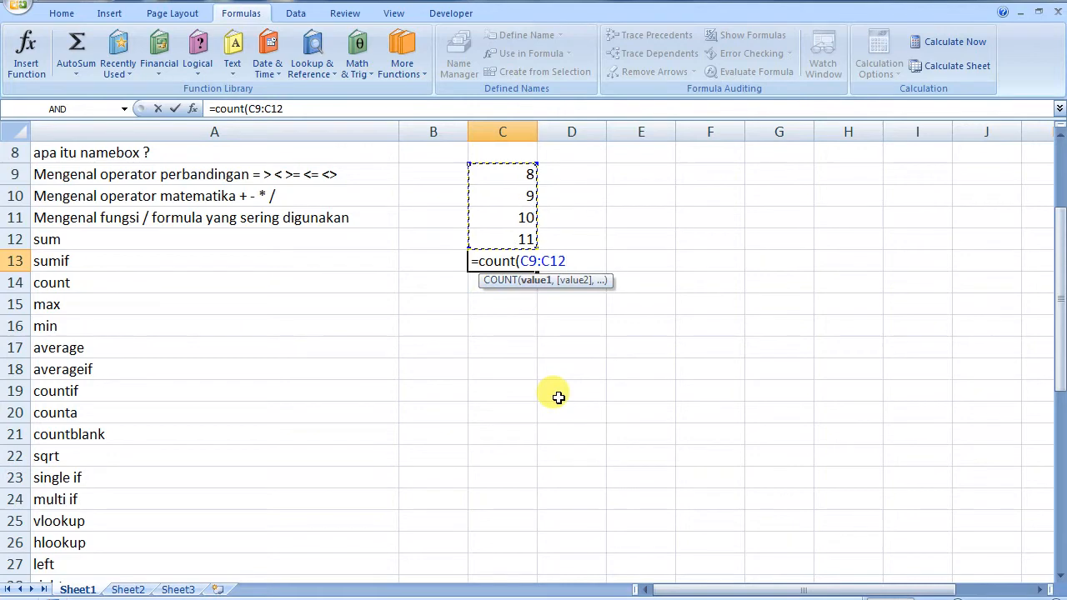
key("Return")
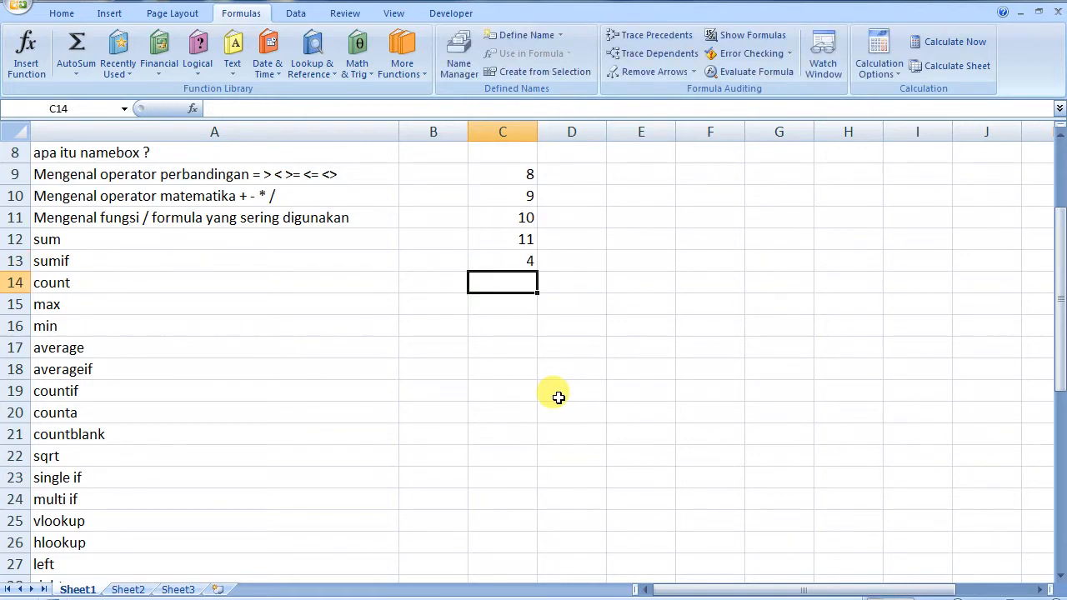
double_click(505, 260)
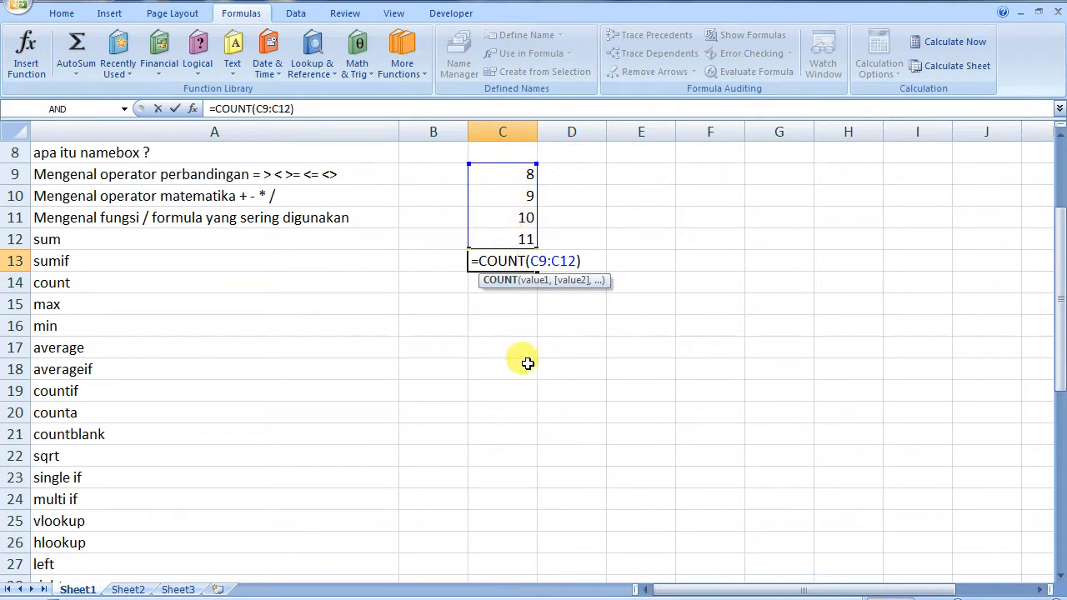
key("ctrl+Return")
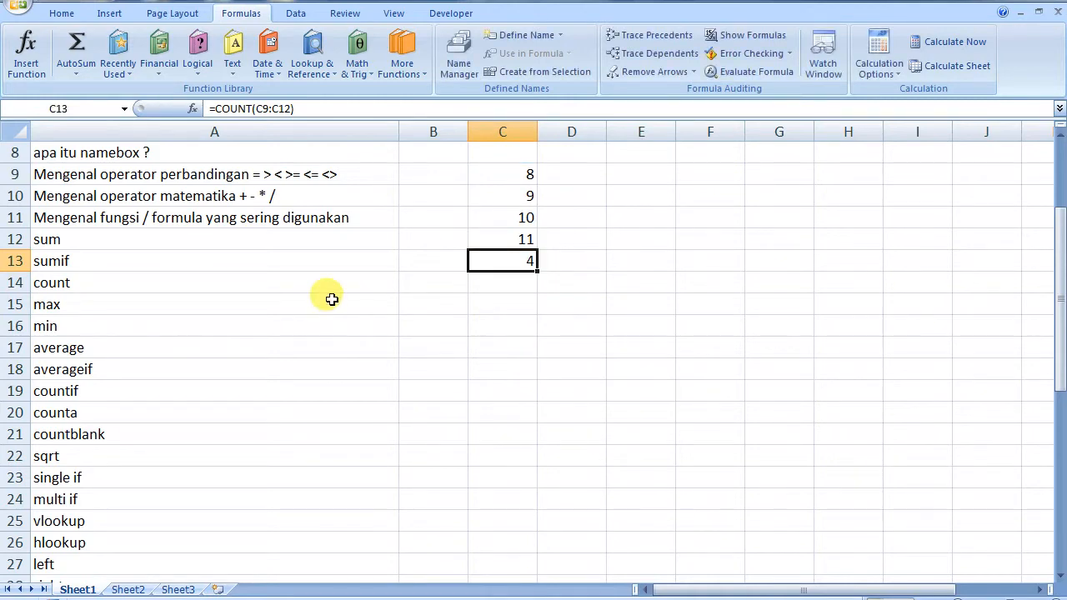
double_click(505, 261)
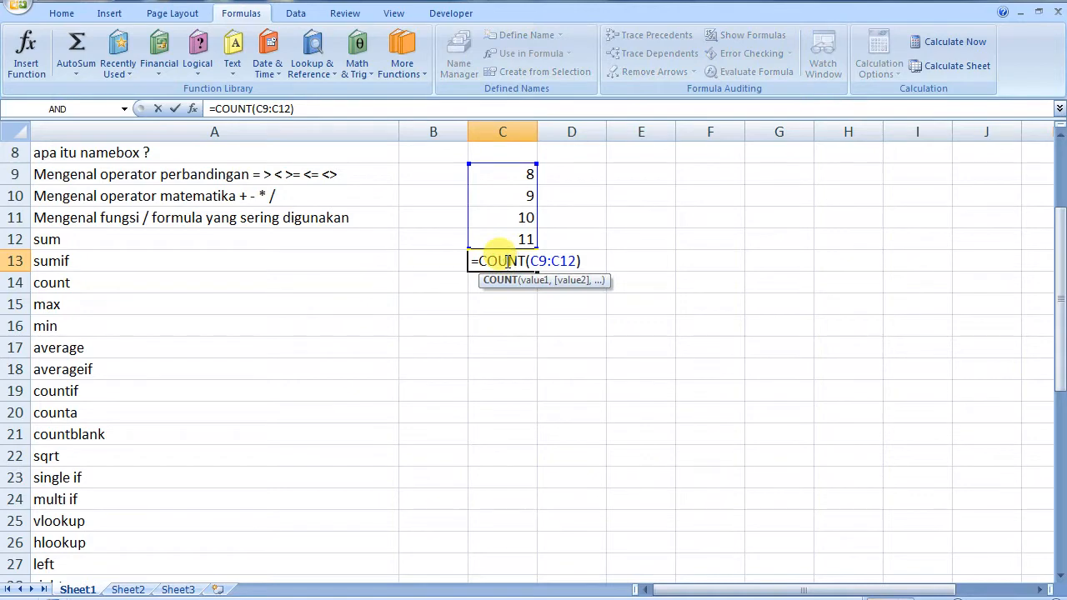
key("ctrl+a")
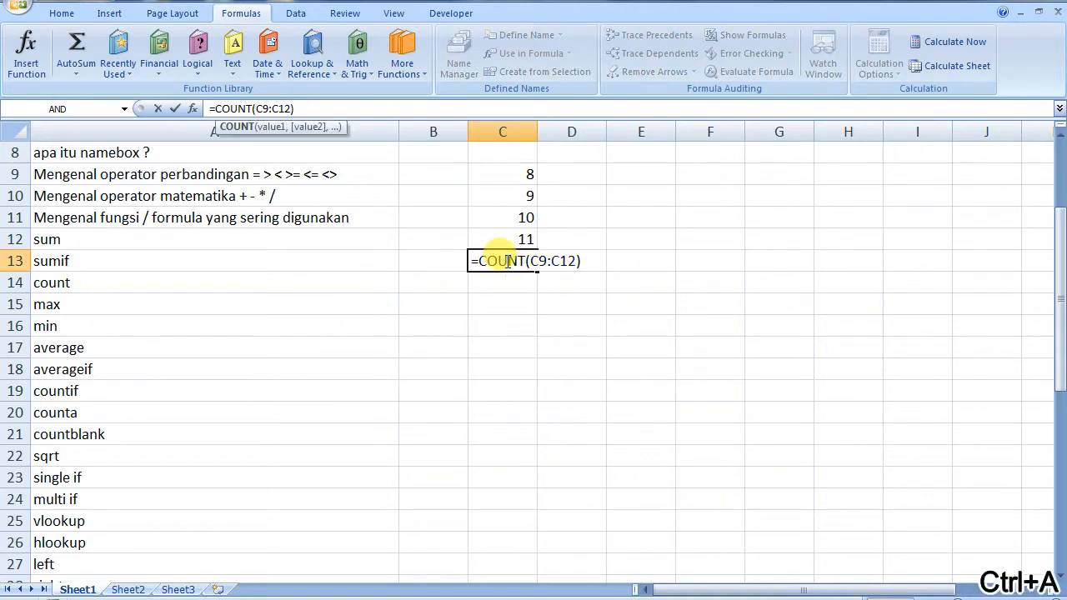
key("Escape")
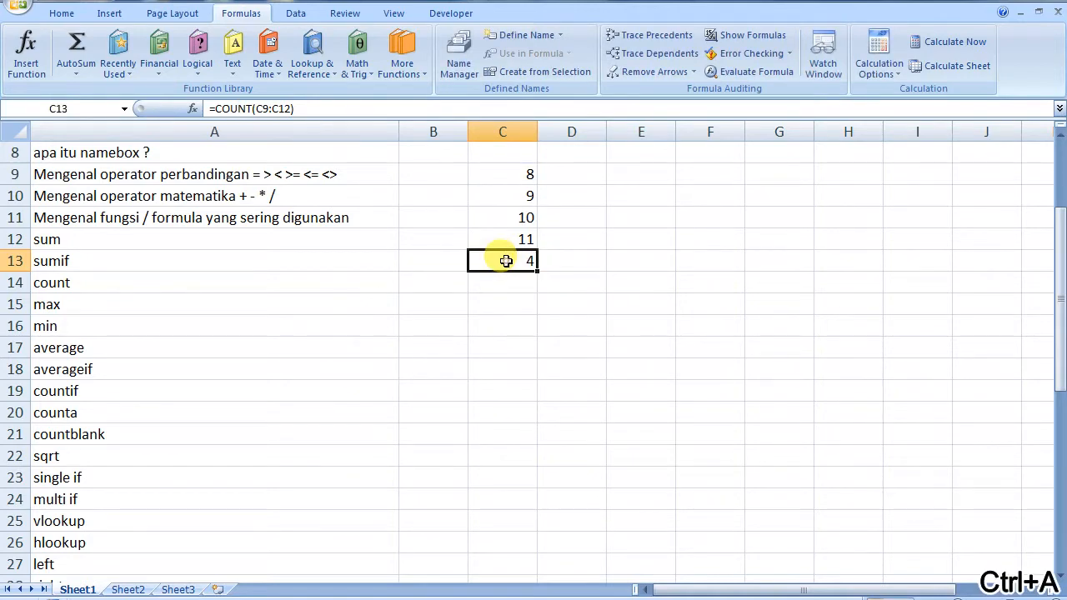
Enter =MAX(C9:C12) in C13
type("=")
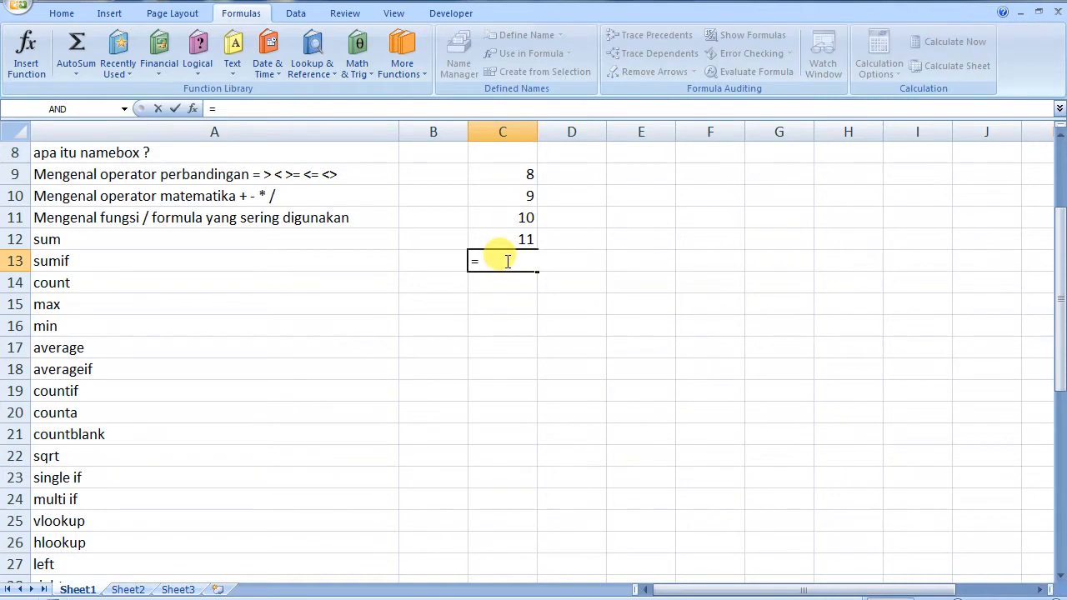
type("MAX")
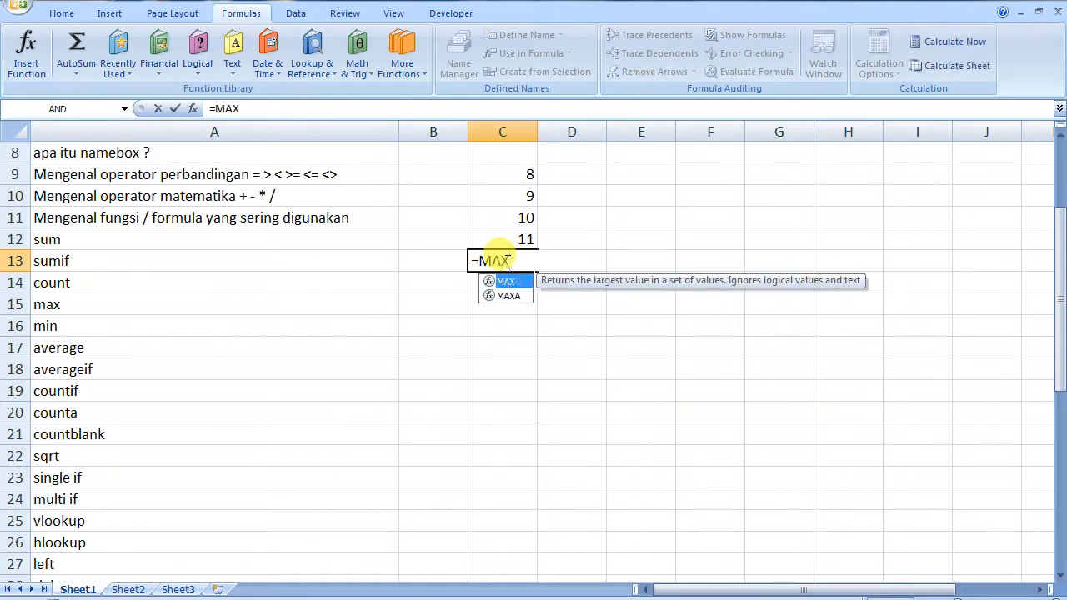
type("(")
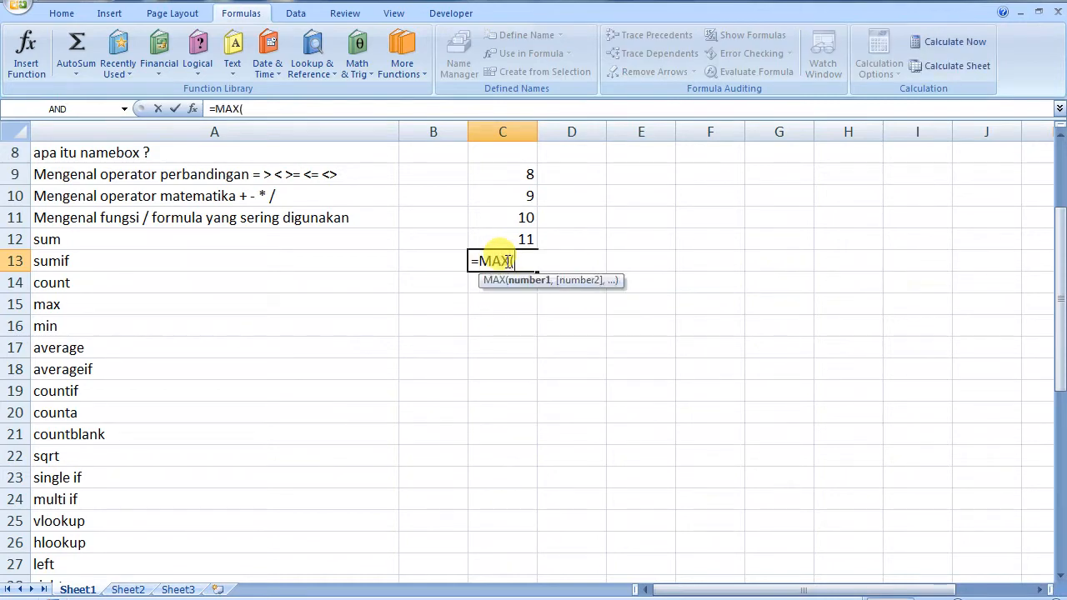
left_click_drag(521, 173, 521, 241)
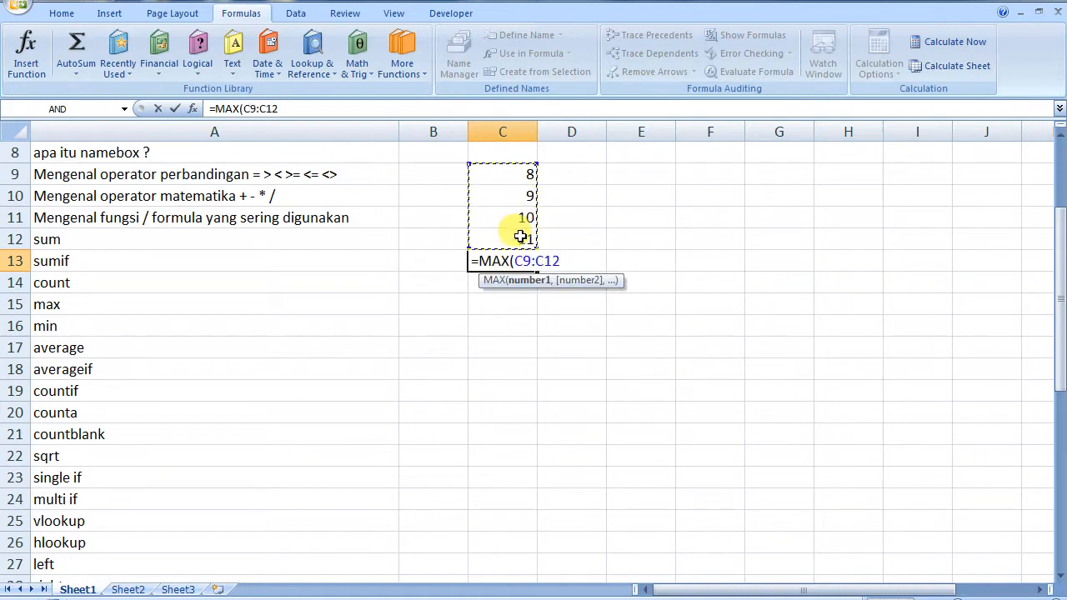
type(")")
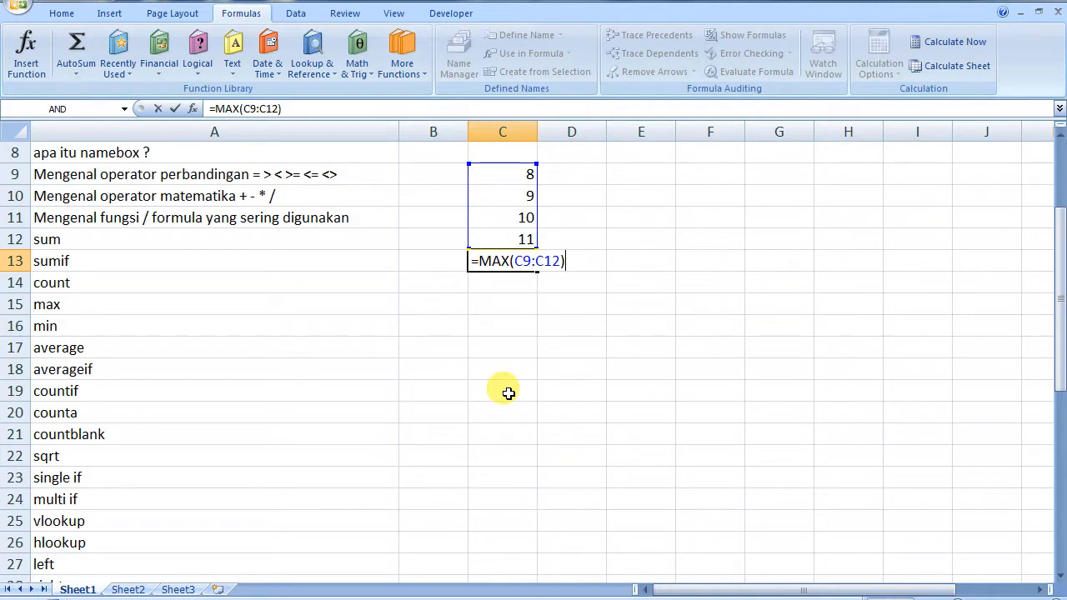
key("Return")
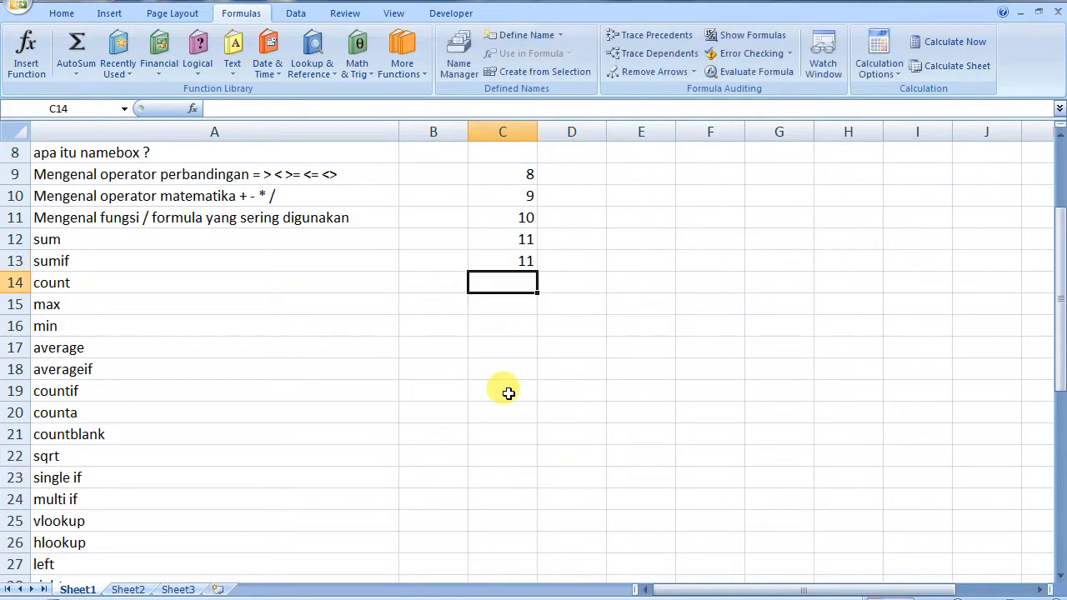
Change C13's MAX to MIN so it returns the smallest value, 8
double_click(517, 260)
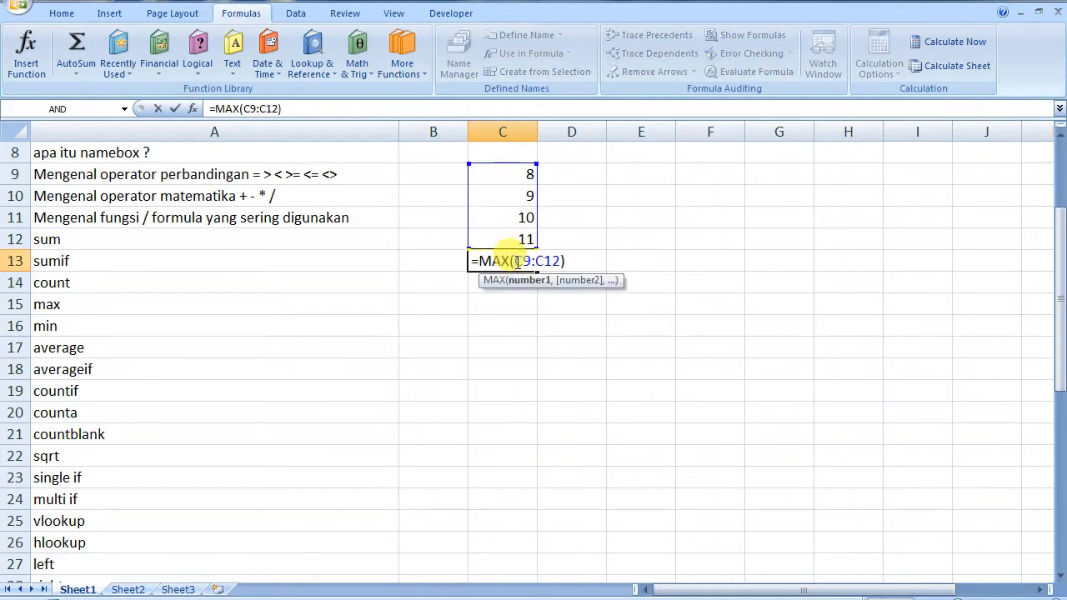
key("Left")
key("shift+Left")
key("shift+Left")
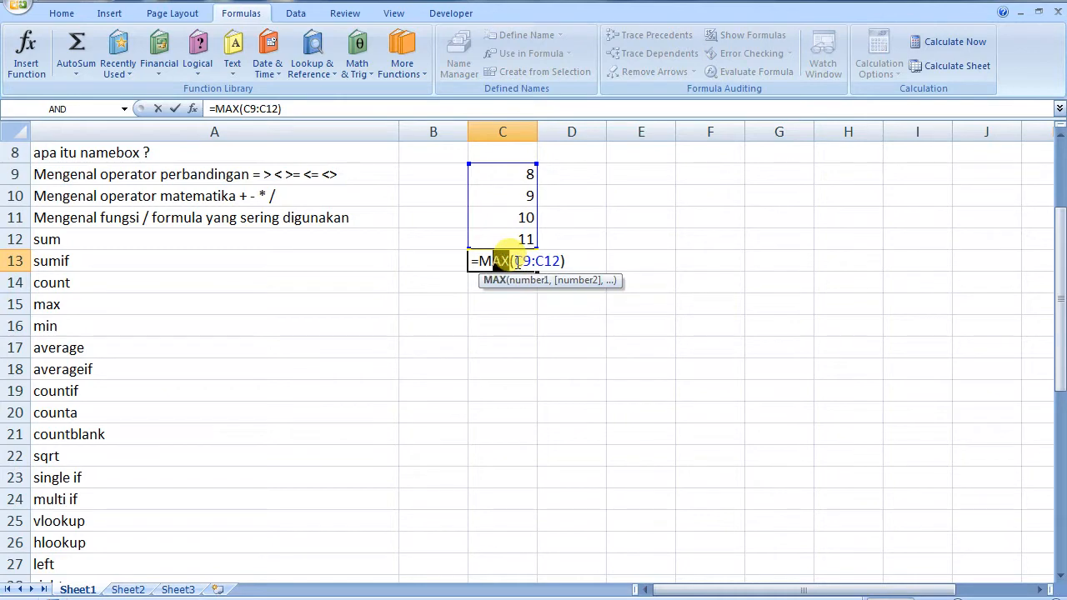
type("IN")
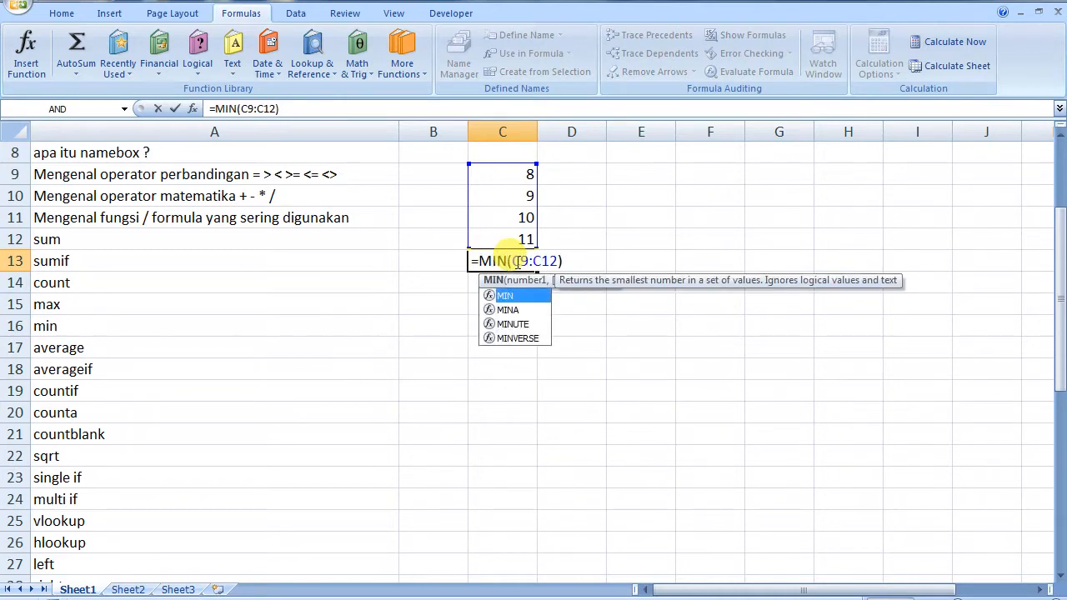
key("Return")
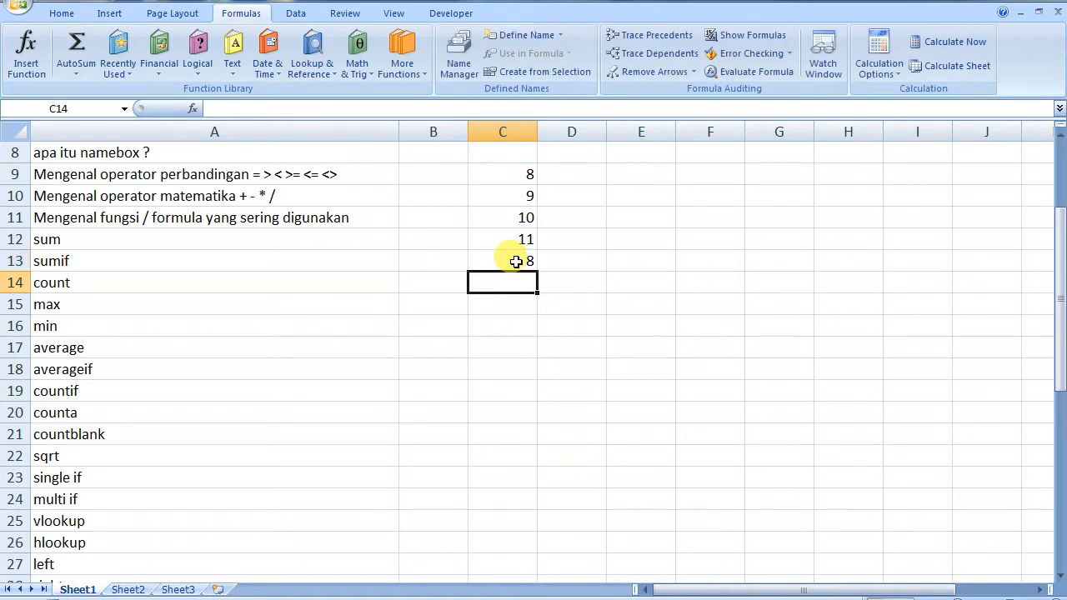
left_click(516, 262)
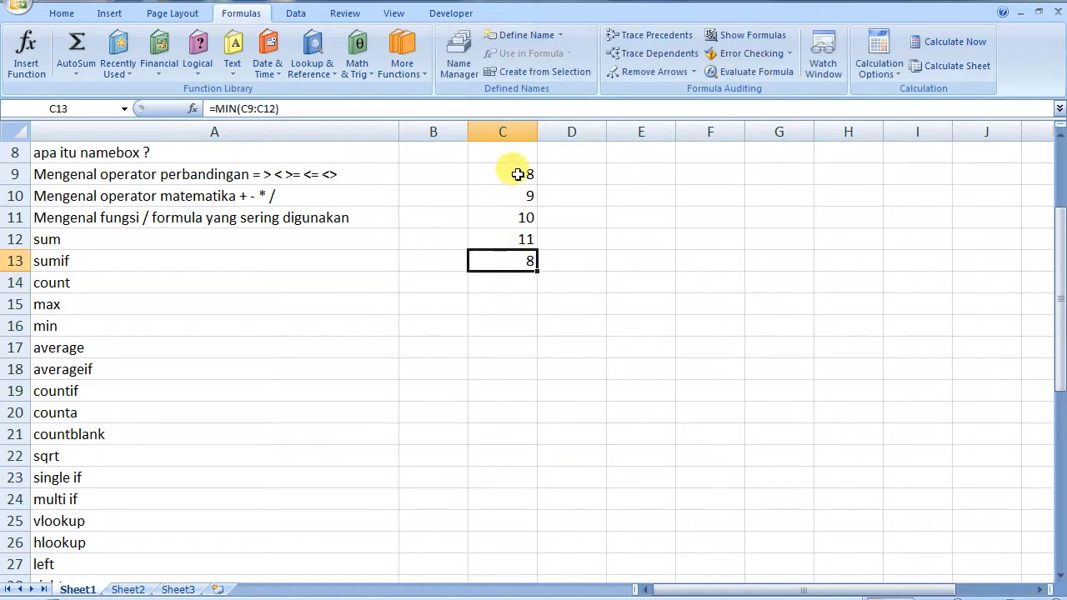
double_click(511, 262)
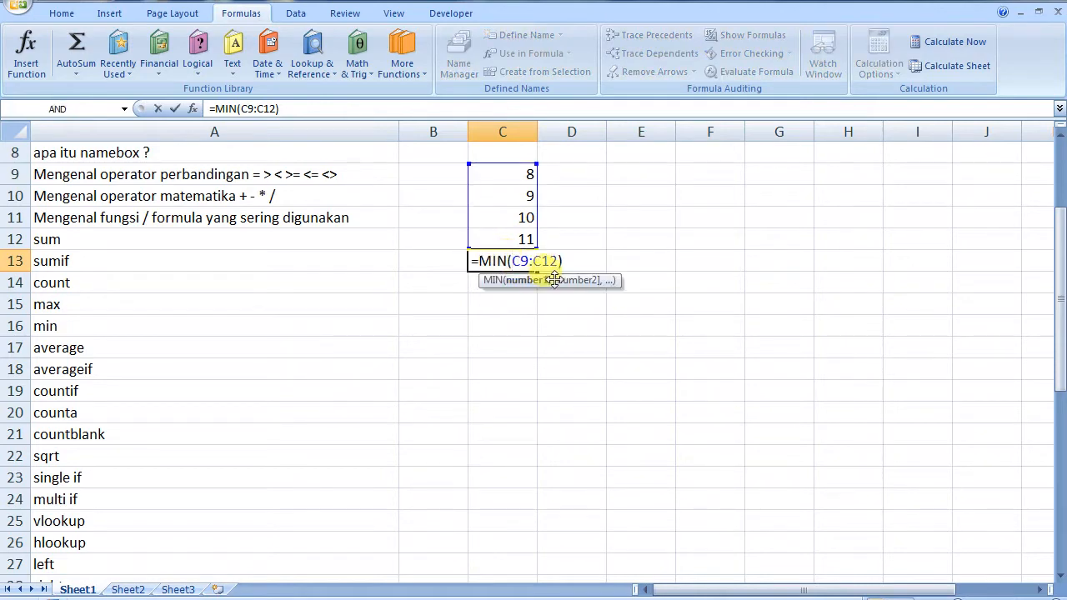
key("shift+Left")
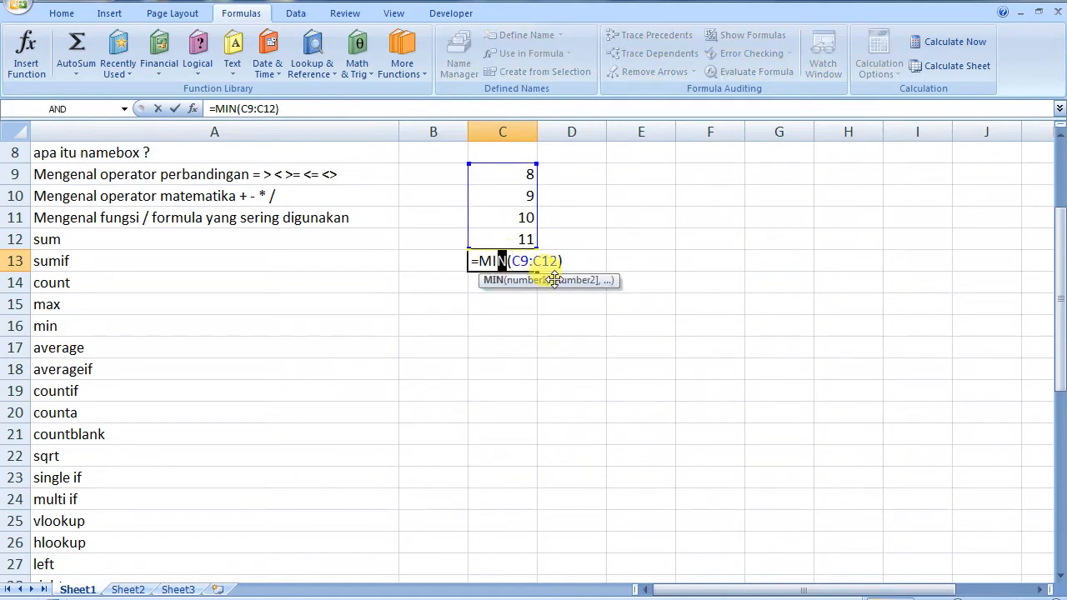
key("shift+Left")
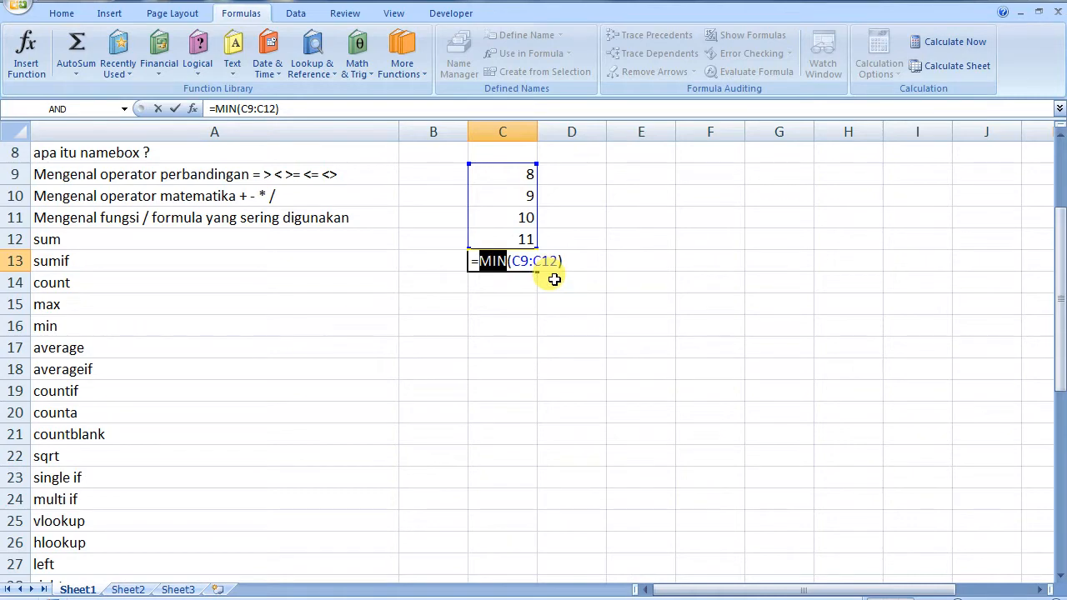
Replace MIN with AVERAGE in C13, so =AVERAGE(C9:C12) returns 9.5
type("AVERAGE")
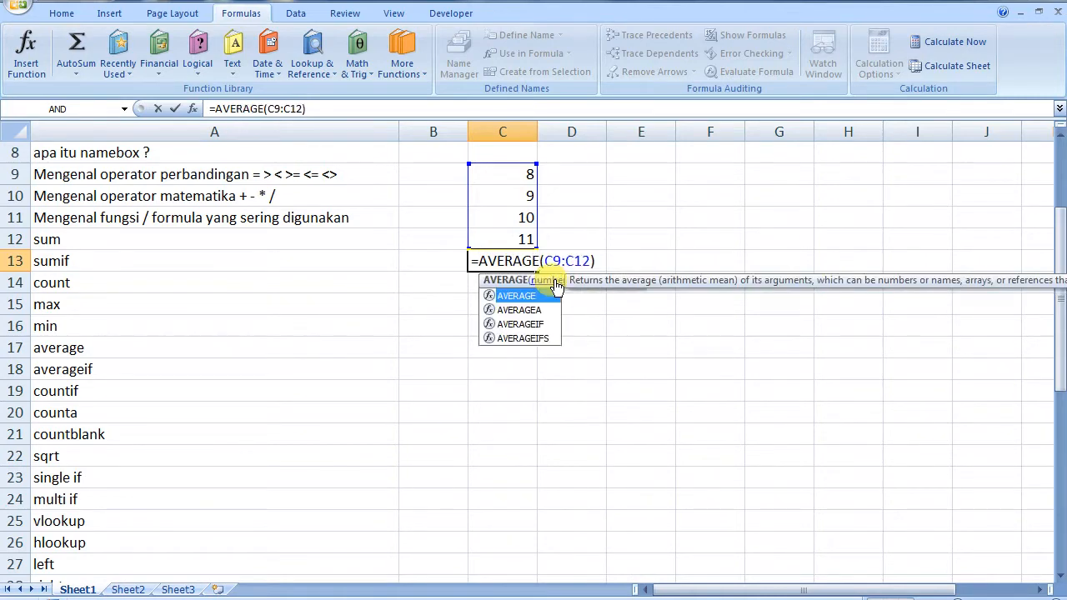
left_click(603, 261)
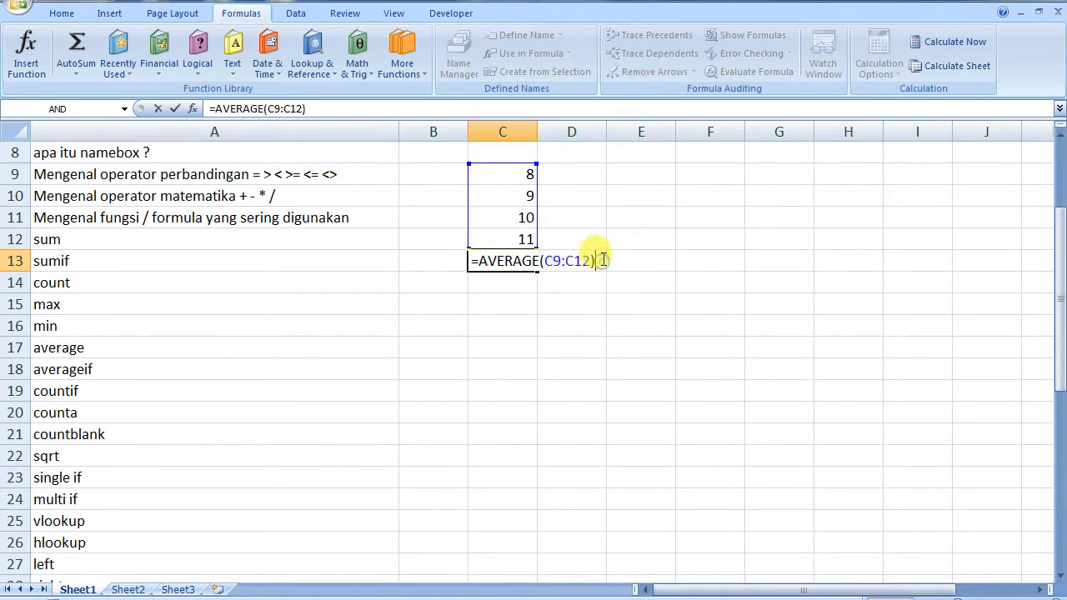
key("Return")
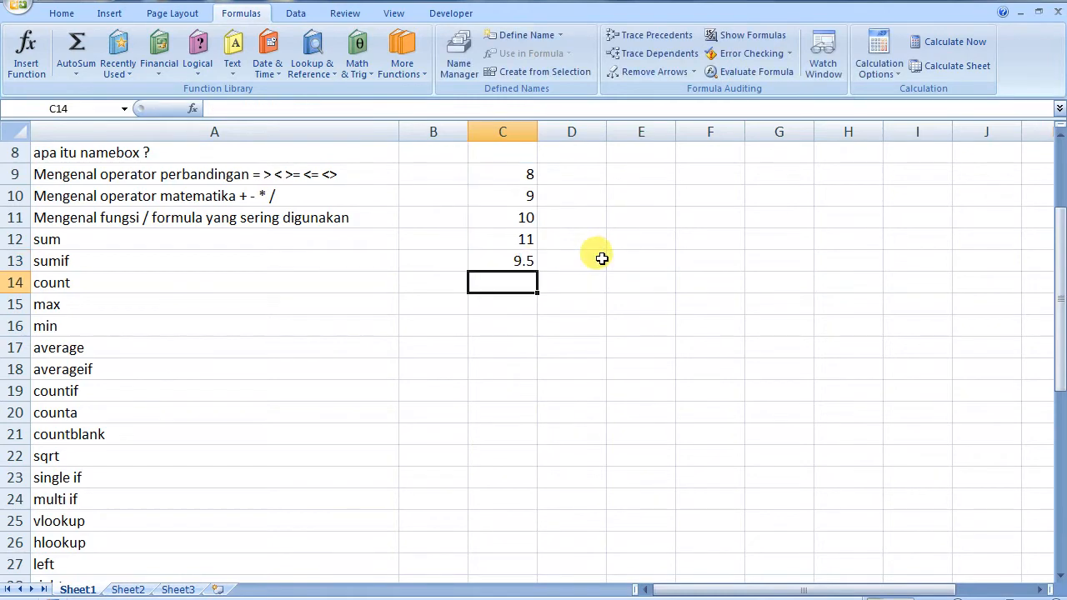
left_click(498, 260)
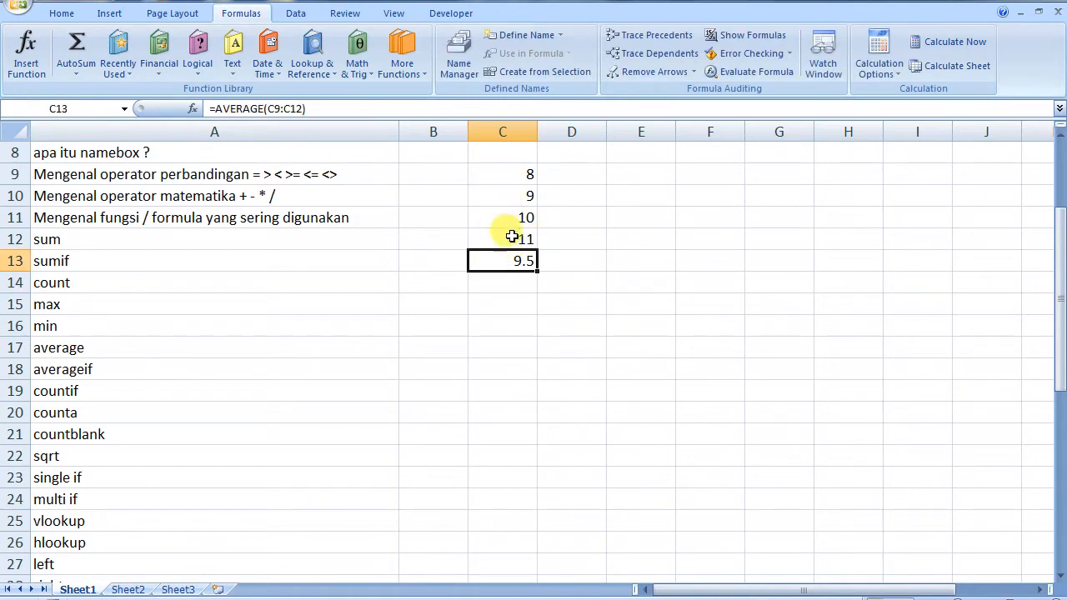
double_click(490, 261)
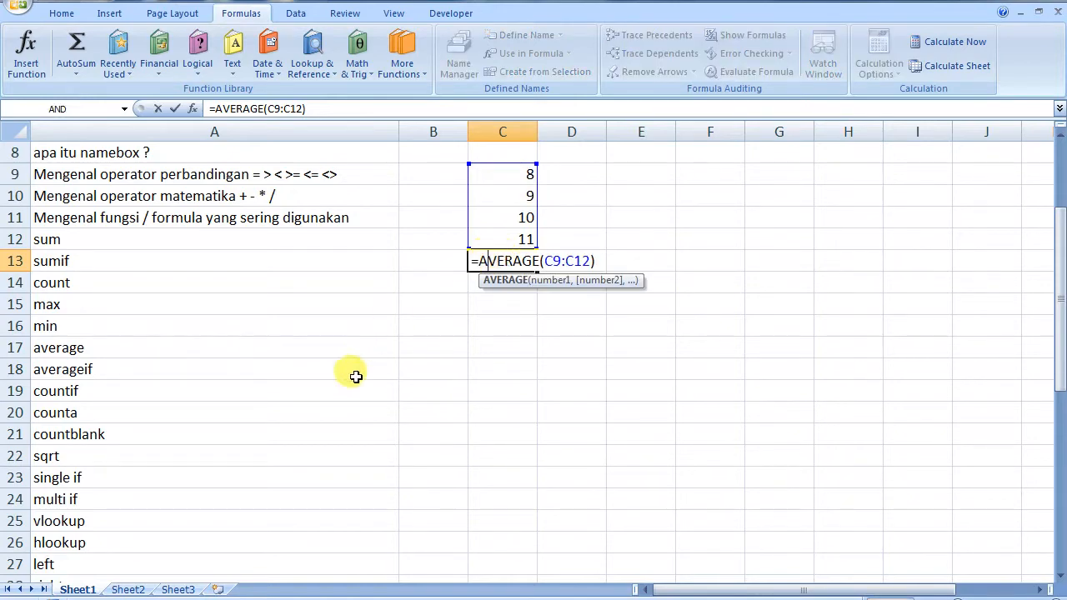
left_click(86, 369)
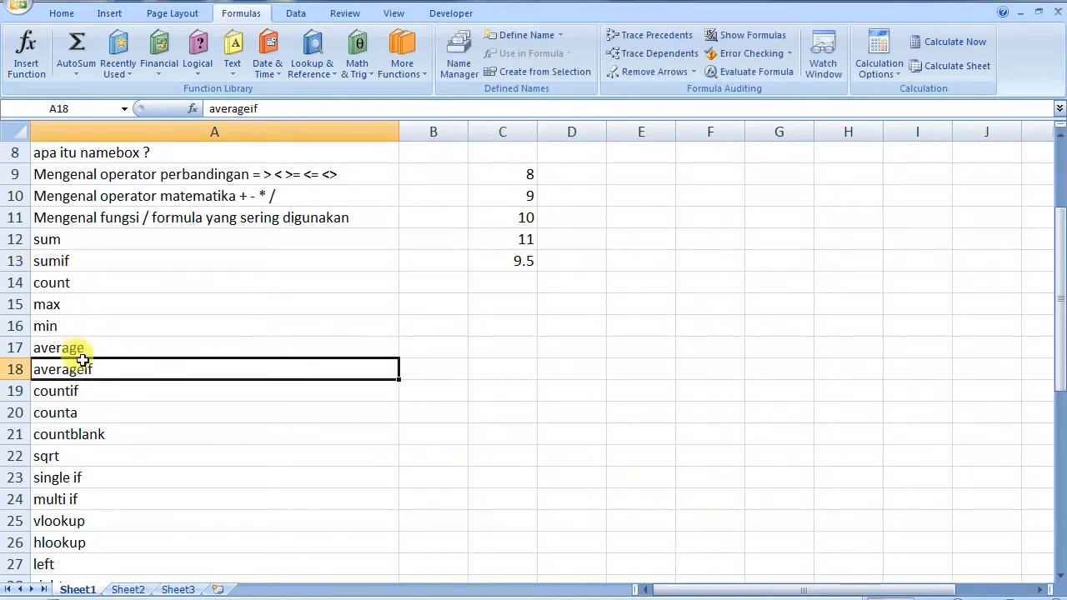
Change C13 to =AVERAGEIF(C9:C12,"<10"), averaging values below 10 to get 8.5
double_click(494, 259)
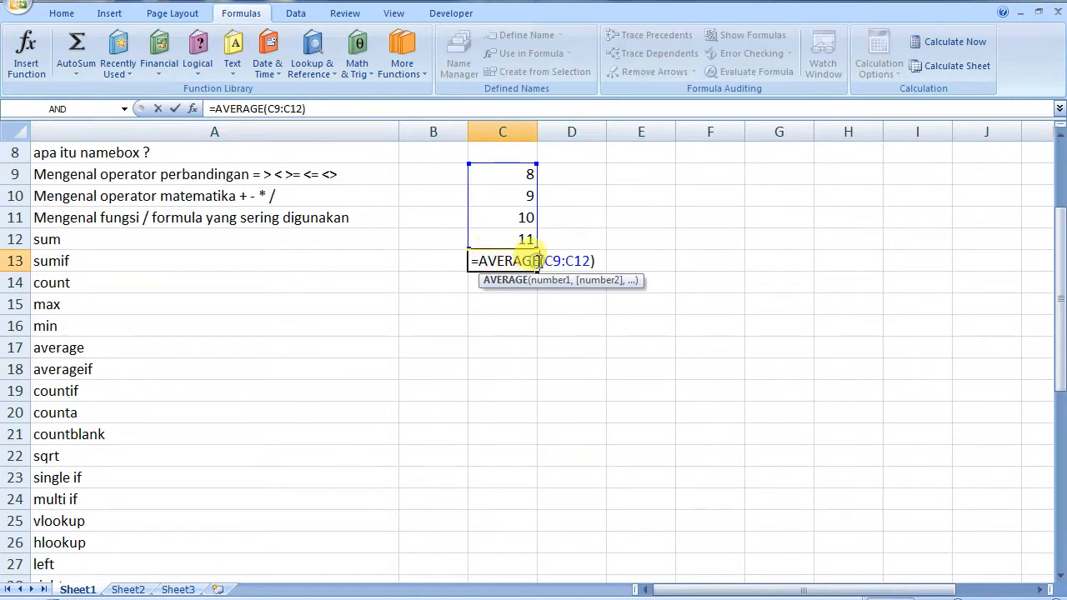
type("IF")
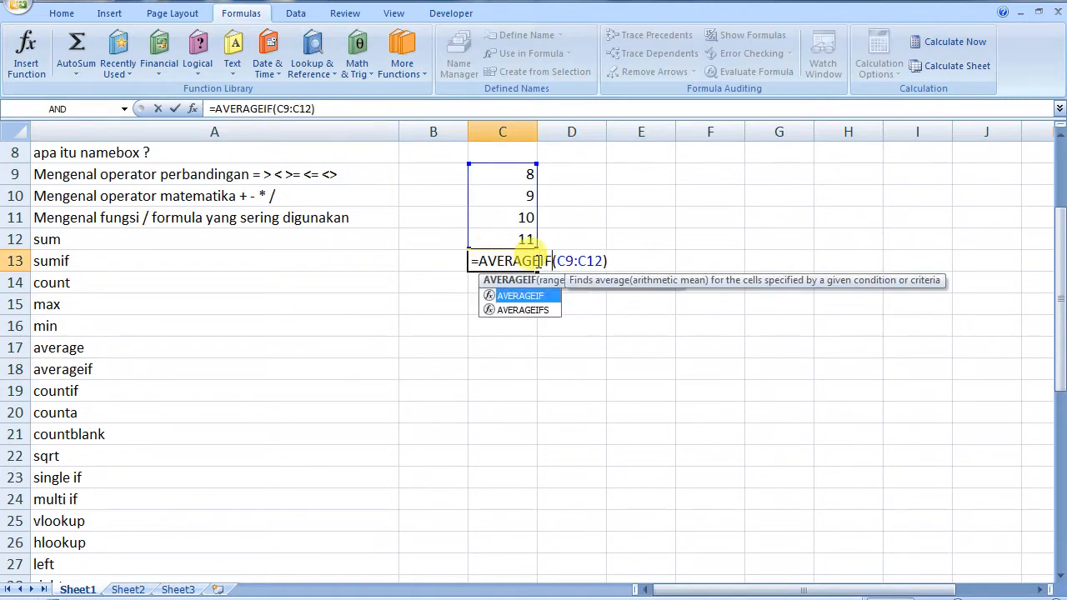
left_click_drag(596, 261, 603, 262)
key("Right")
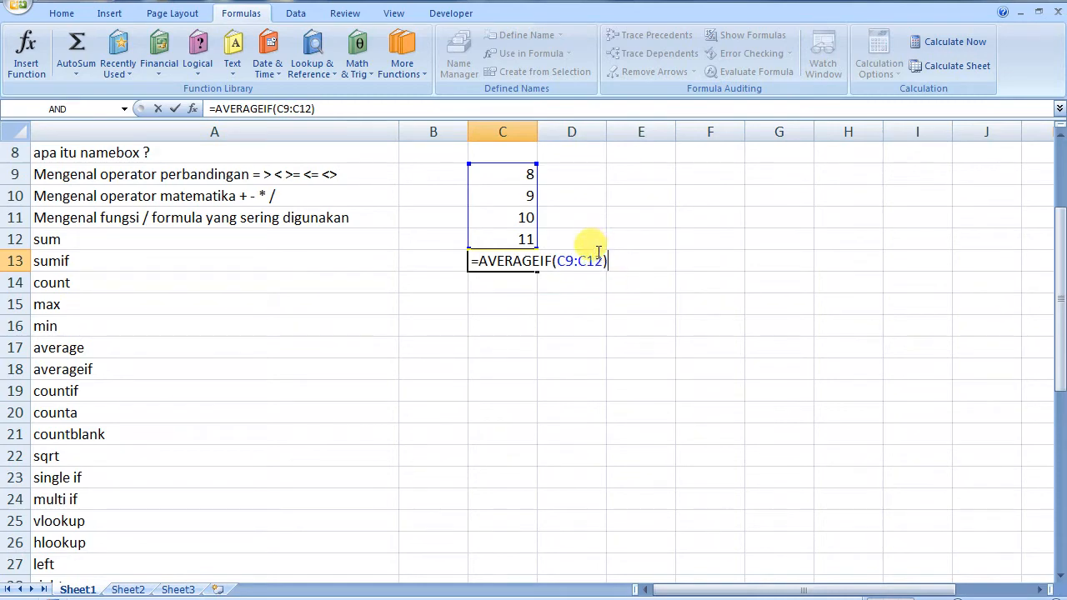
left_click(602, 260)
type(",")
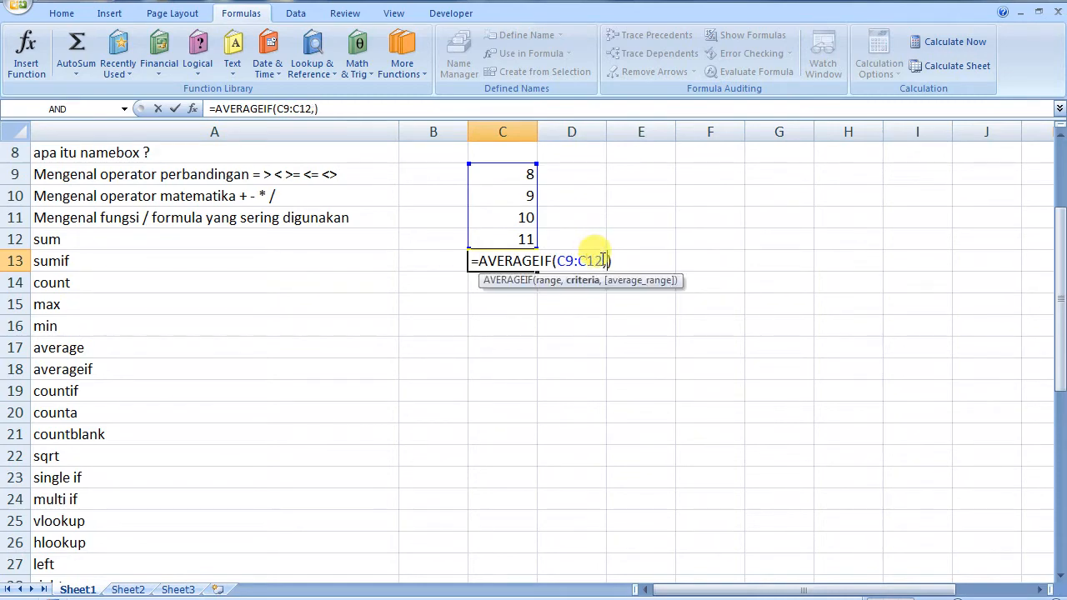
type("\"<10\"")
key("Return")
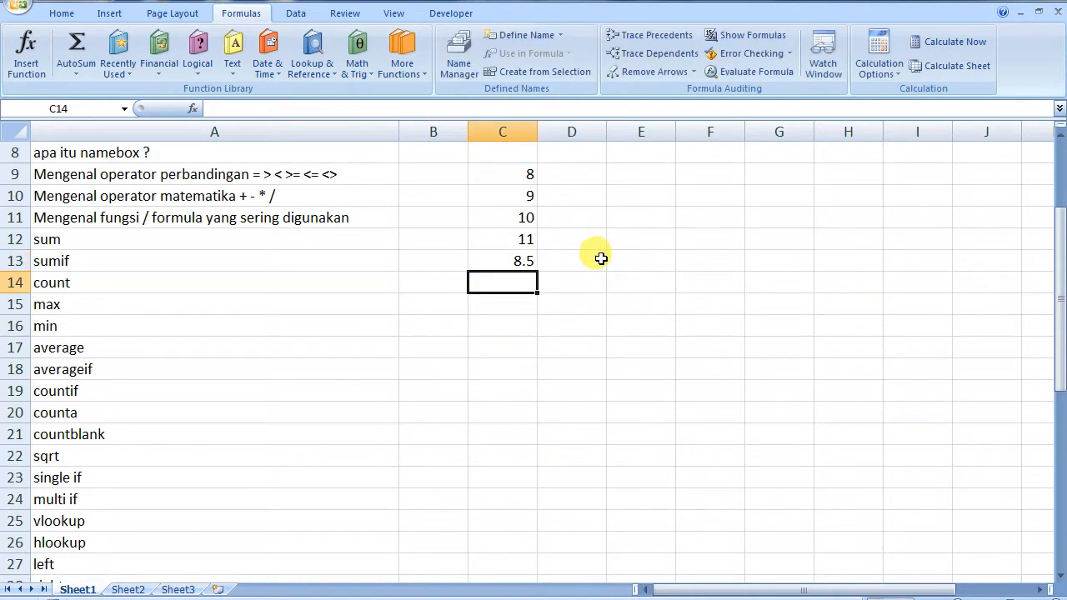
left_click(517, 260)
double_click(518, 261)
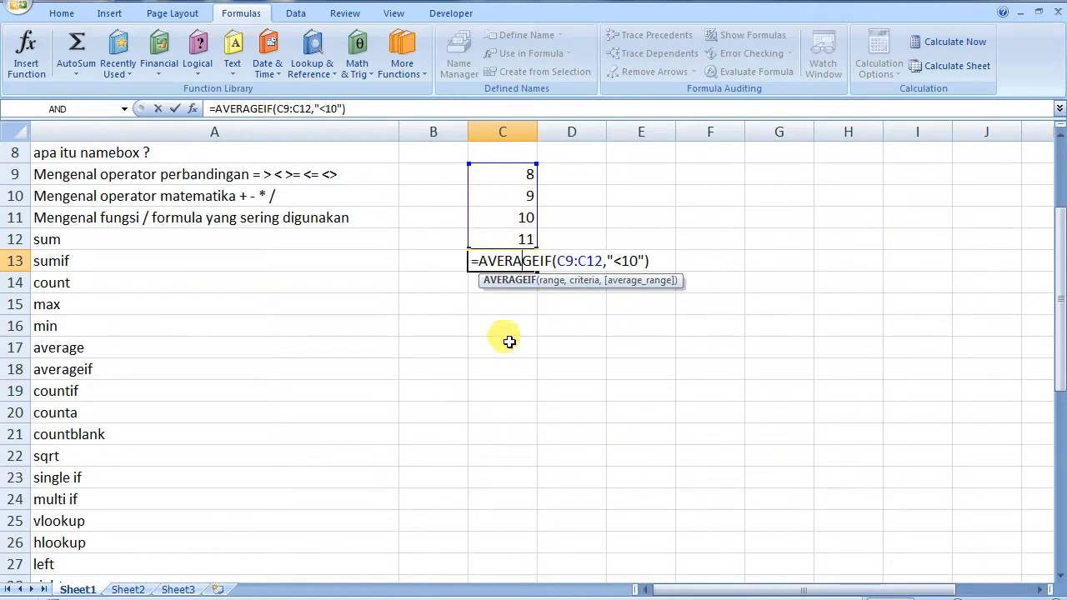
key("Escape")
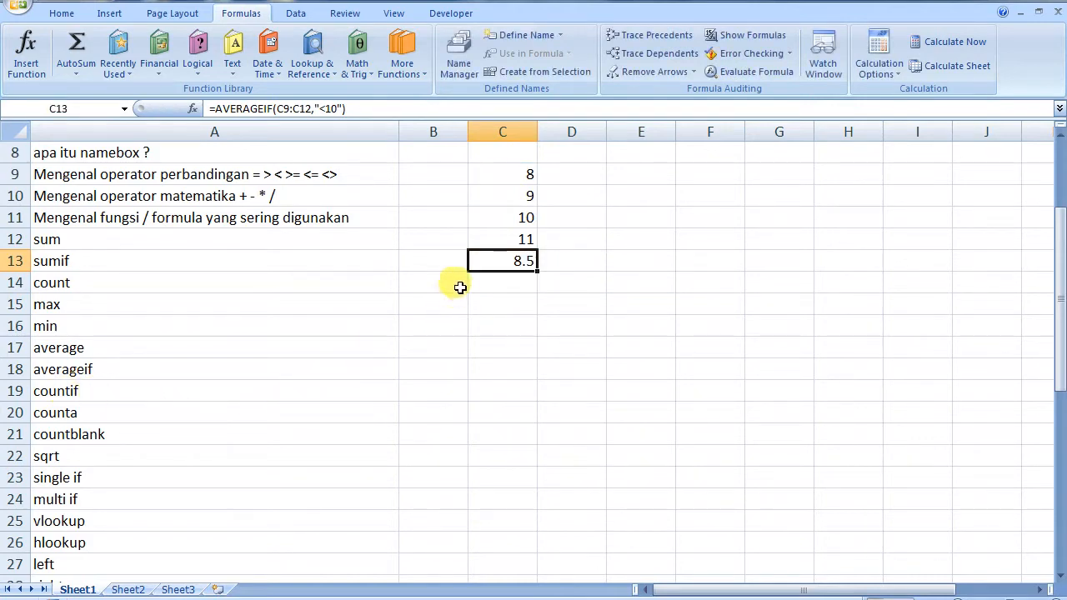
double_click(521, 262)
key("ctrl+a")
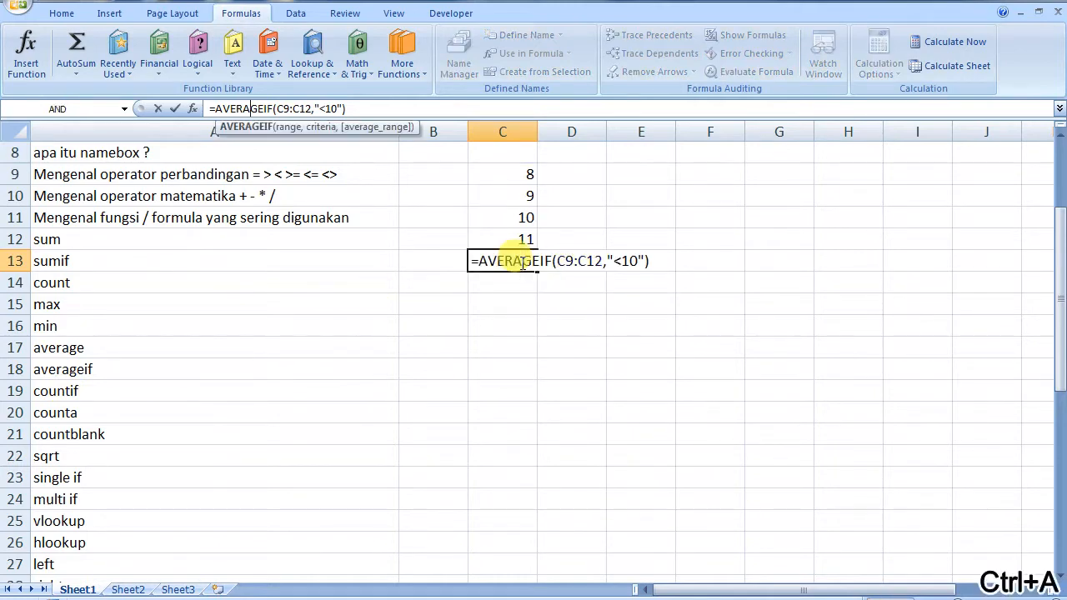
Switch C13 to =COUNTIF(C9:C12,"<10") showing 2, then delete the formula
type("COUNT")
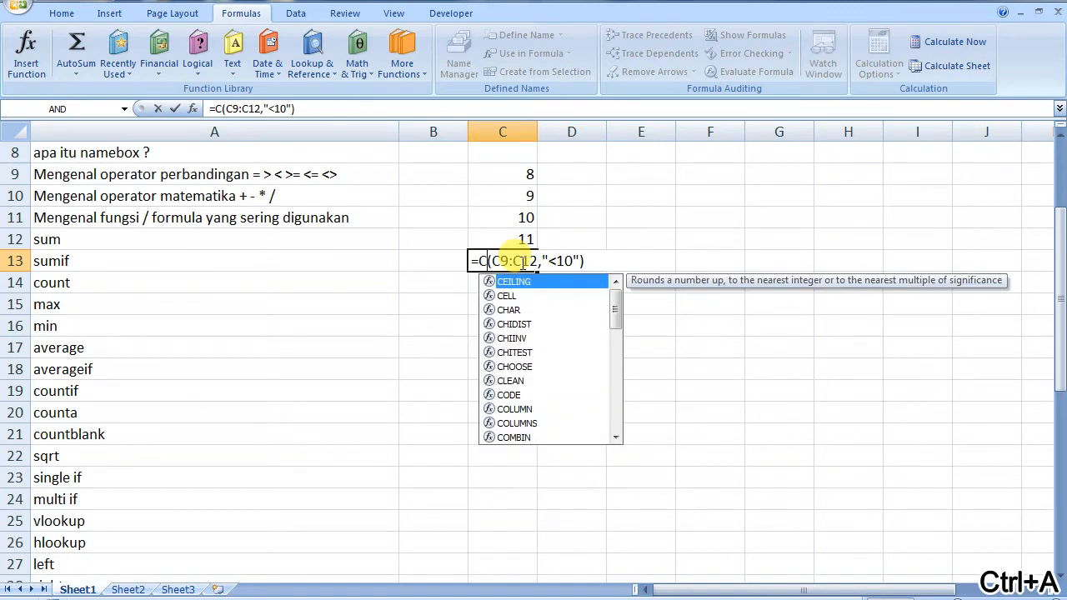
type("IF")
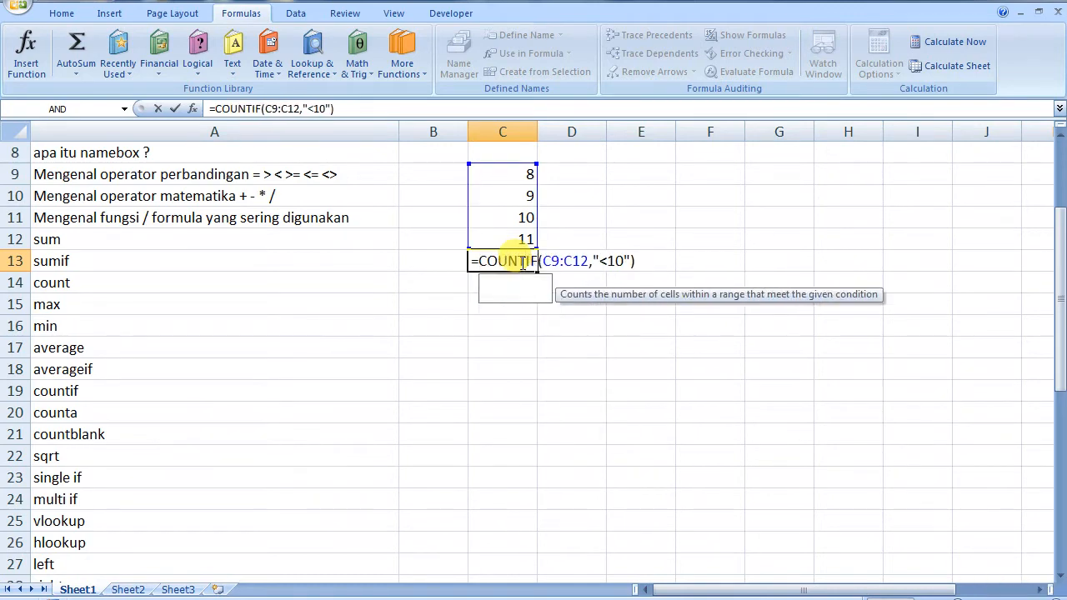
left_click(574, 258)
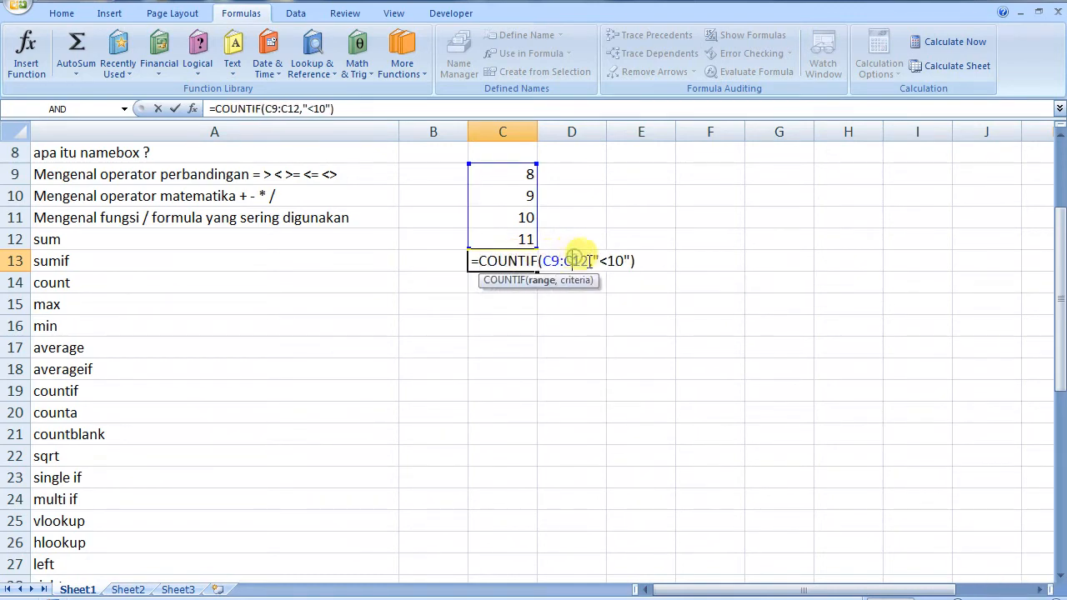
left_click(638, 260)
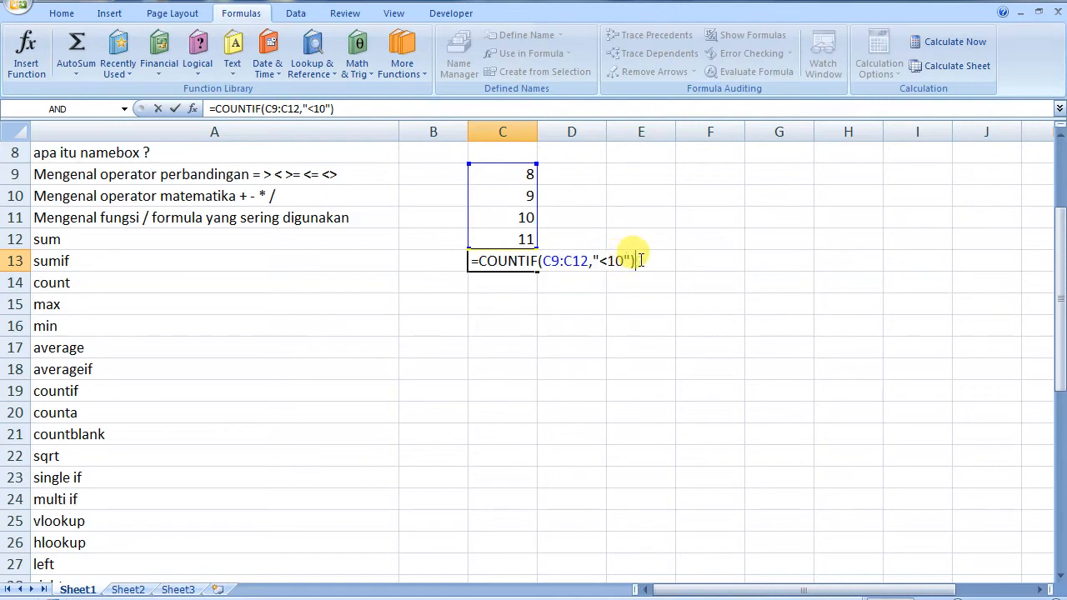
key("Return")
double_click(518, 260)
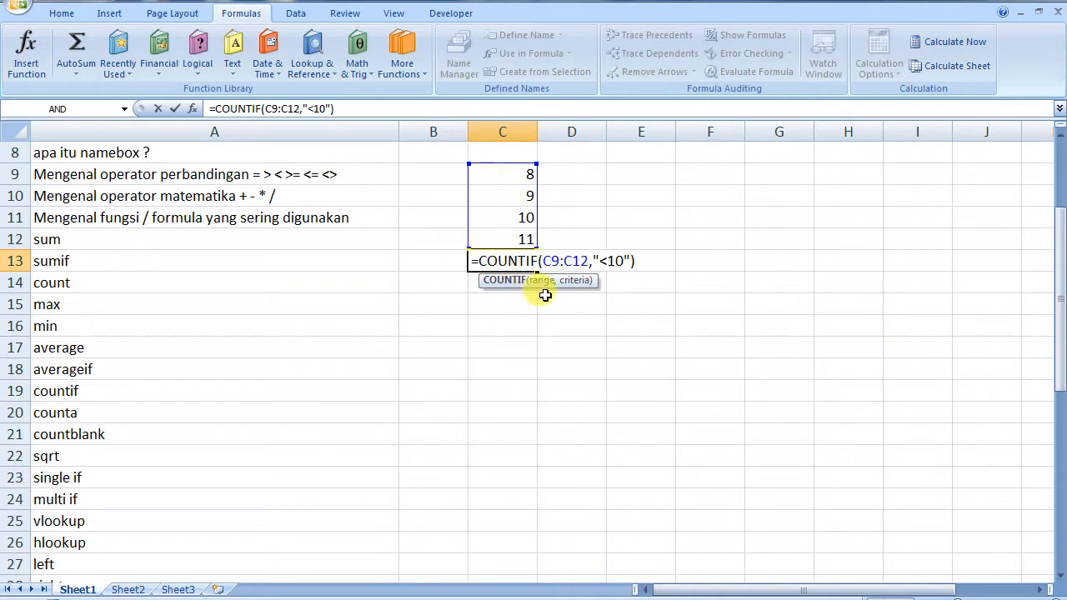
key("ctrl+Return")
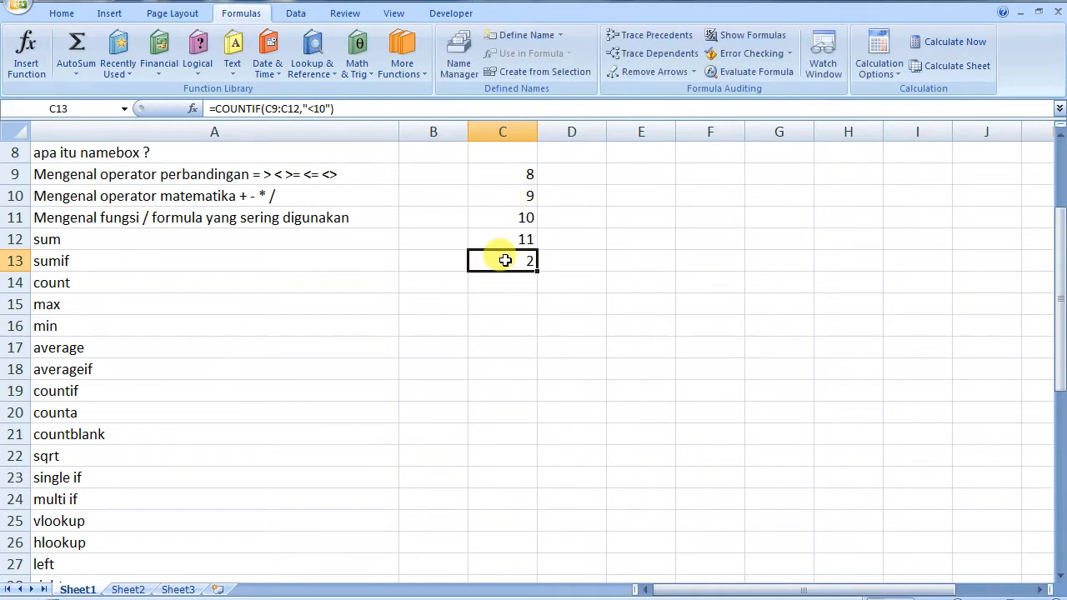
key("Delete")
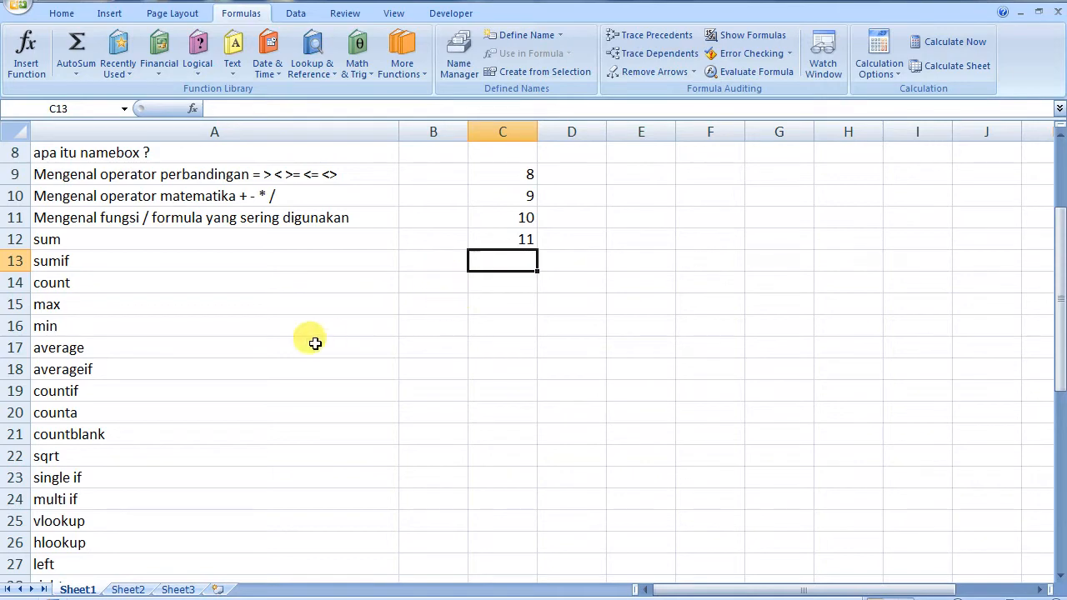
Enter =COUNTA(C9:C12) in C13 to count the non-empty cells, giving 4
left_click(85, 416)
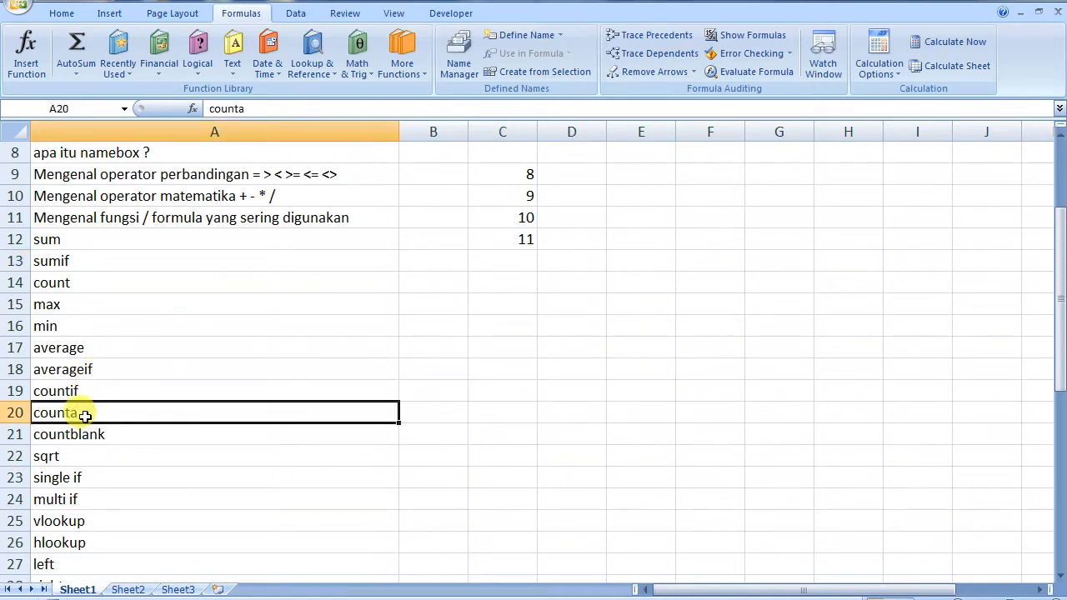
double_click(503, 261)
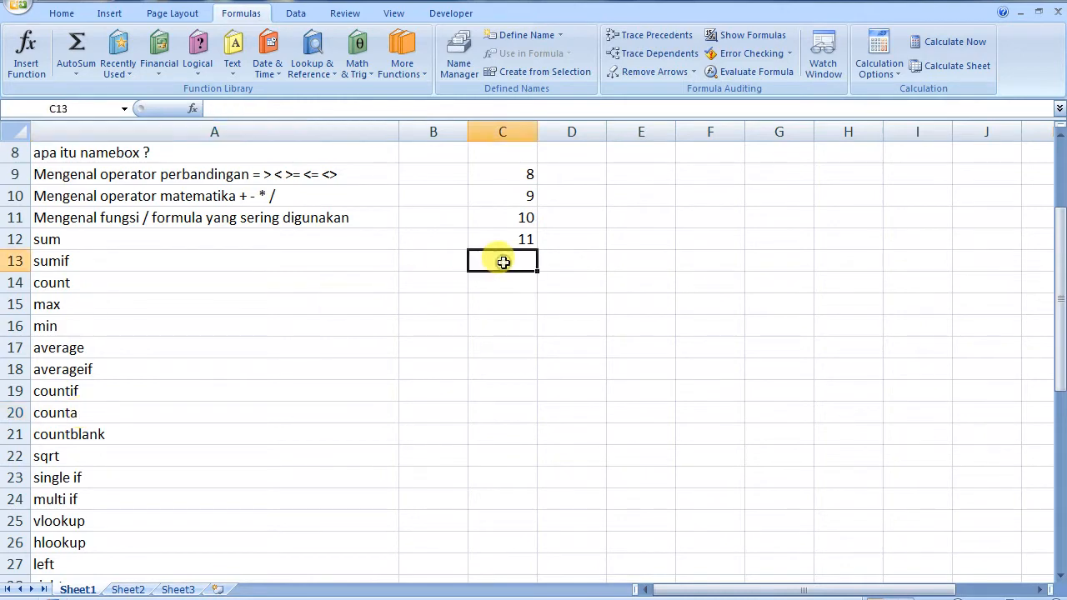
type("=")
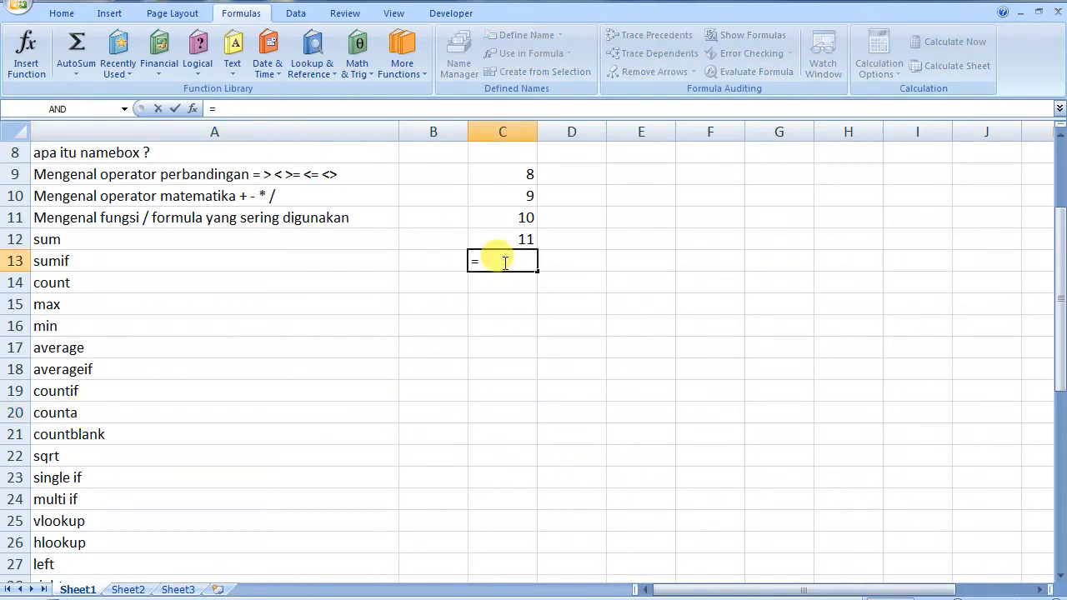
type("COUNTA")
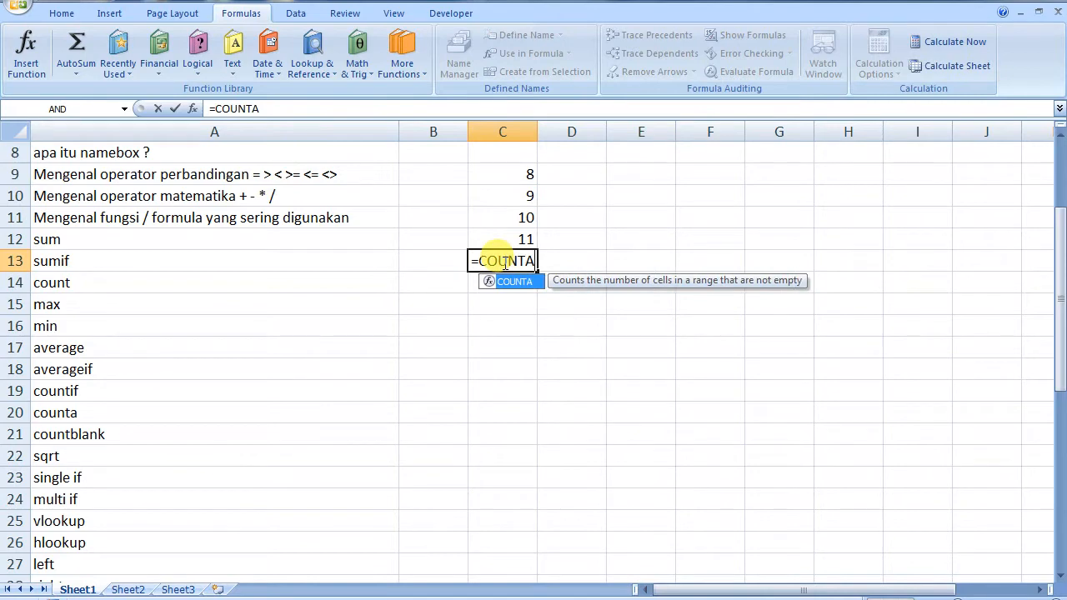
type("(")
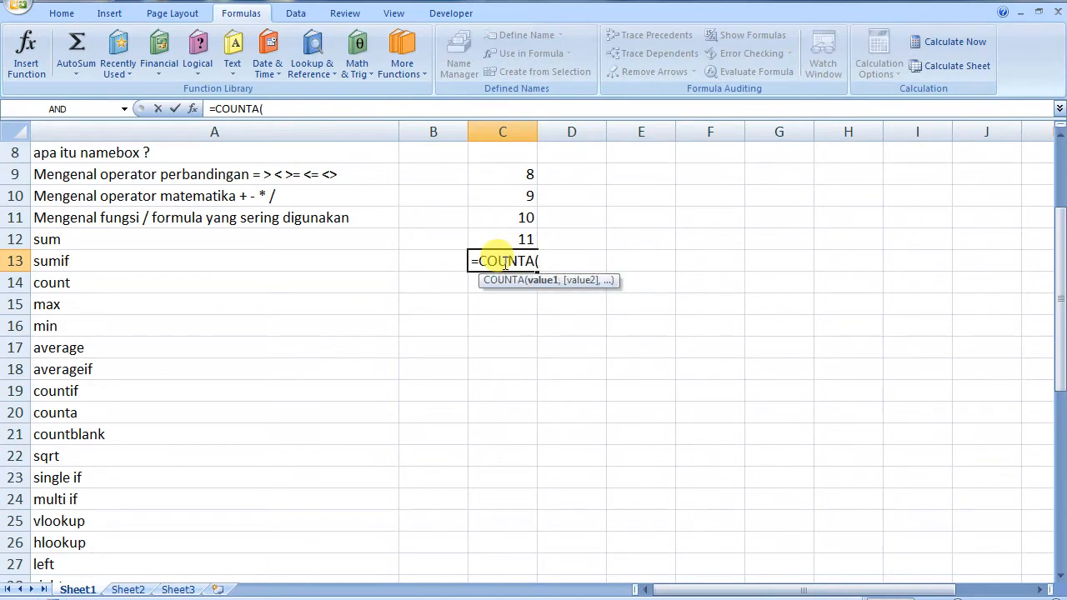
key("BackSpace")
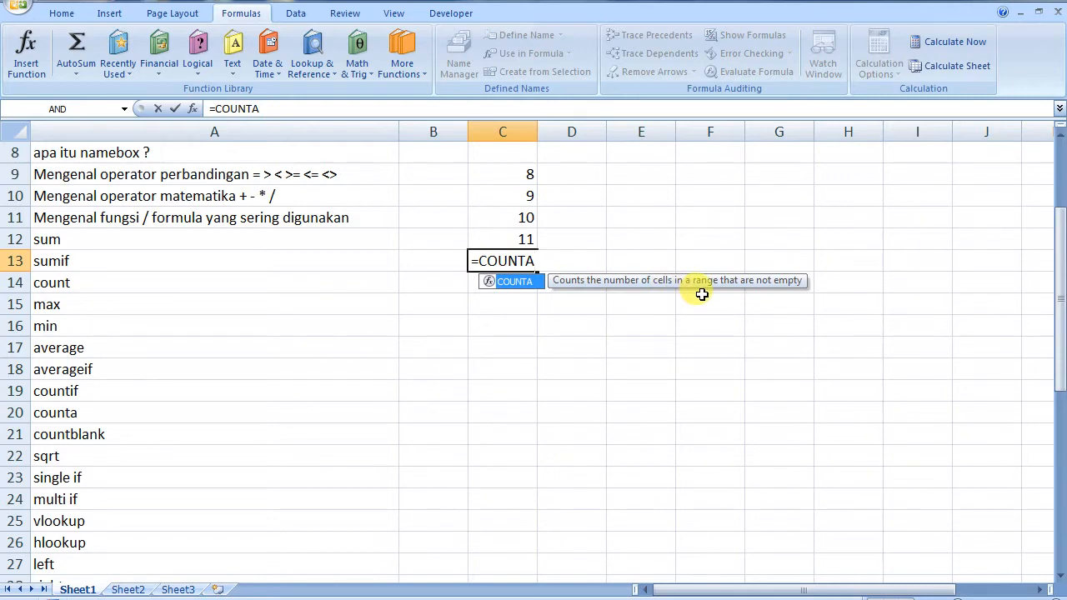
type("(")
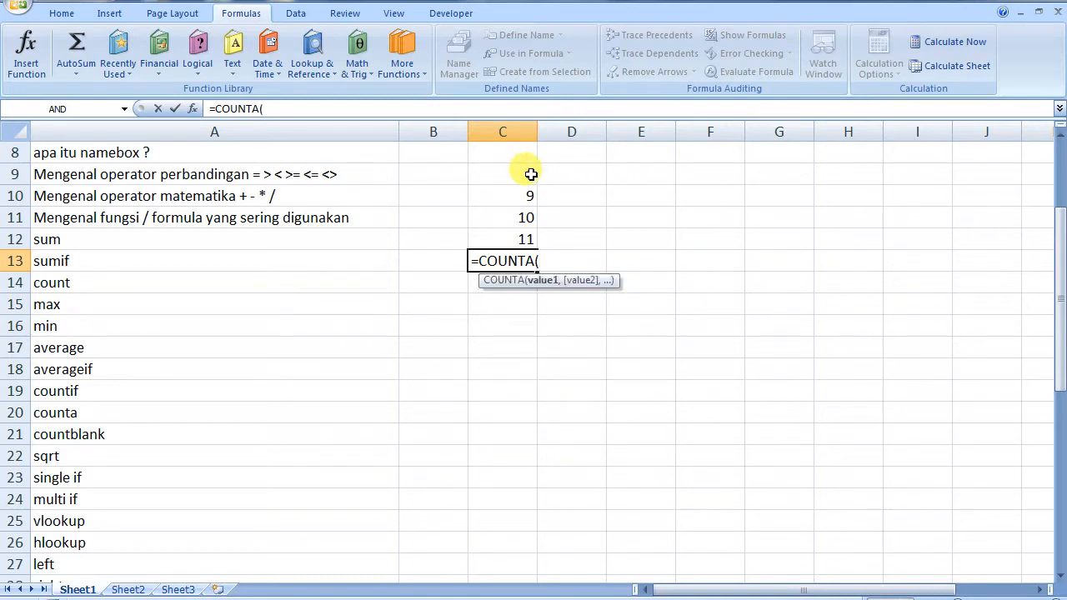
left_click_drag(529, 171, 522, 229)
key("Return")
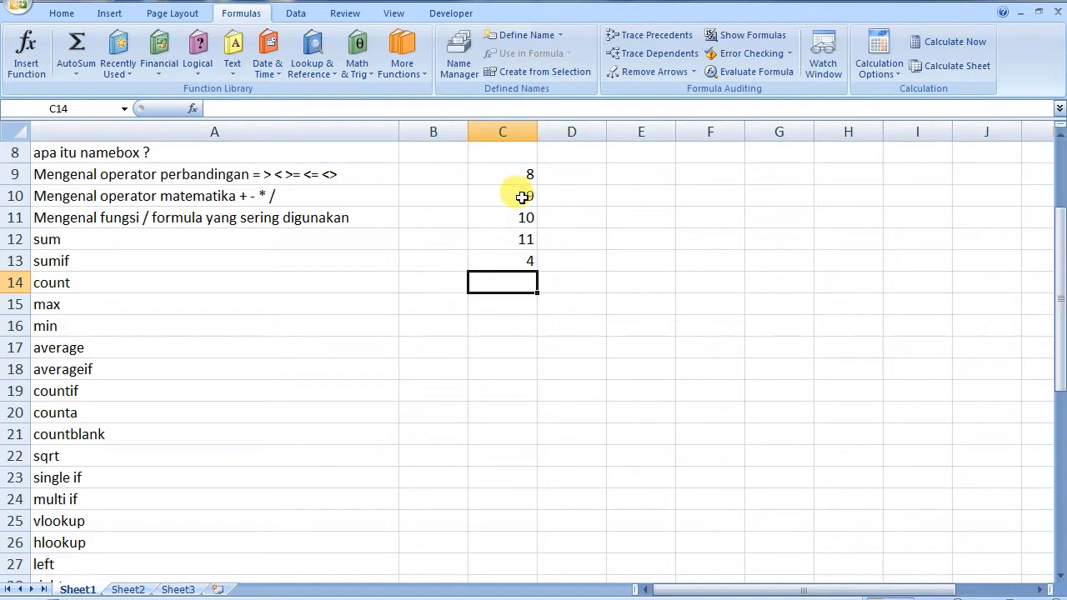
Empty C10 to see the count drop to 3, then put 9 back in C10
left_click(522, 196)
key("Delete")
left_click(516, 405)
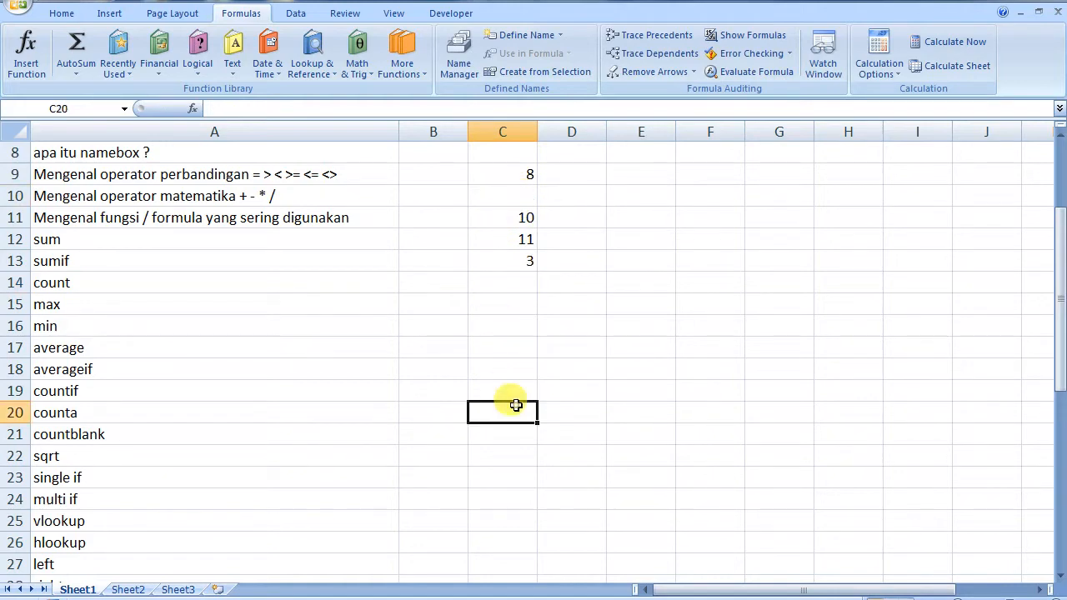
left_click(514, 261)
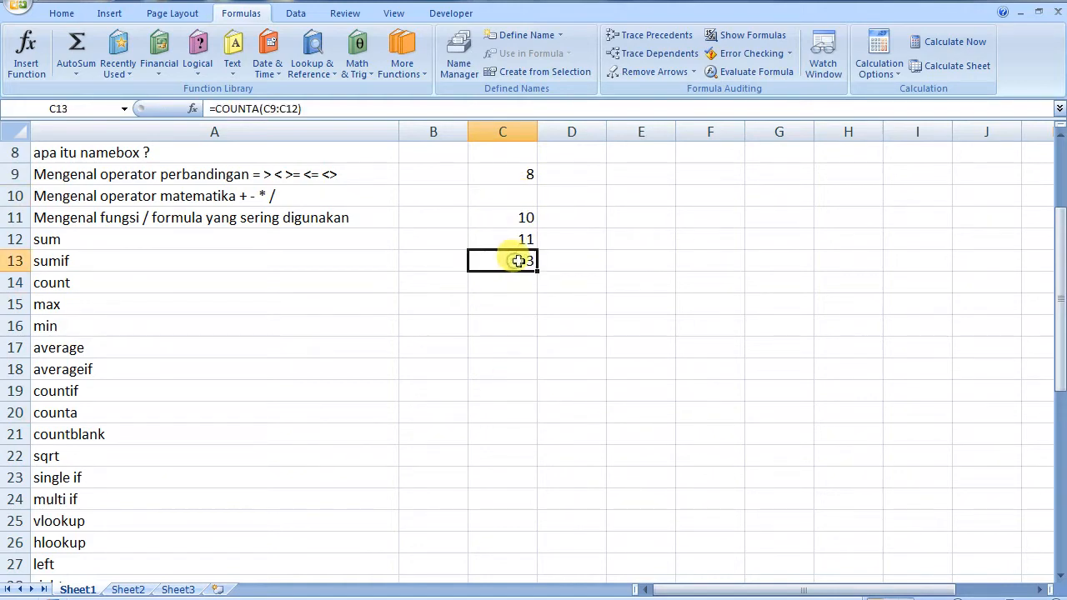
left_click(520, 197)
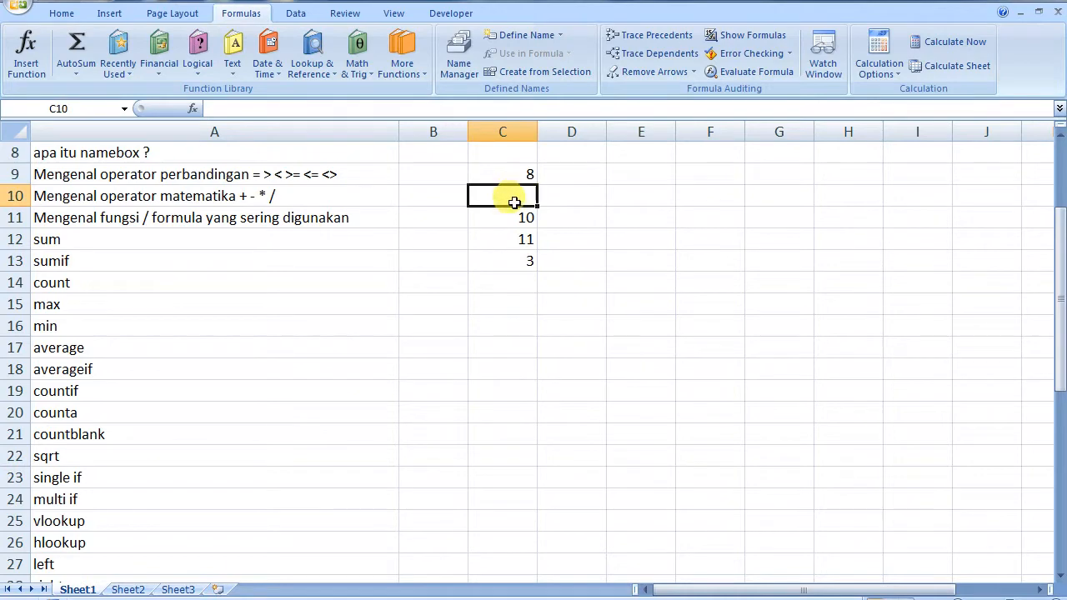
type("9")
left_click(520, 303)
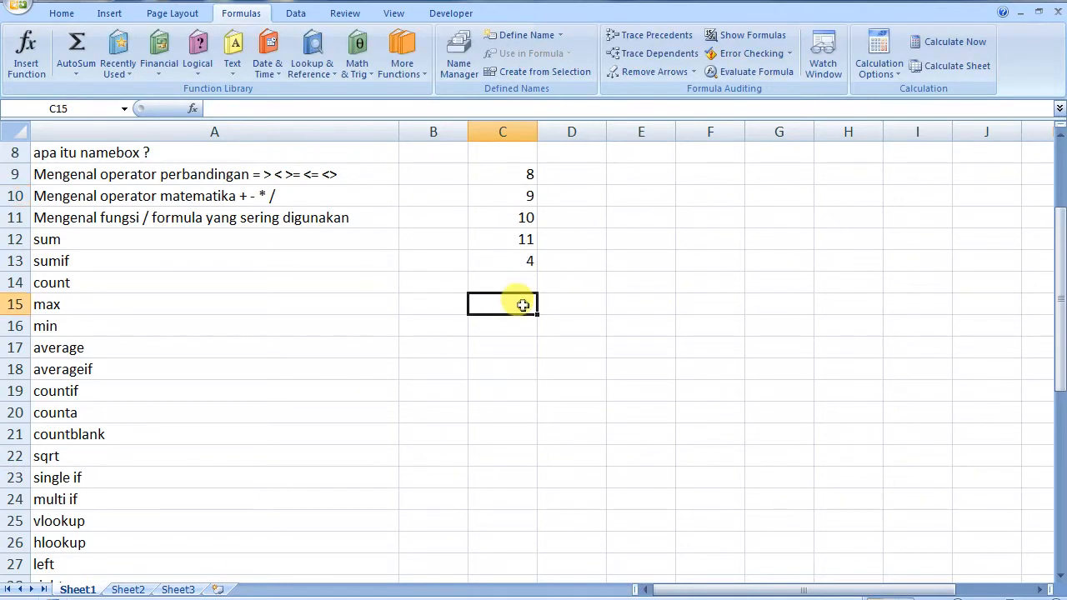
left_click(498, 265)
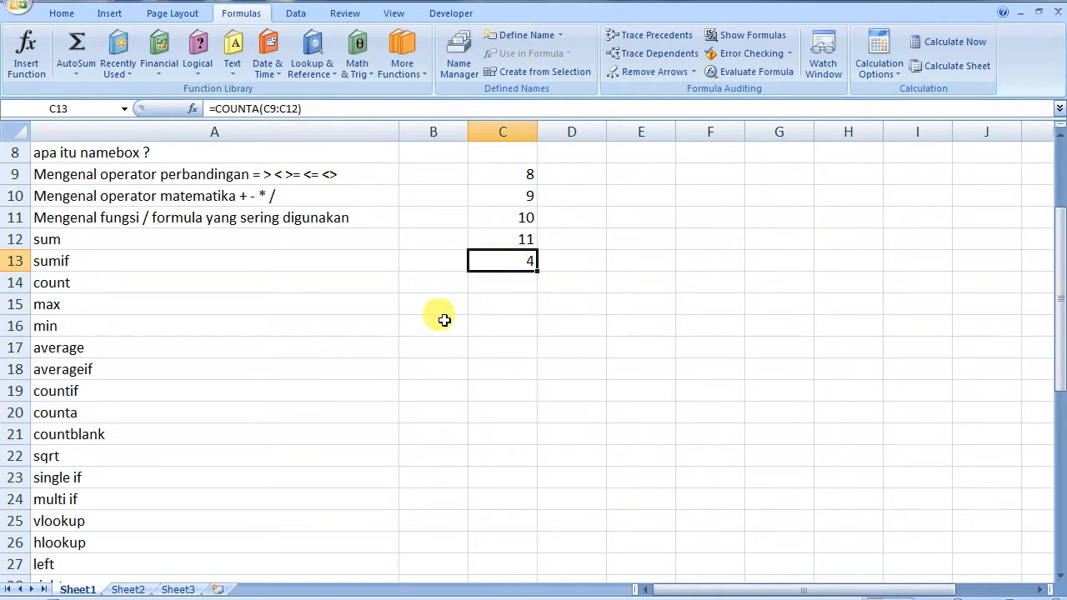
left_click(113, 433)
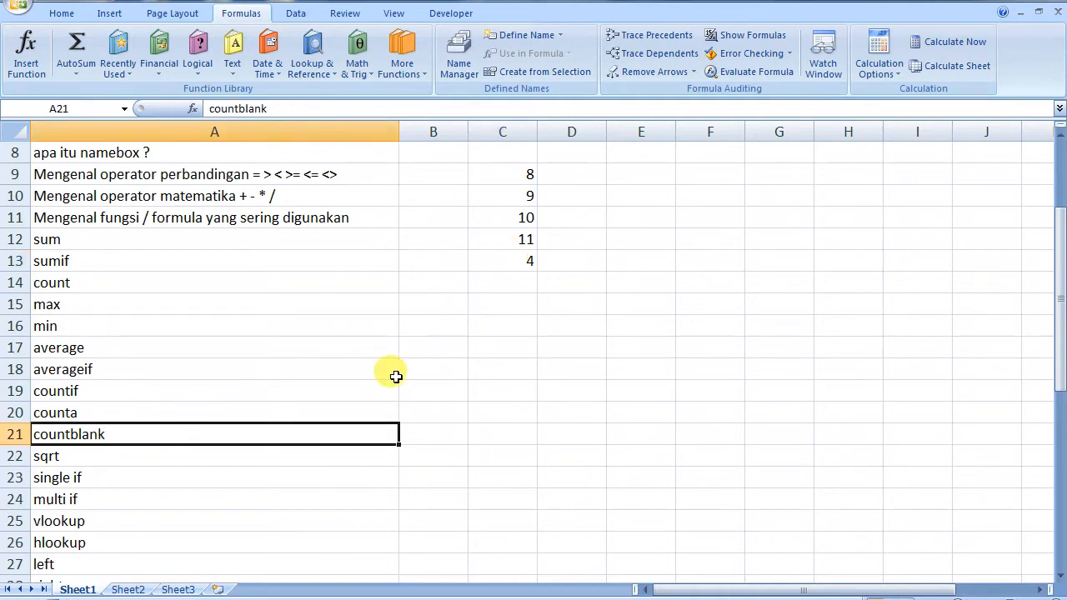
Replace C13's formula with =COUNTBLANK(C9:C12)
left_click(517, 259)
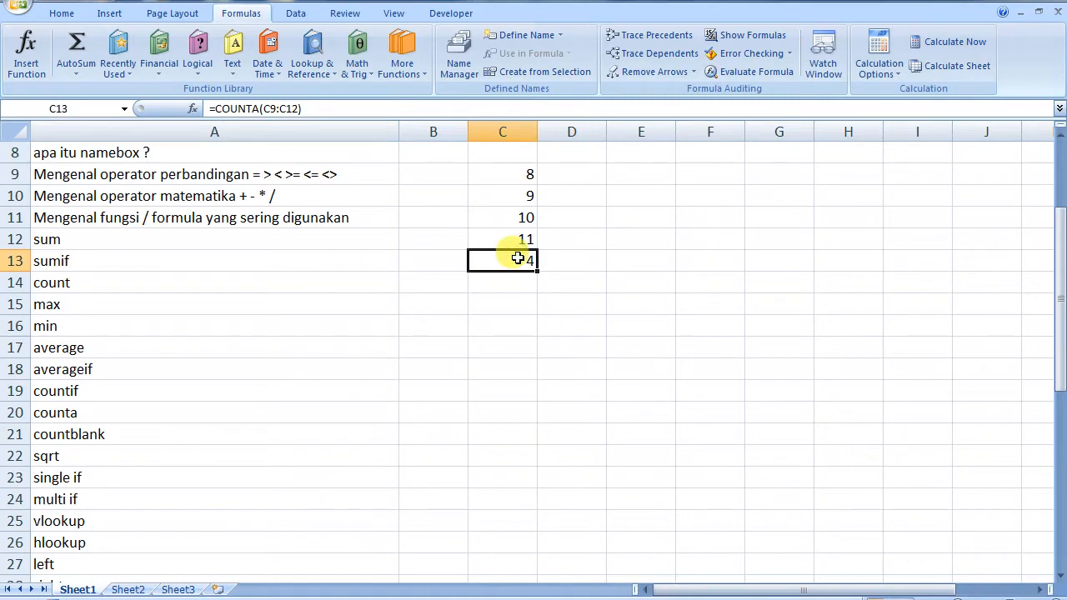
type("=")
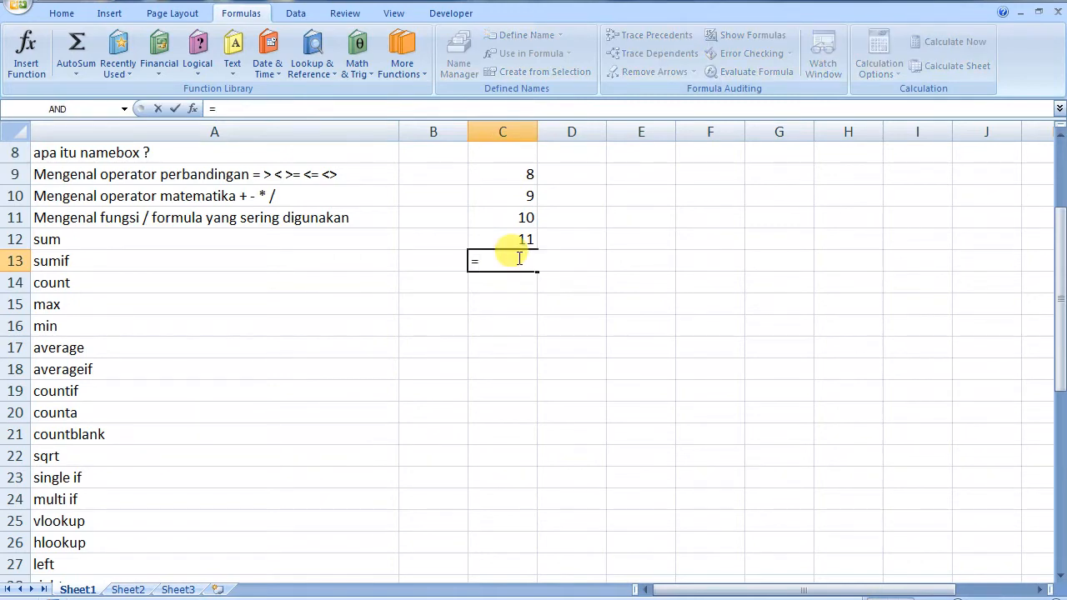
type("COUNT")
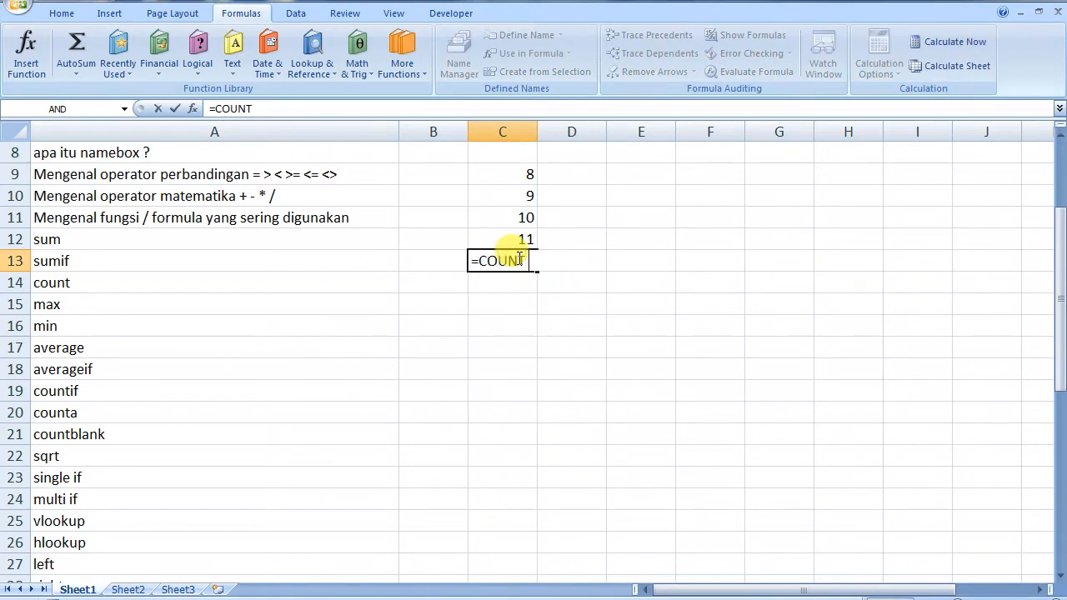
type("B")
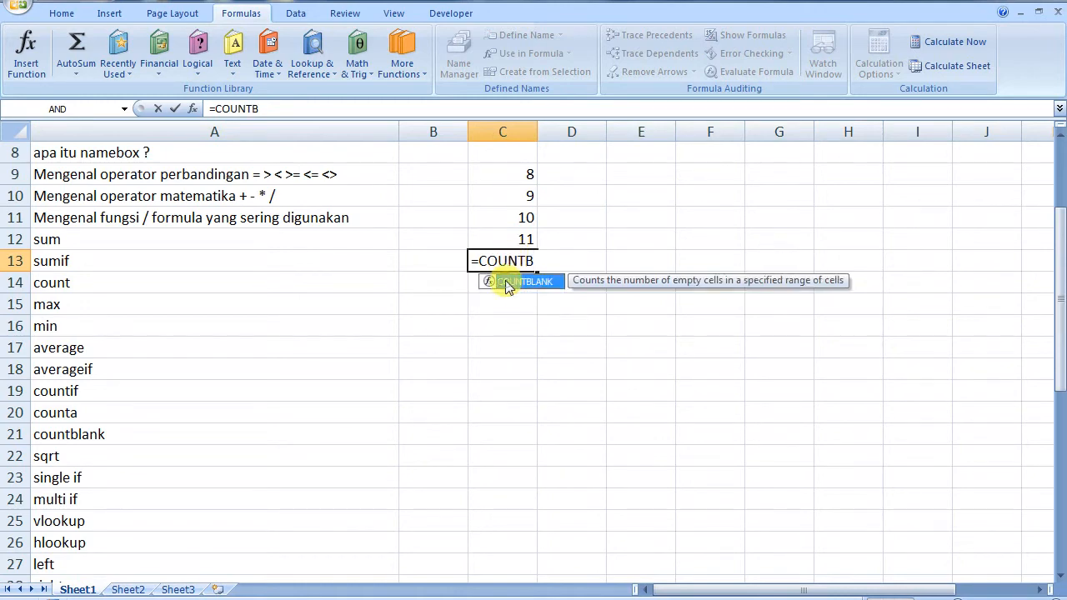
double_click(506, 284)
left_click_drag(519, 170, 521, 235)
key("Return")
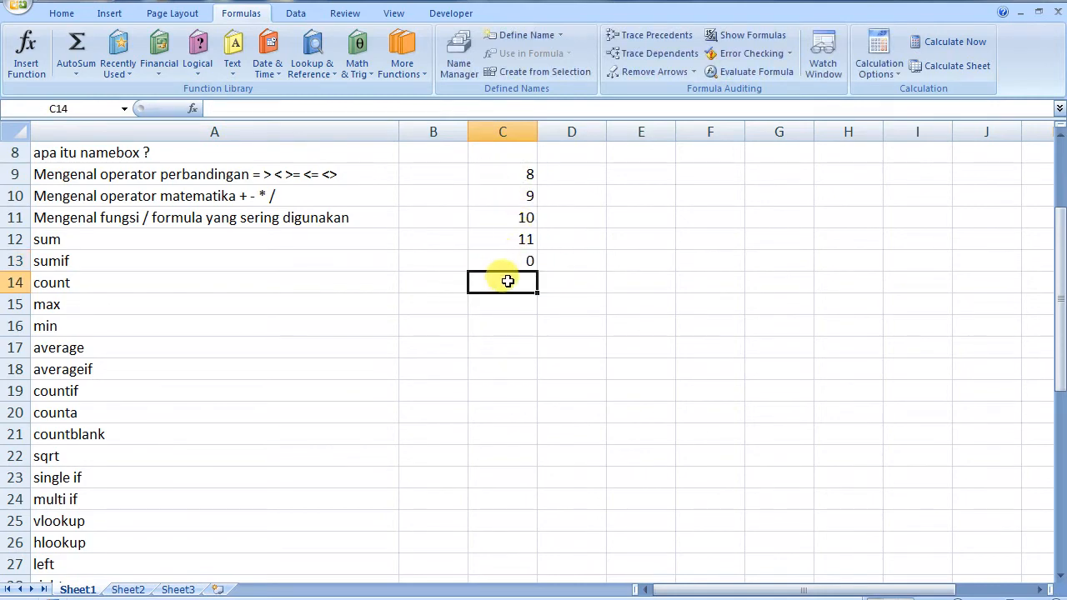
left_click(521, 260)
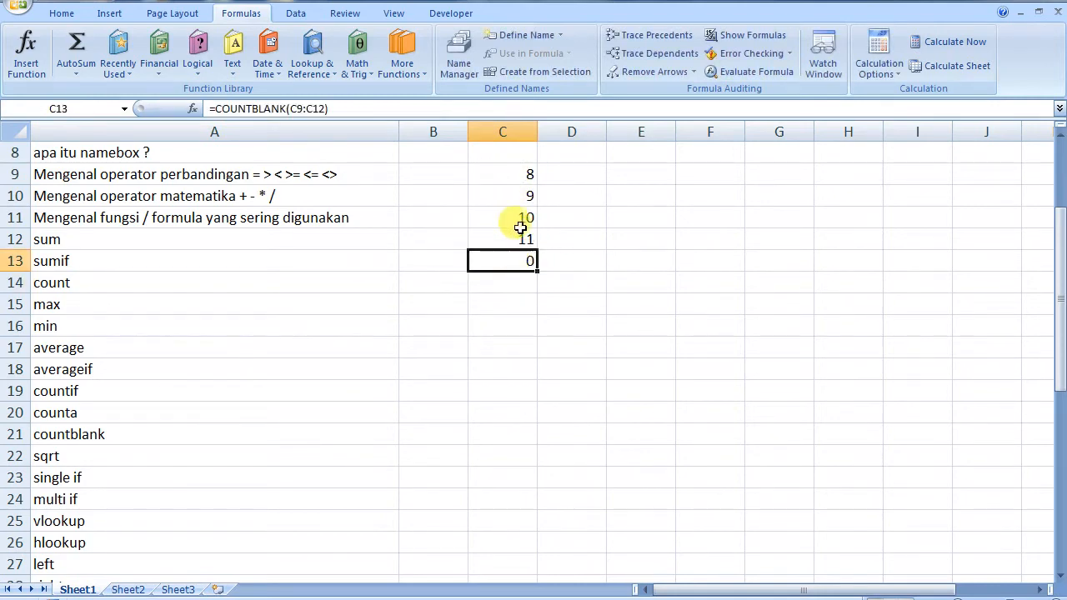
Clear C10 and enter 1 there, so the blank count shows 0
left_click(516, 196)
key("Delete")
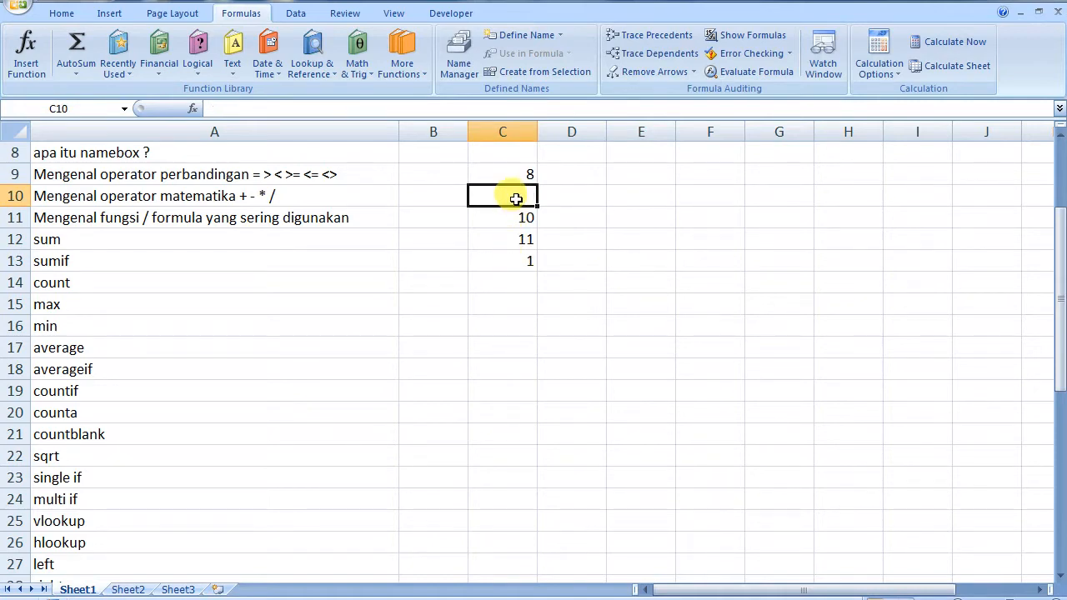
type("1")
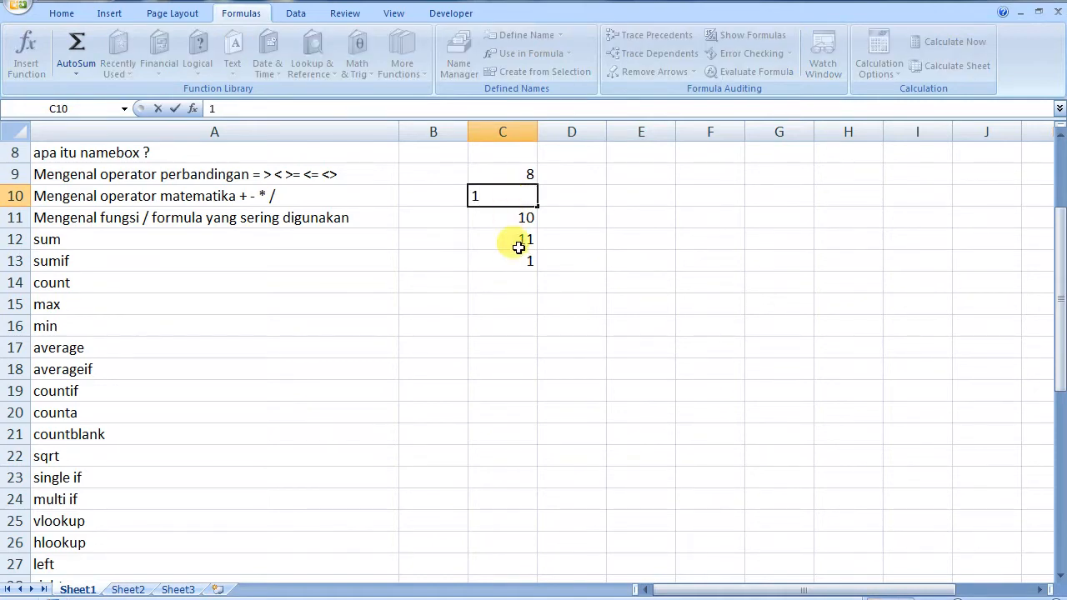
left_click(518, 281)
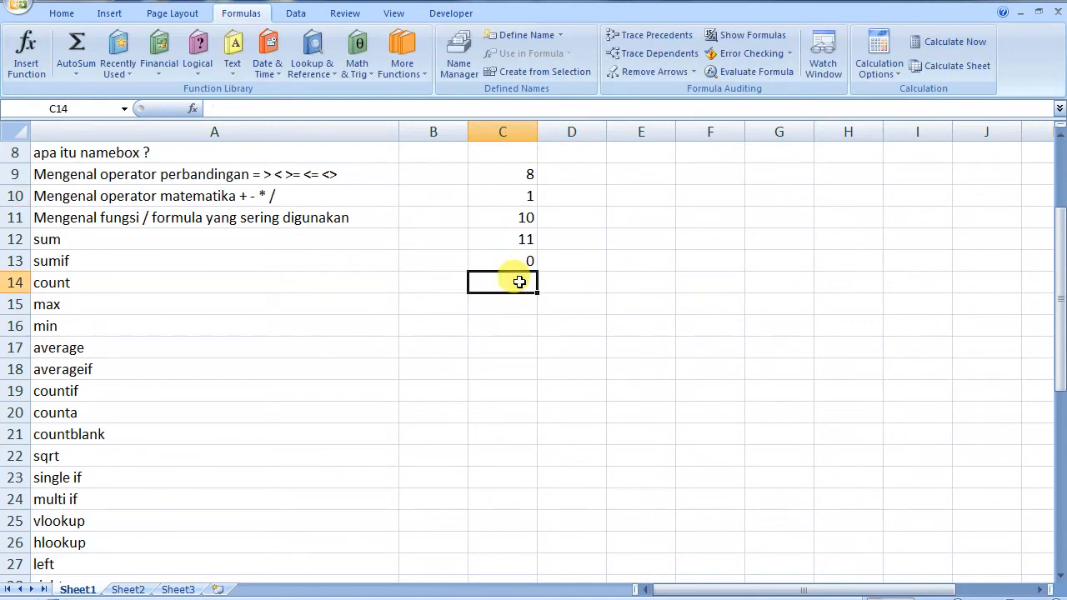
Box the values 8, 1, 10, 11 in C9:C12 with All Borders and delete C13's COUNTBLANK formula
left_click_drag(507, 171, 507, 239)
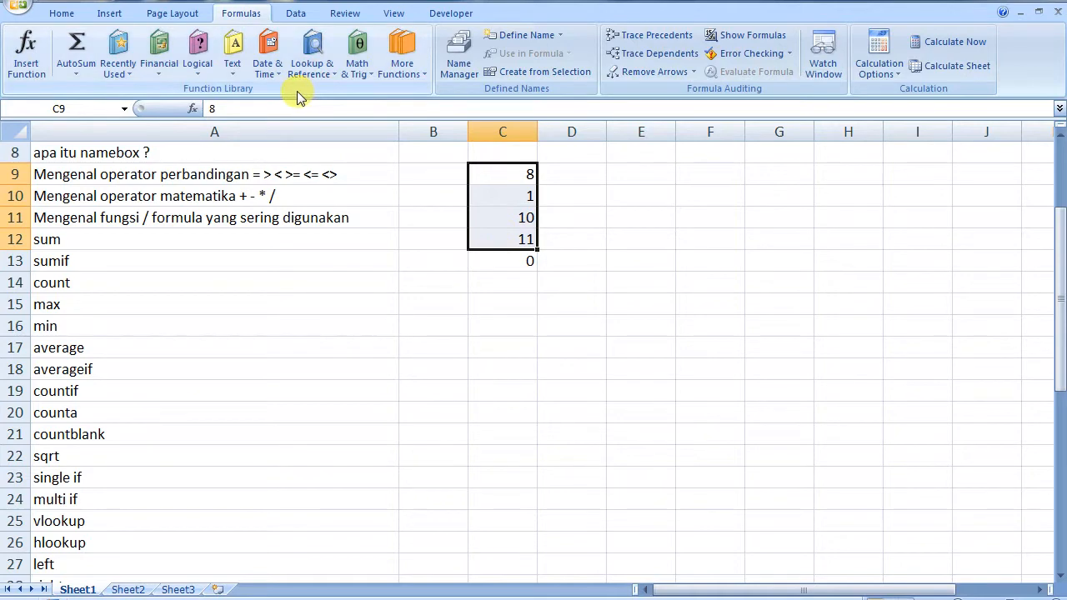
left_click(60, 12)
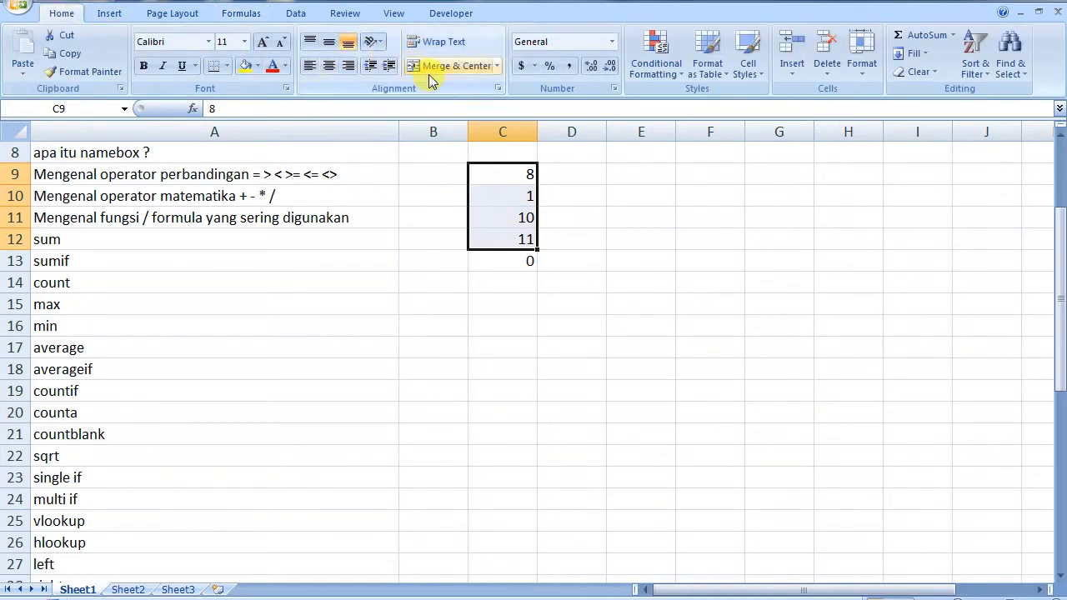
left_click(226, 68)
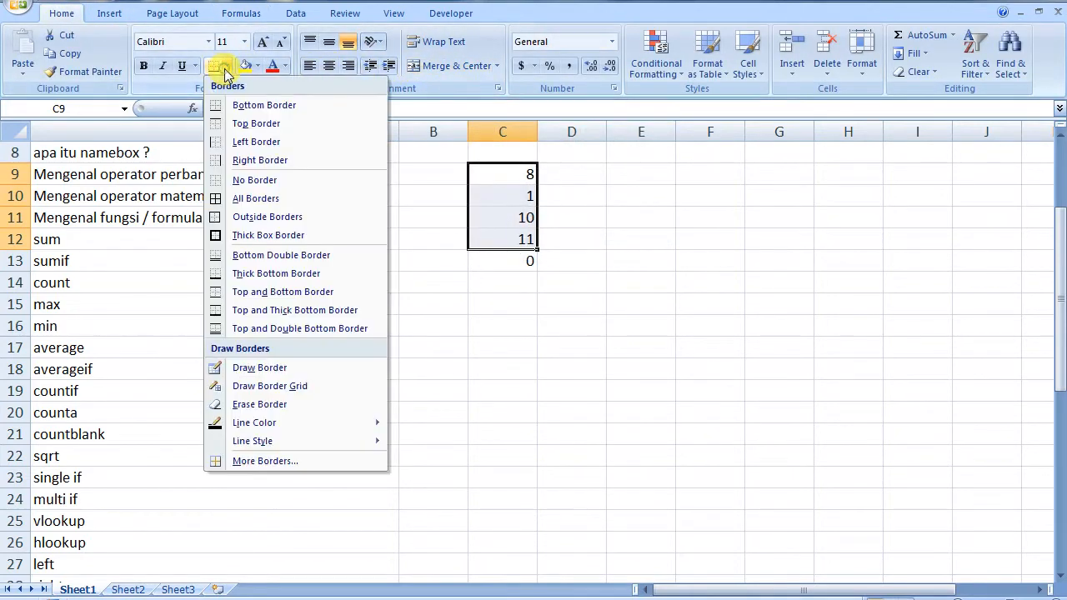
left_click(236, 198)
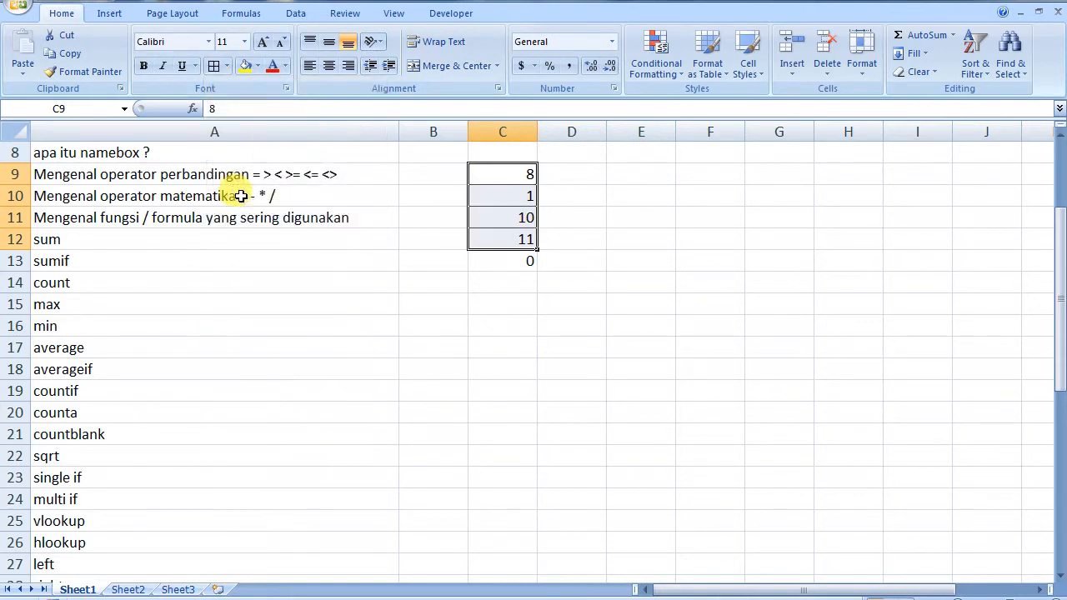
left_click(487, 270)
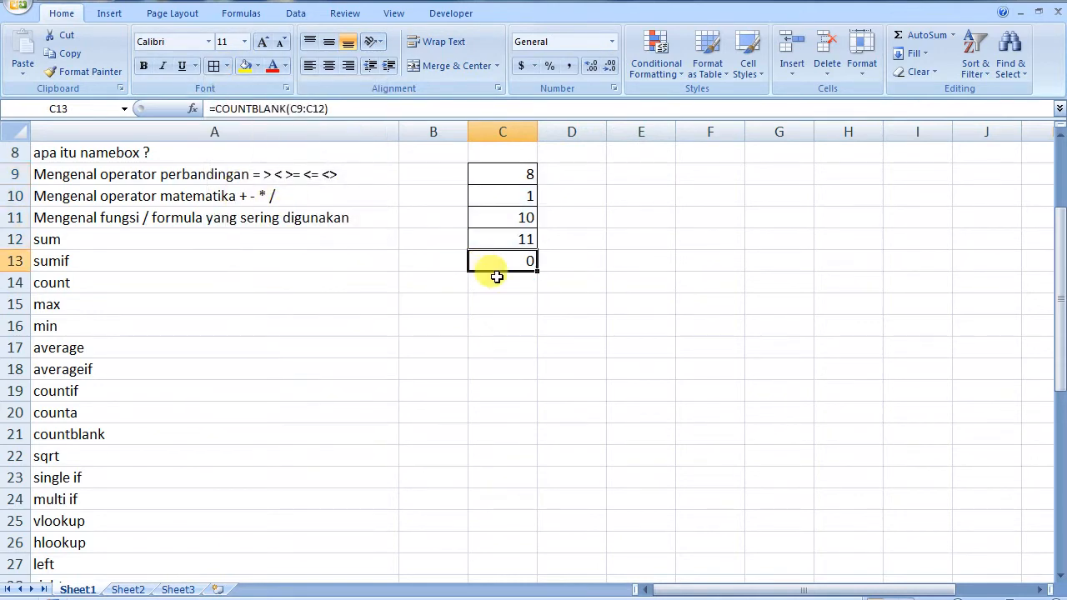
key("Delete")
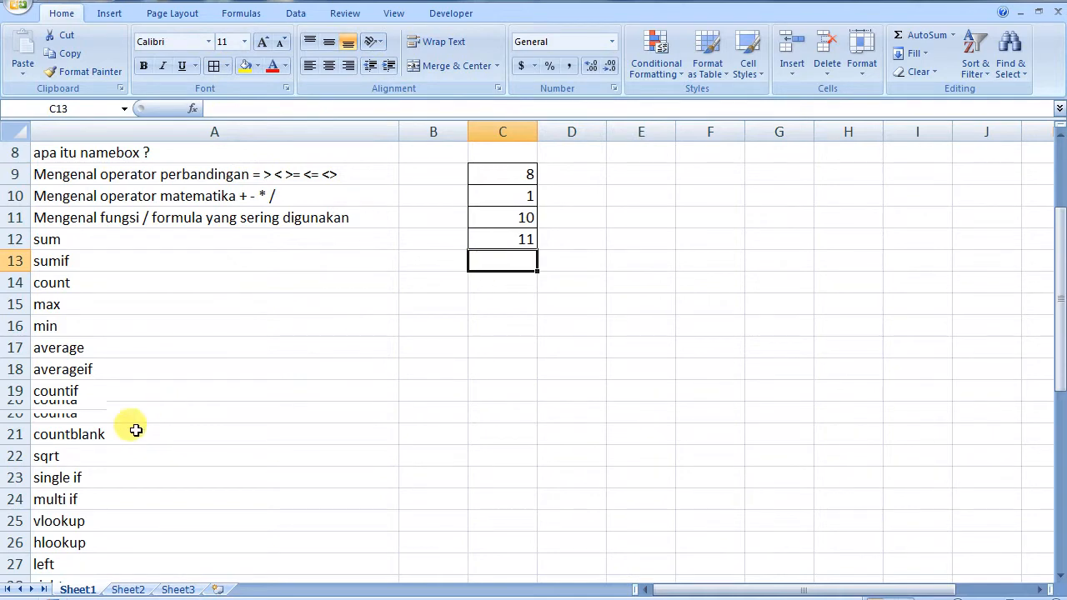
Enter 49 in B22 beside the sqrt label
left_click(64, 463)
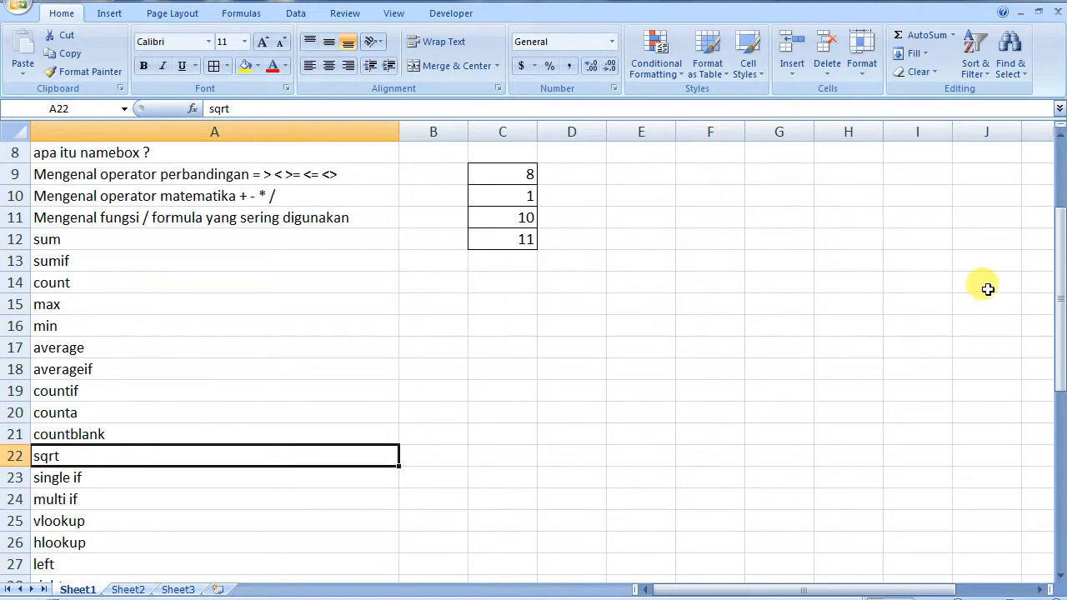
left_click_drag(1060, 283, 1063, 390)
left_click(433, 196)
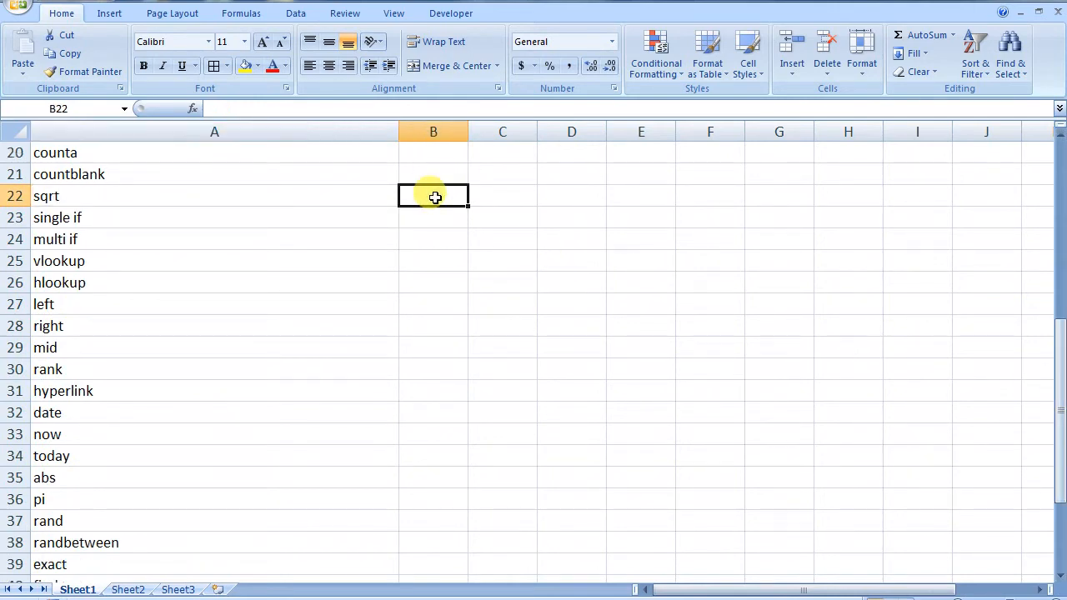
type("49")
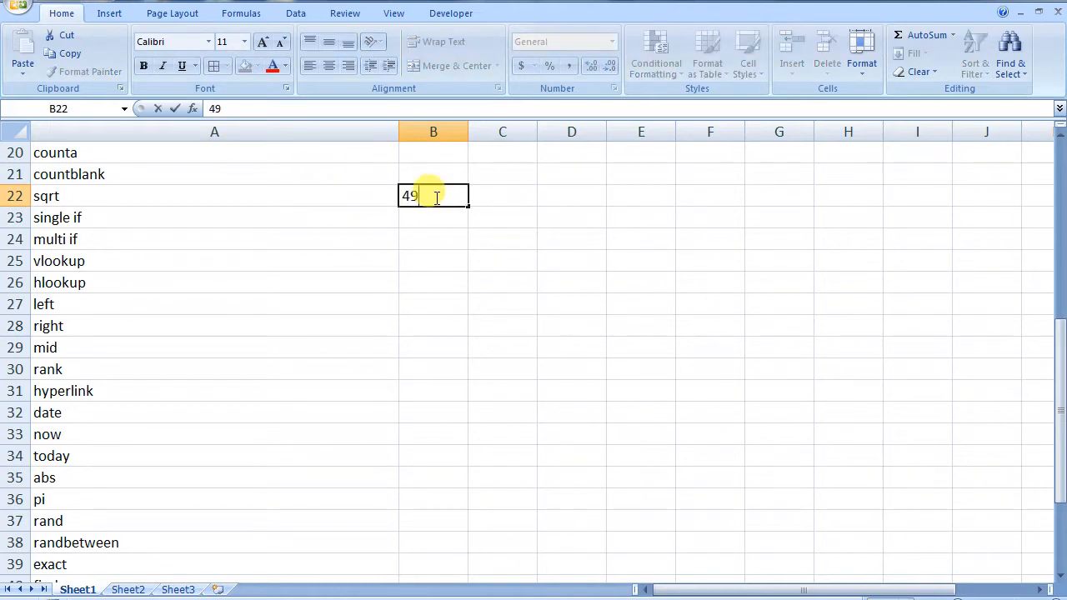
left_click(506, 191)
Compute =SQRT(B22) in C22 and =SQRT(49) directly, both returning 7
type("=")
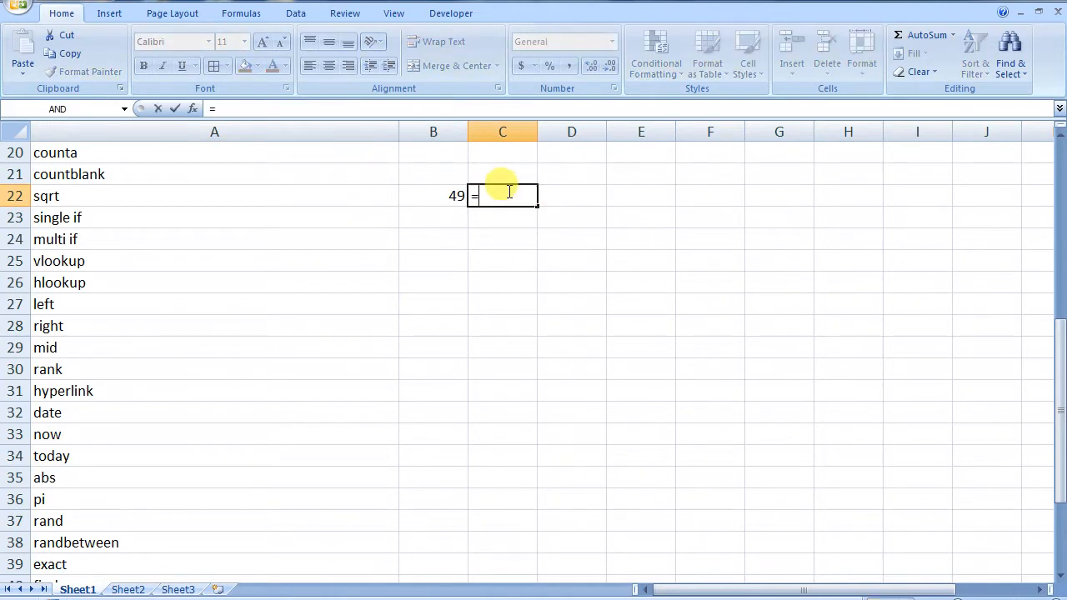
type("S")
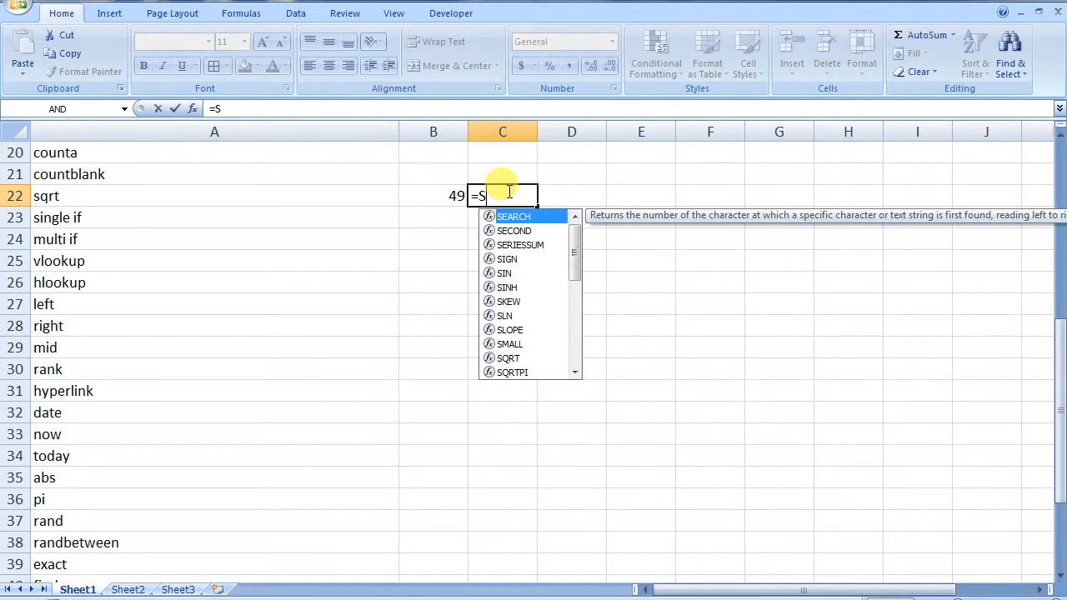
type("QRT(")
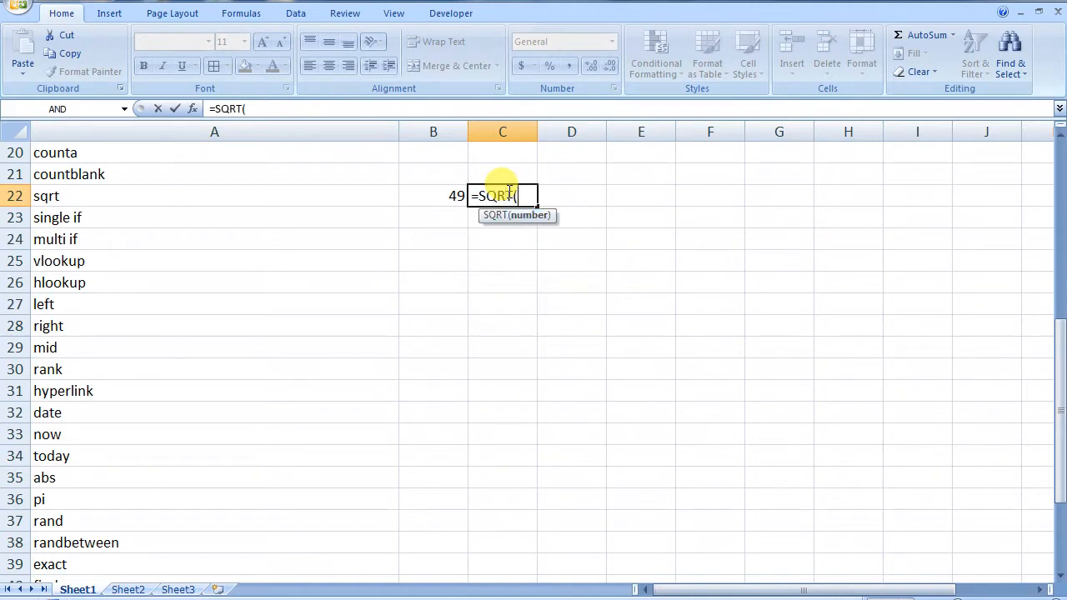
left_click(452, 196)
type(")")
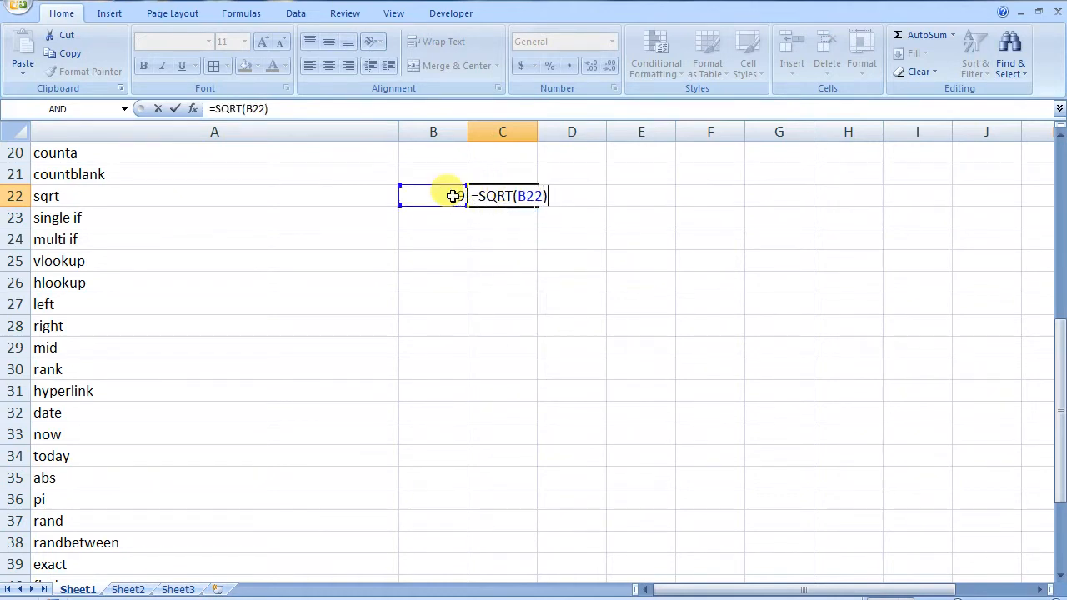
key("Return")
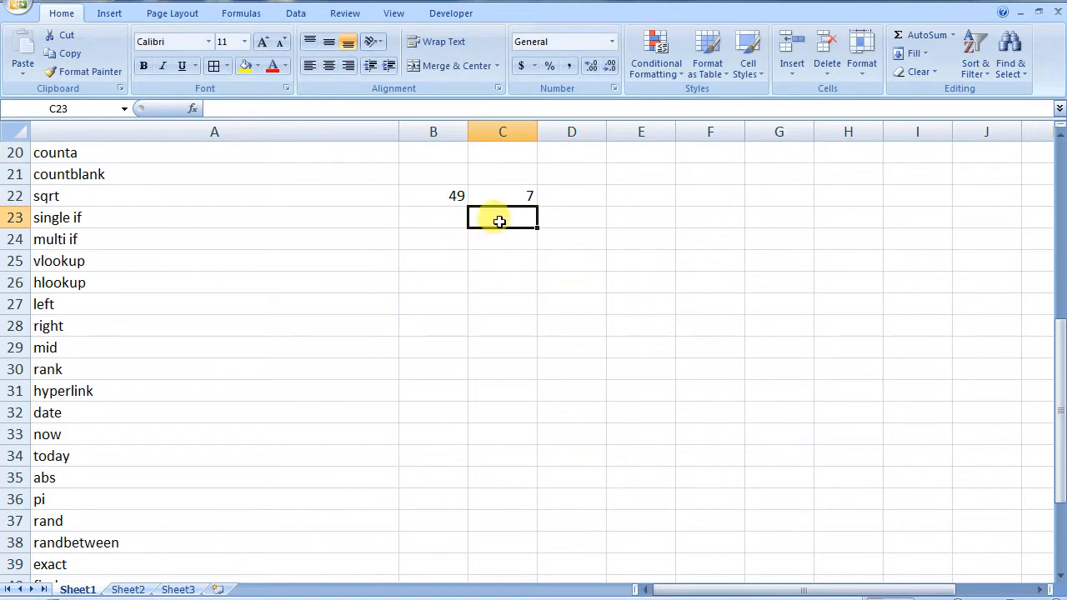
type("=SQRT")
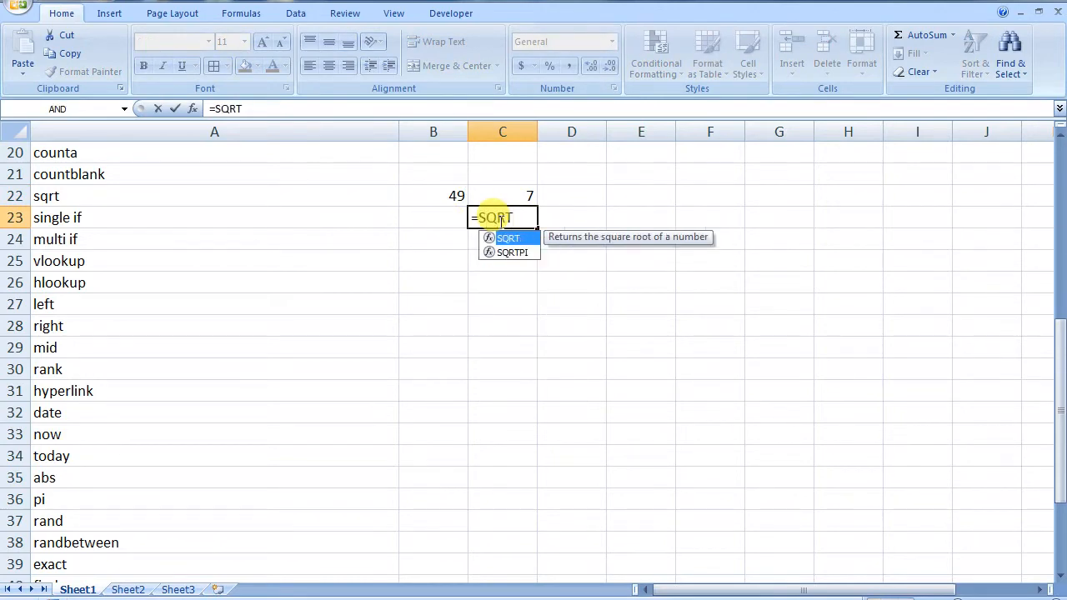
type("(")
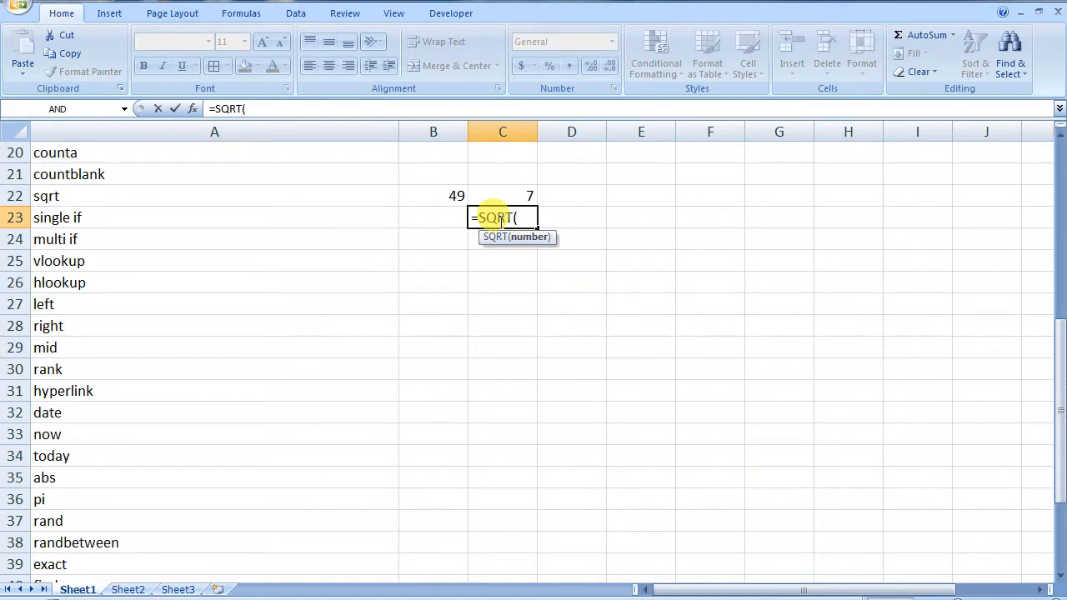
type("49)")
key("Return")
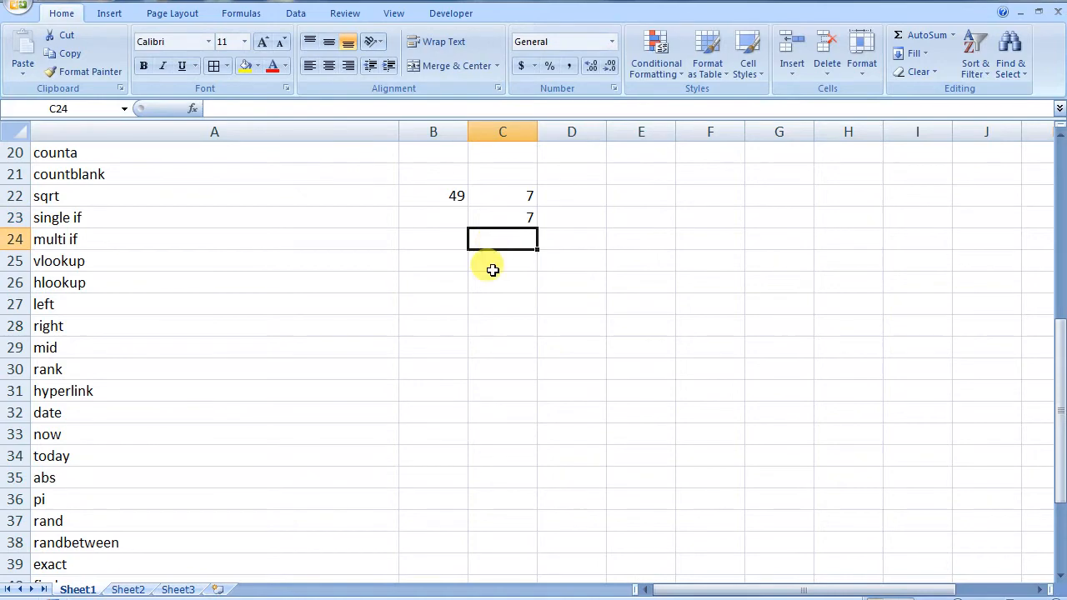
left_click_drag(458, 195, 519, 224)
Delete the square root example from B22:C23
key("Delete")
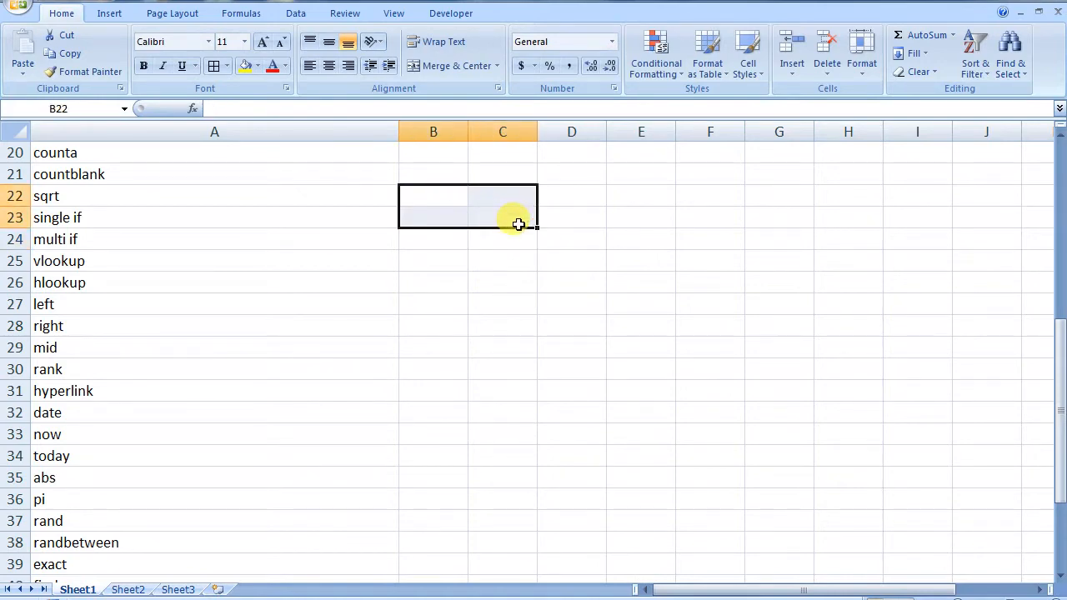
left_click(434, 227)
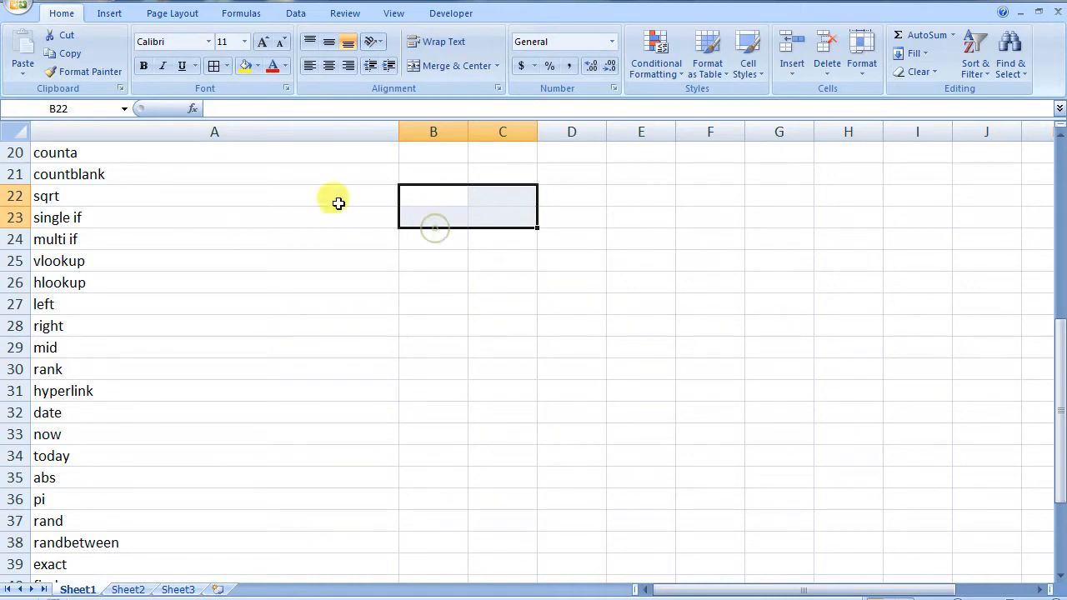
left_click(126, 215)
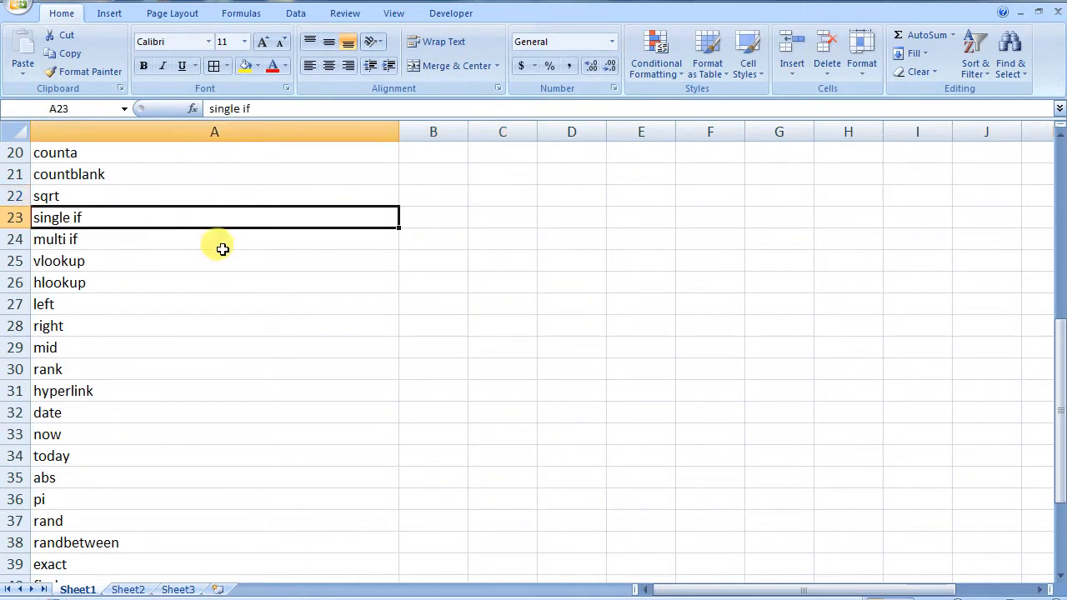
left_click(488, 212)
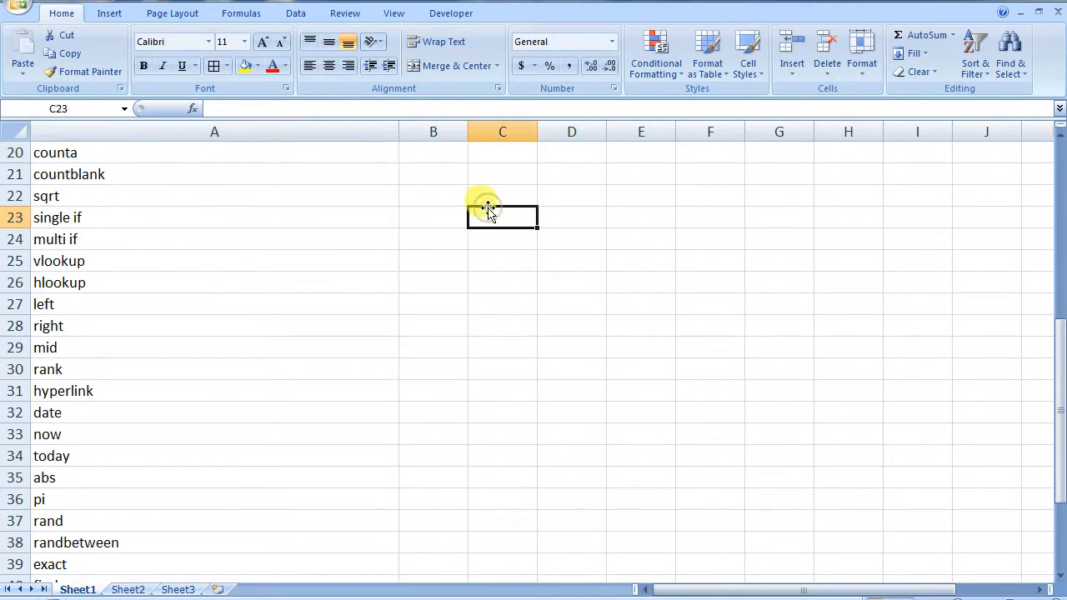
left_click(447, 214)
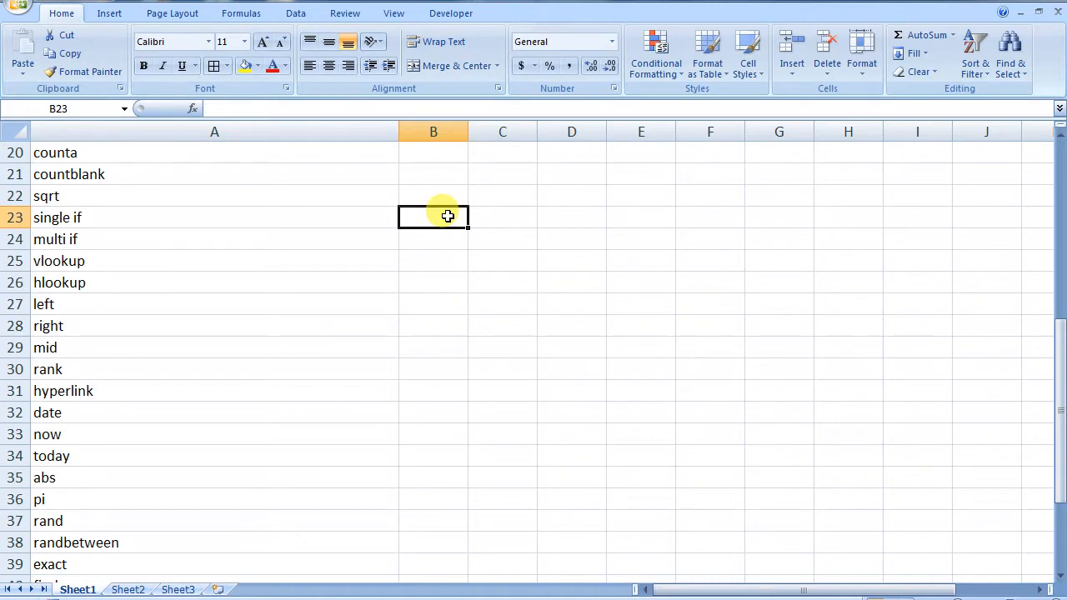
Start an =IF( formula in B23, then cancel it so B23 stays empty
left_click(447, 240)
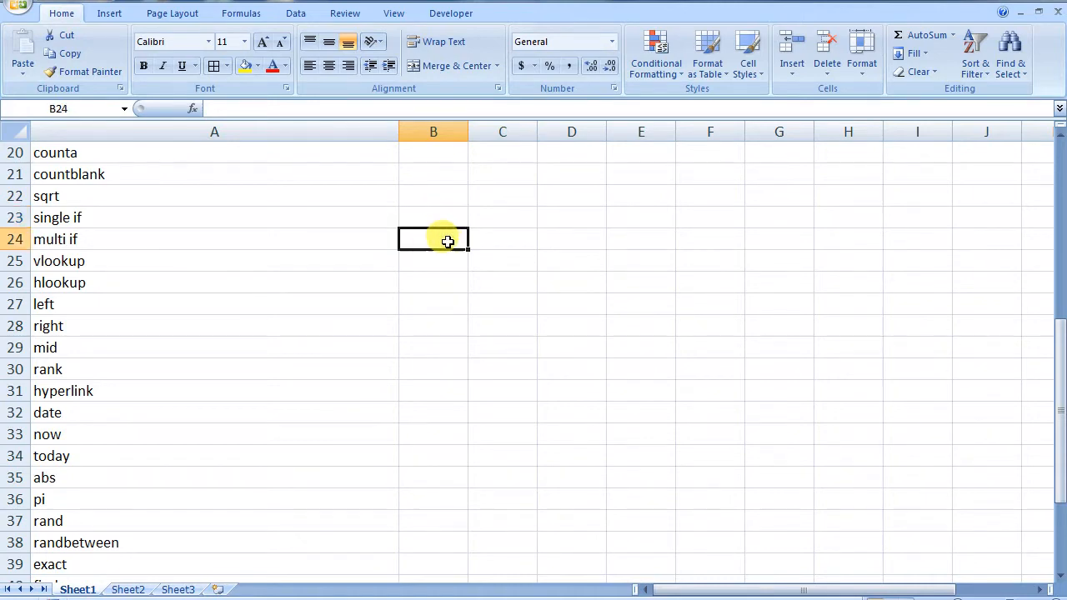
left_click(439, 219)
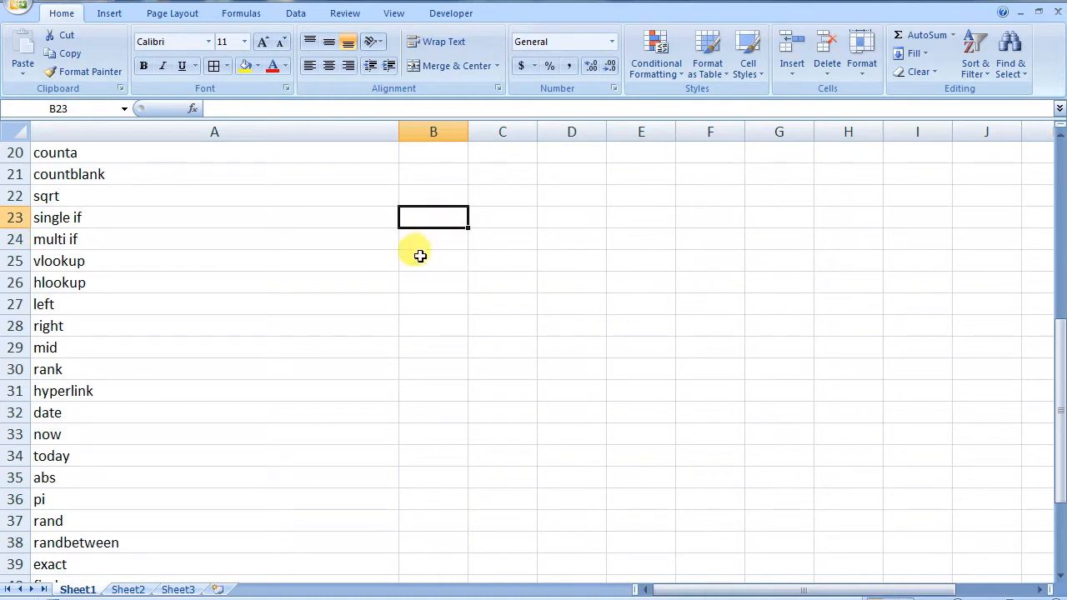
left_click(435, 240)
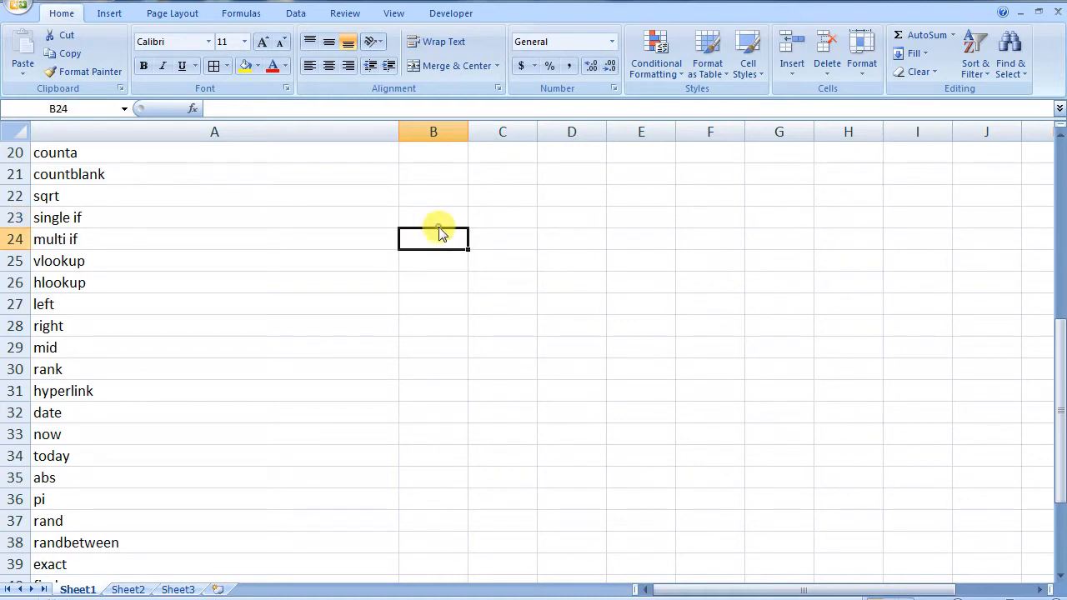
left_click(427, 215)
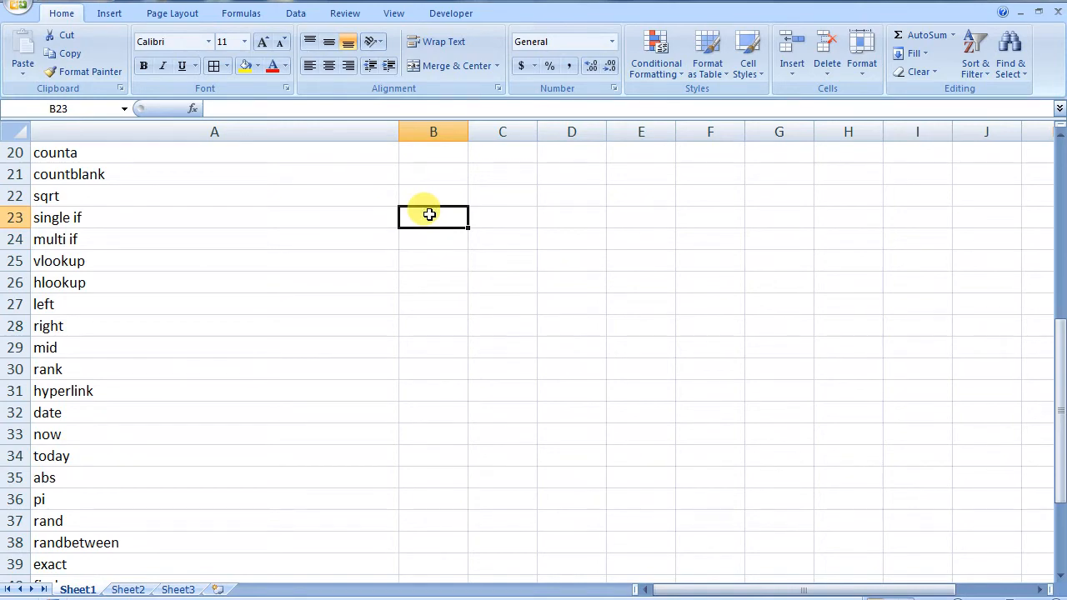
type("=IF")
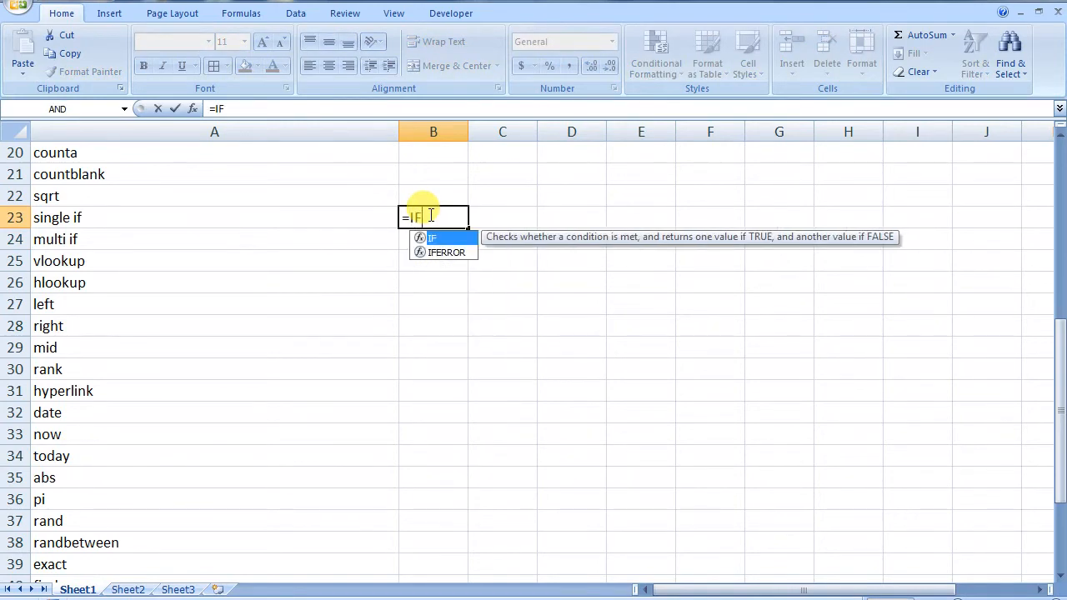
type("(")
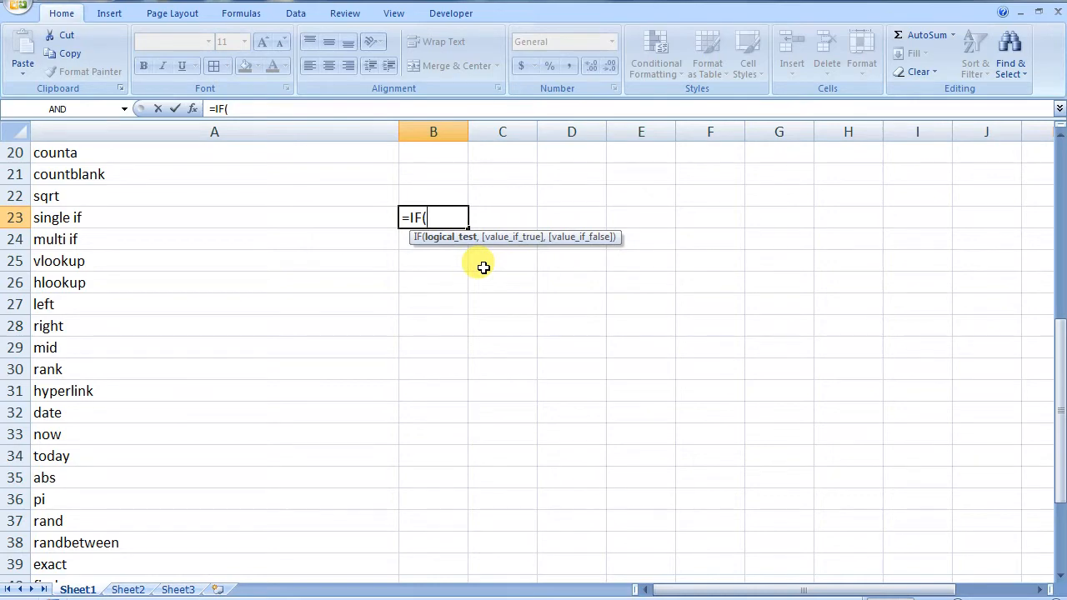
key("BackSpace")
key("BackSpace")
key("Escape")
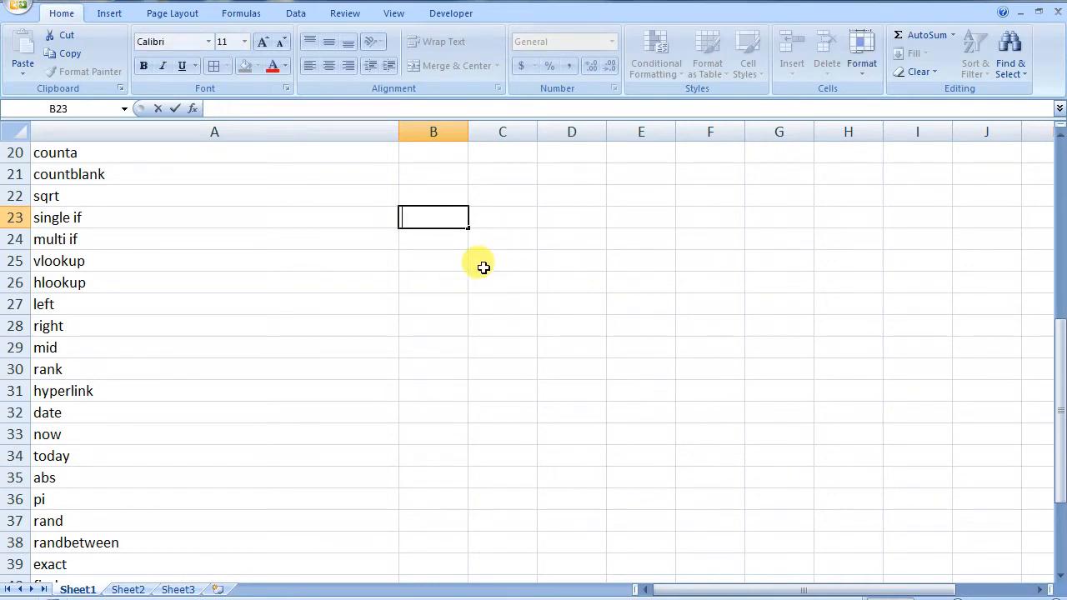
Enter headers angka and nilai huruf in B22:C22 and the score 80 in B23
left_click(438, 199)
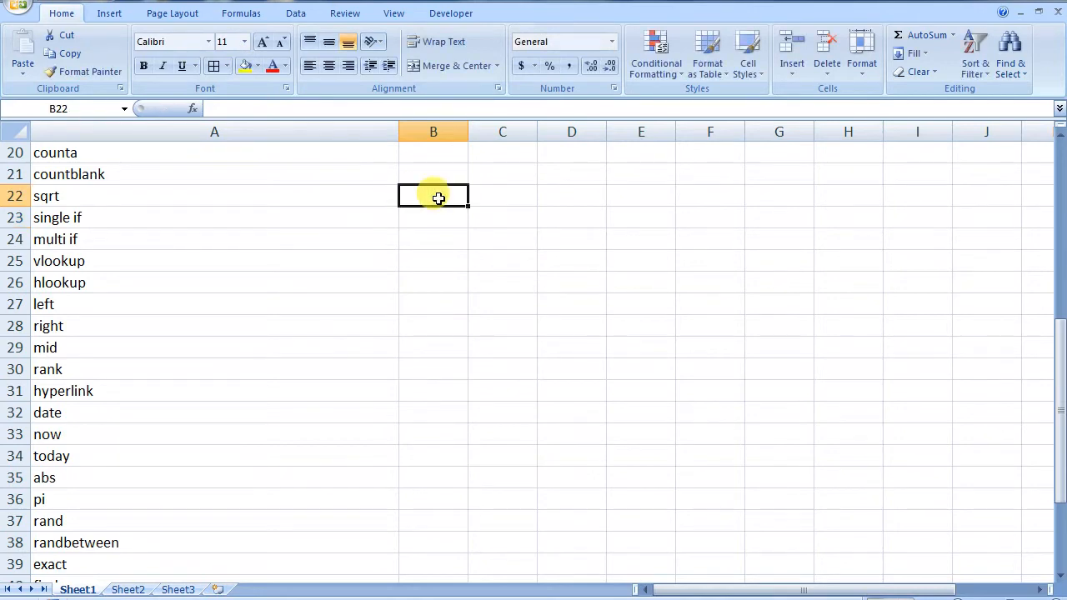
left_click(436, 214)
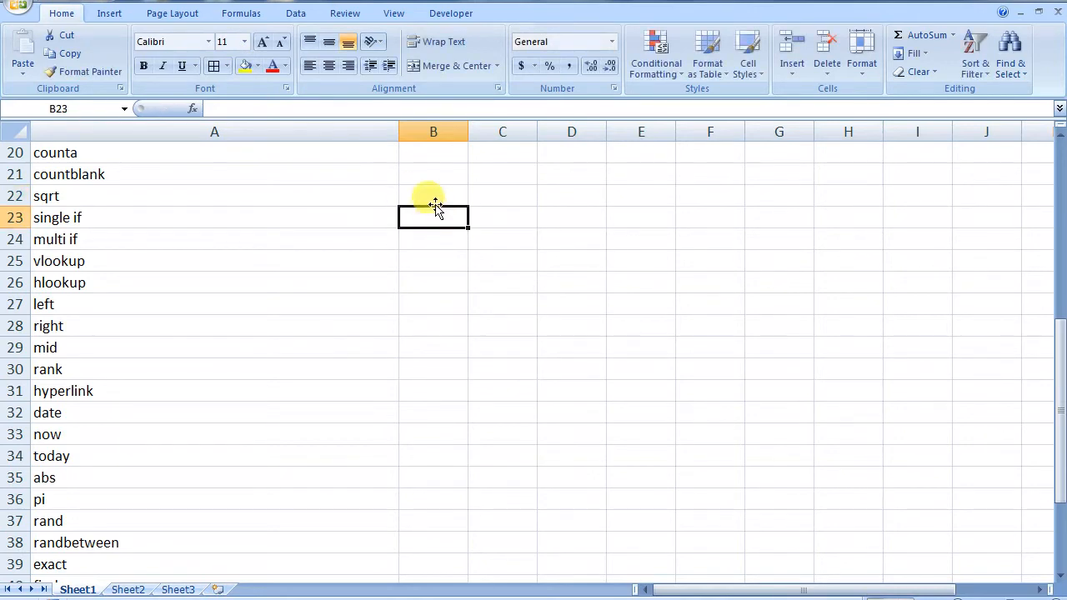
left_click(434, 197)
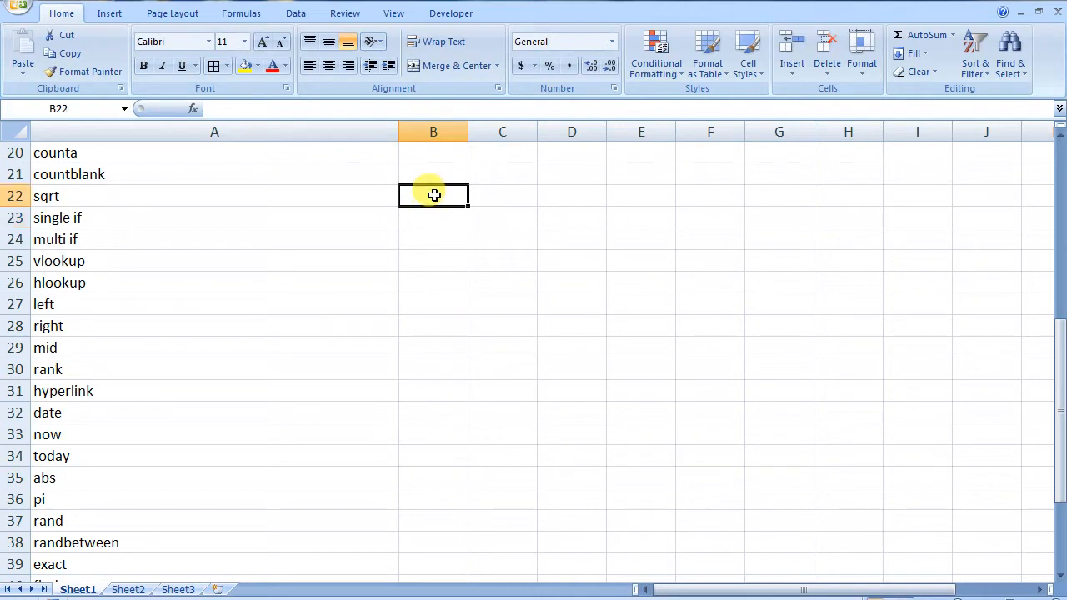
type("angka")
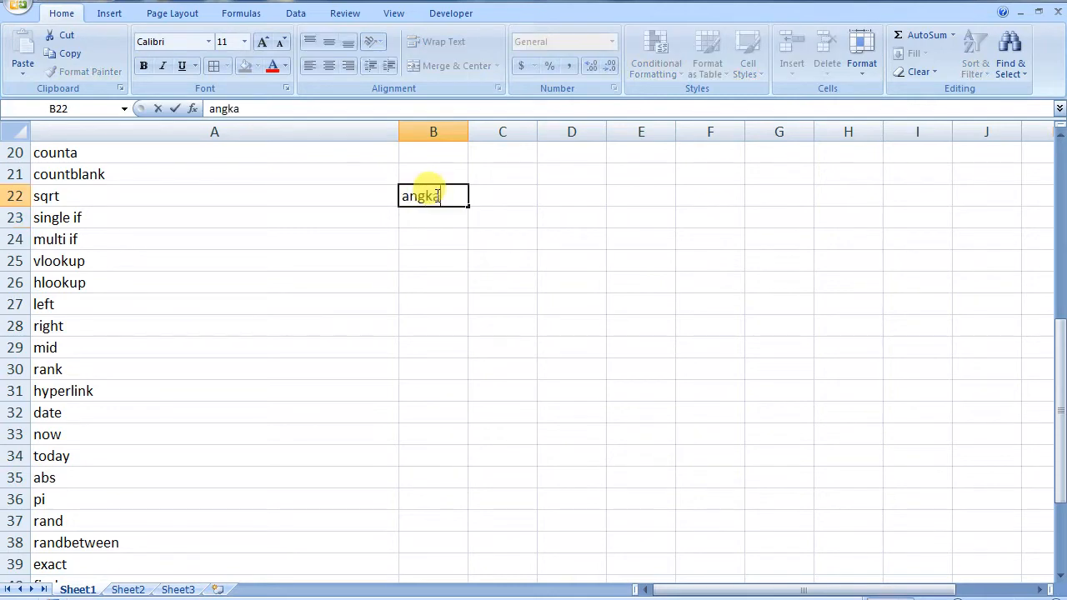
left_click(491, 200)
type("nilai huruf")
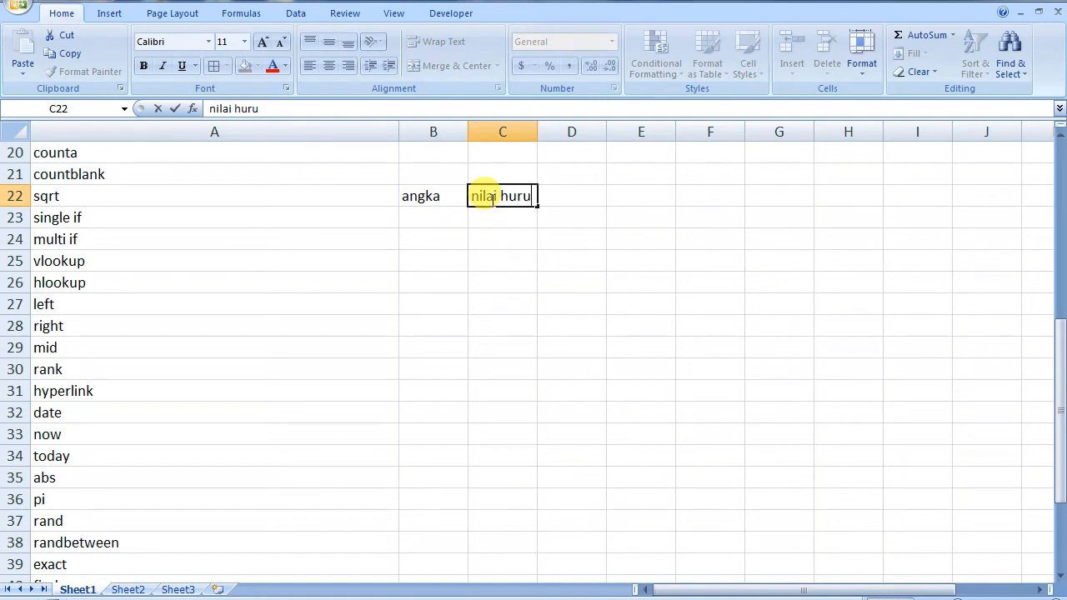
left_click(430, 210)
type("80")
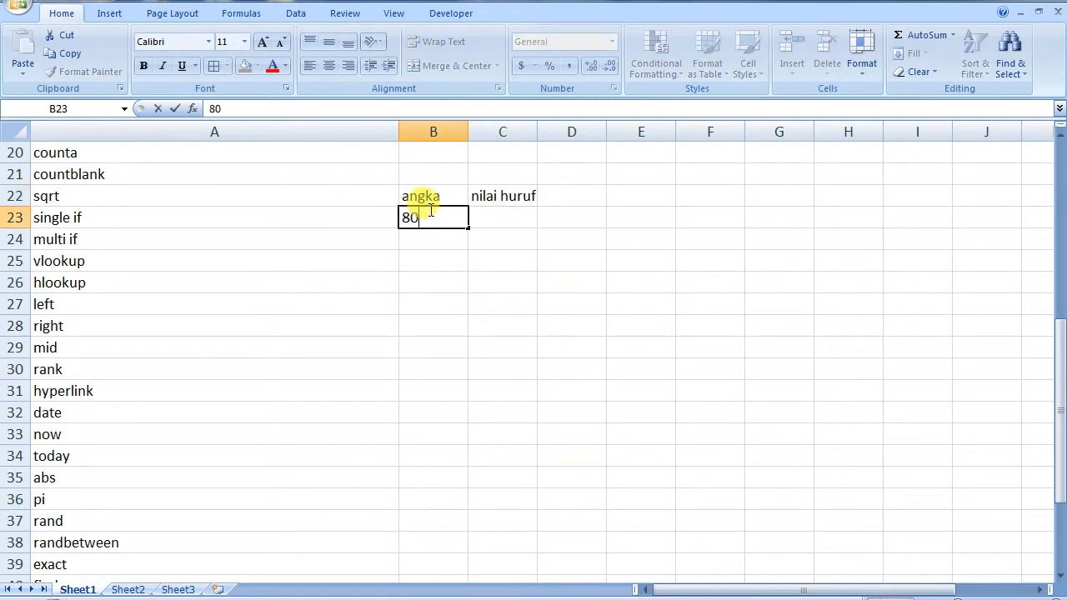
key("Return")
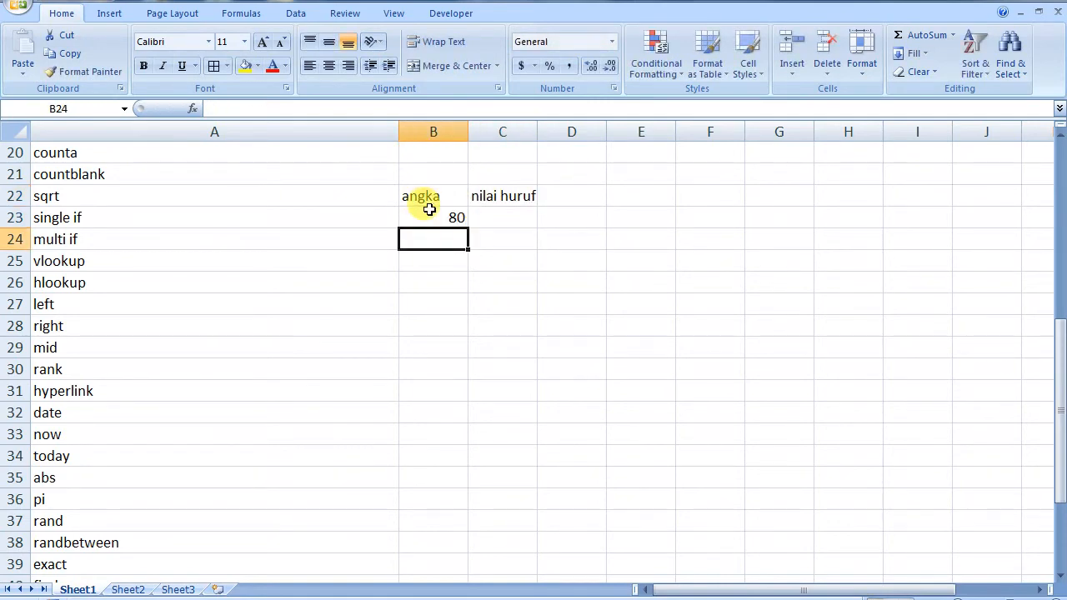
Replace C22's heading with lulus/tidak and add scores 60, 50, 100 in B24:B26
left_click(504, 194)
type("l")
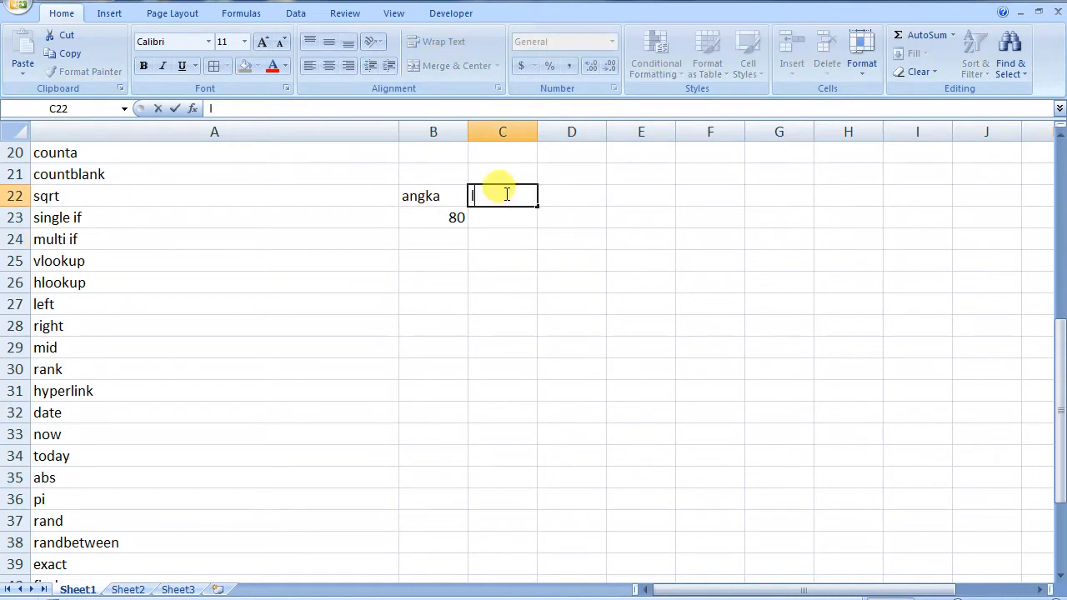
type("ulus/tidak")
left_click(454, 247)
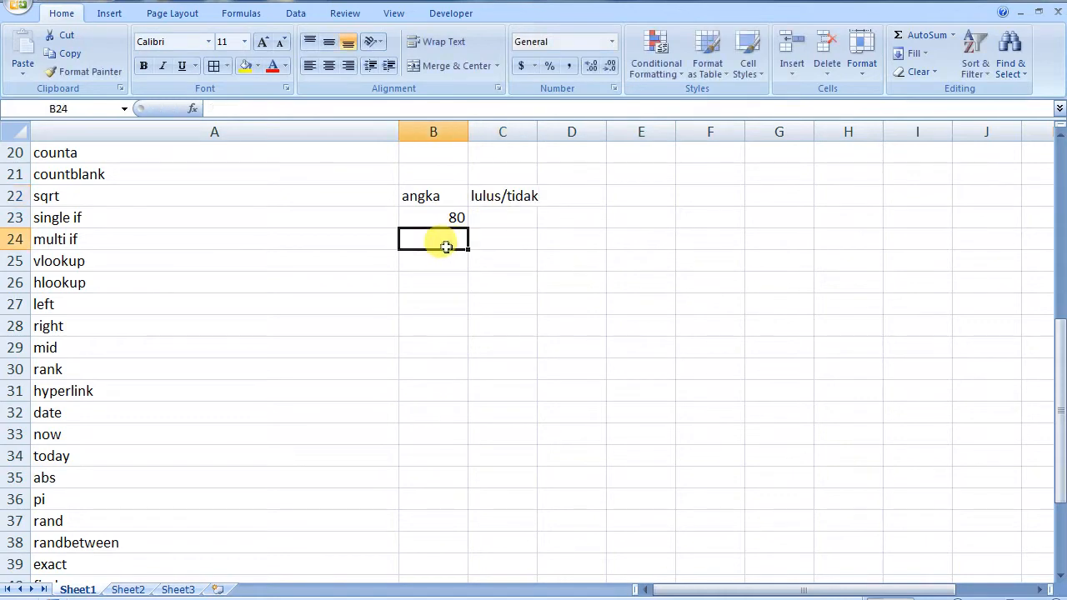
type("60")
key("Return")
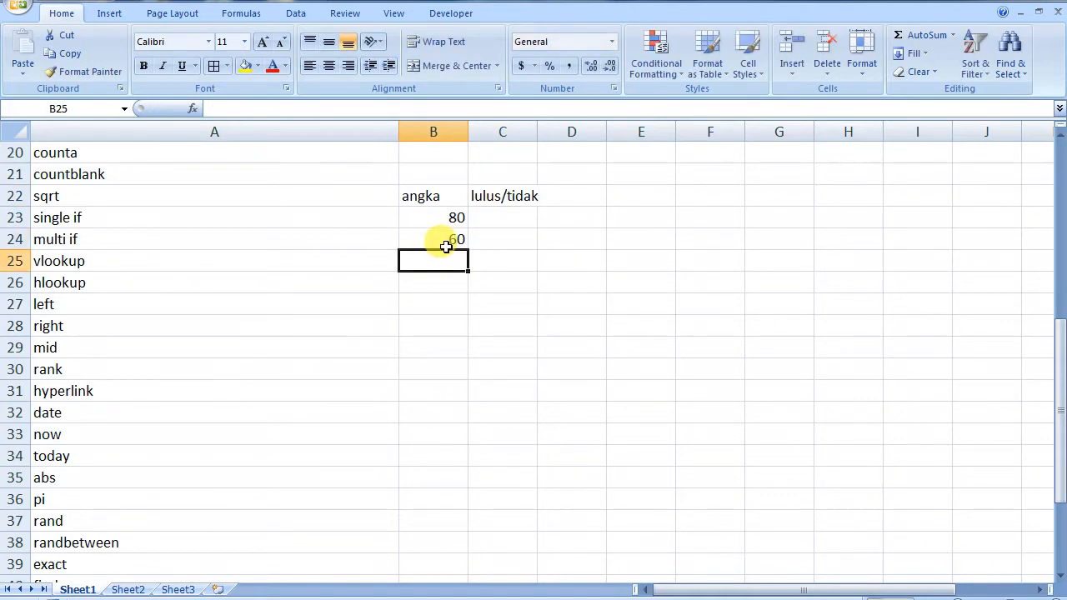
type("50")
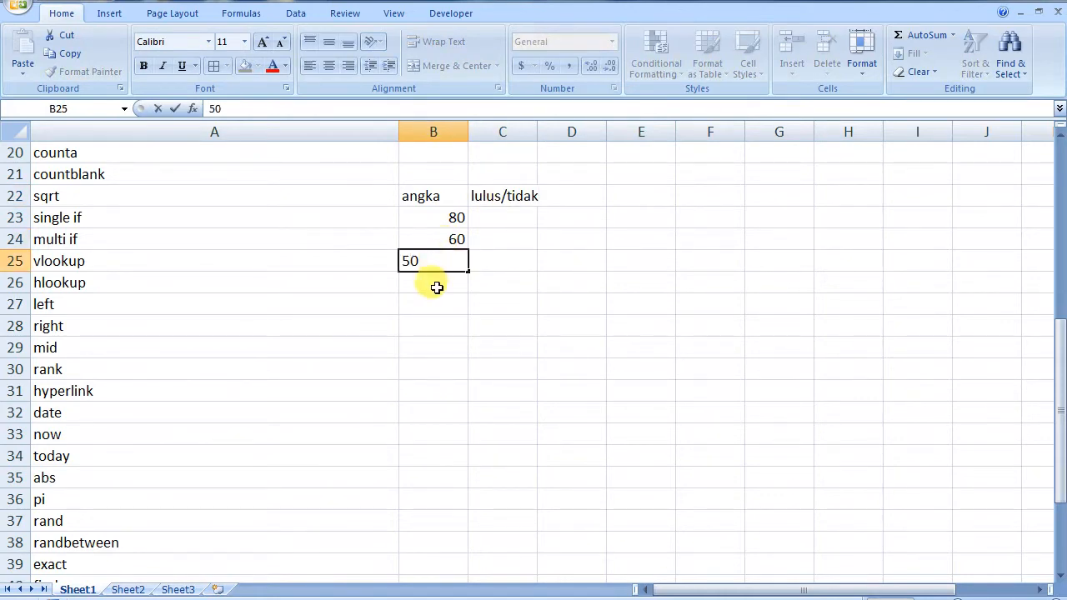
left_click(436, 287)
type("100")
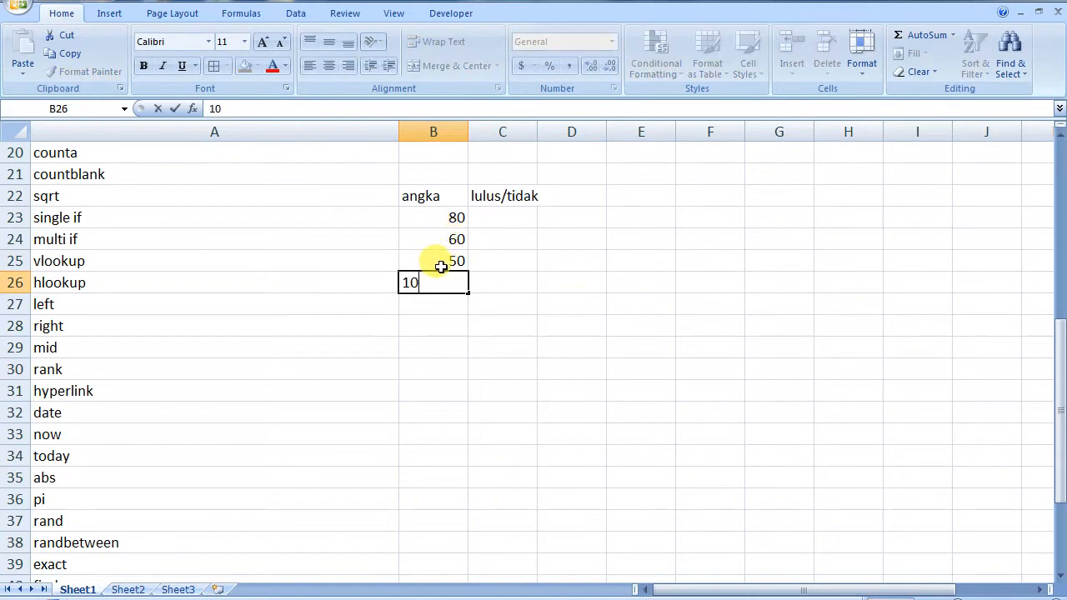
left_click(444, 302)
left_click(490, 218)
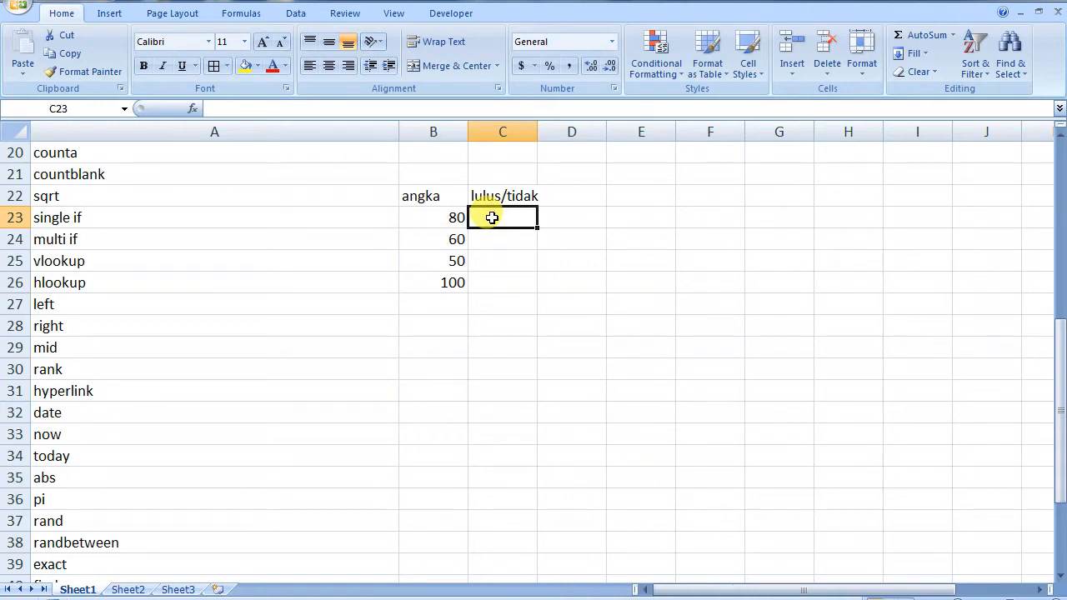
Enter =IF(B23>=70,"LULUS","TIDAK") in C23 so the score 80 shows LULUS
type("=")
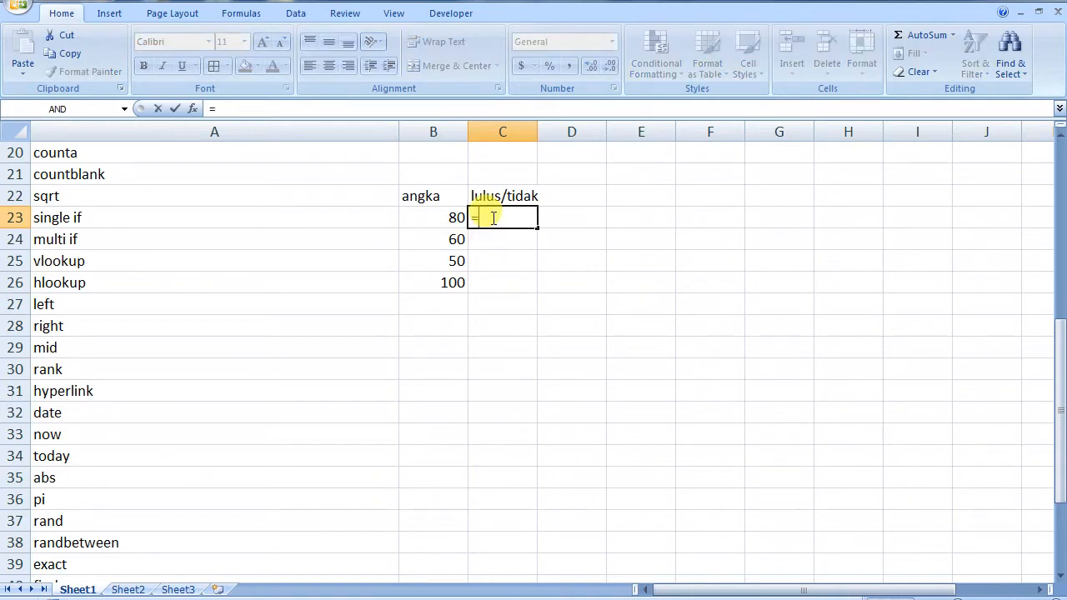
type("IF(")
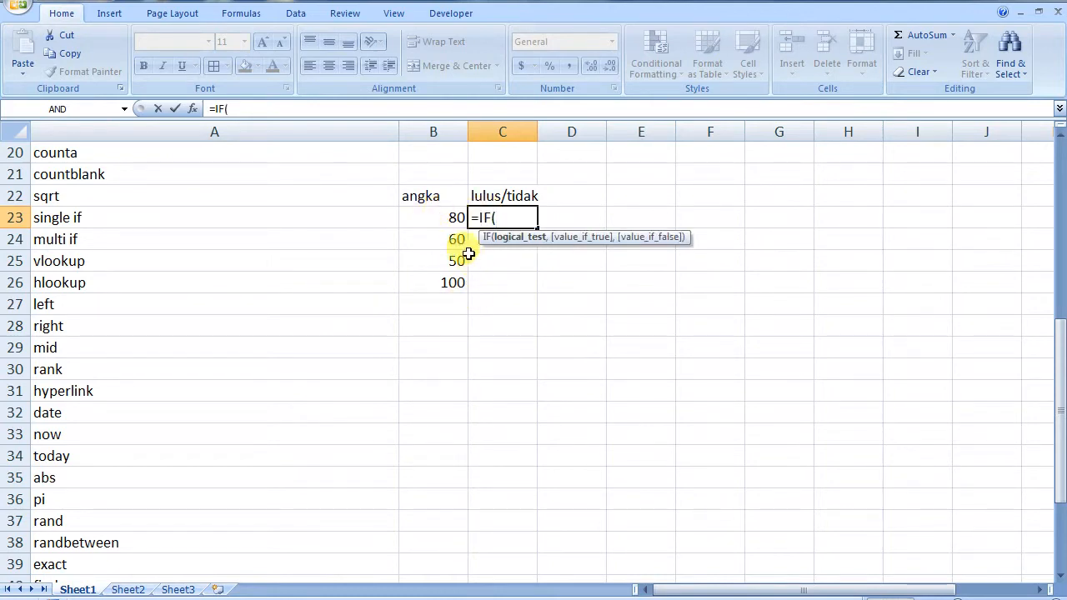
left_click(441, 218)
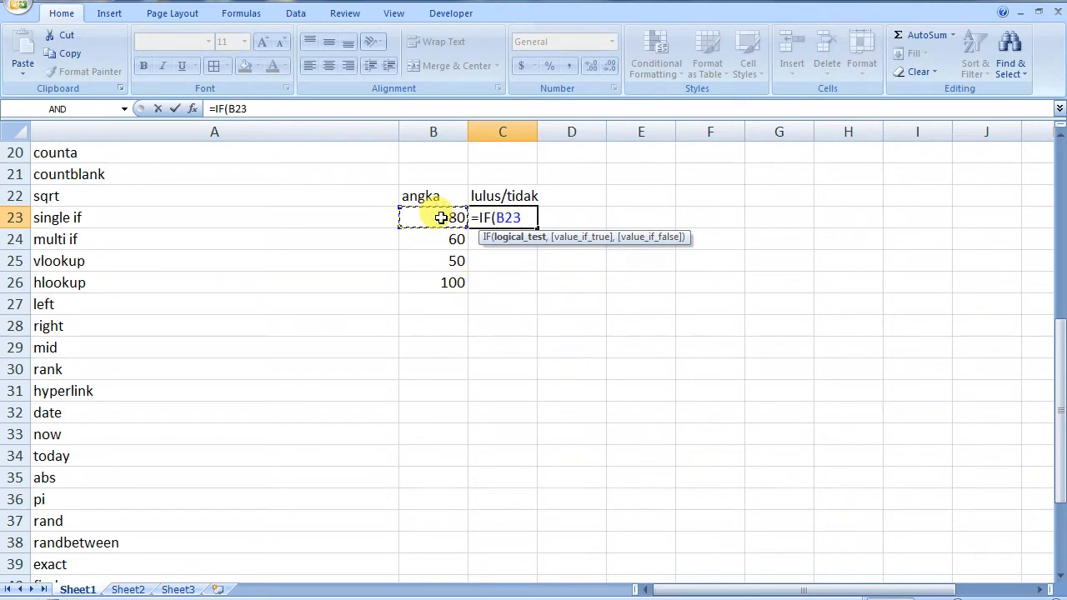
type("<")
key("BackSpace")
type(">=70")
type(",\"LU")
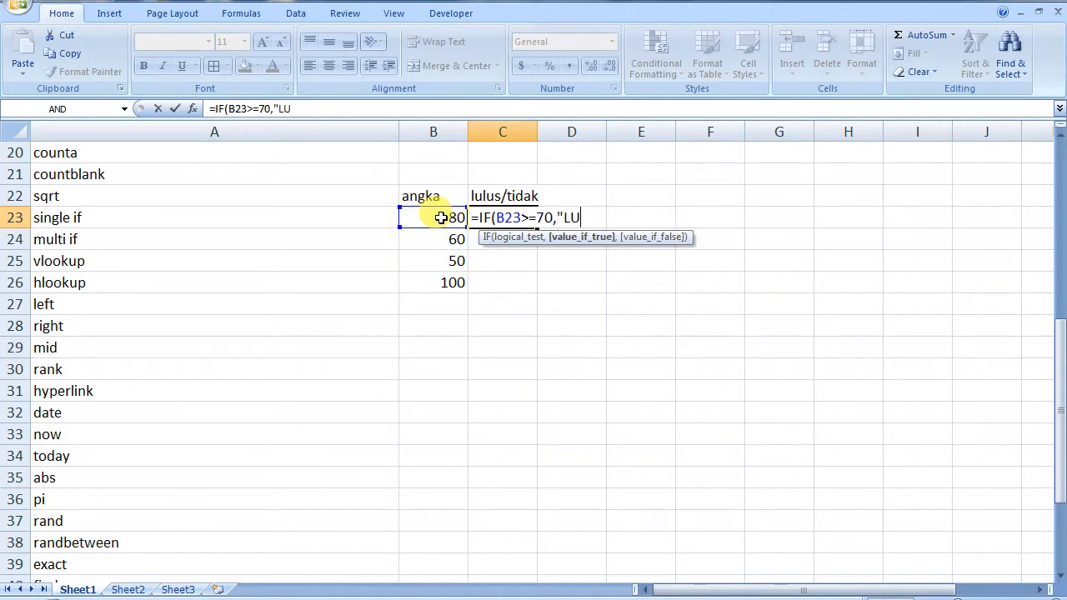
type("LUS\",")
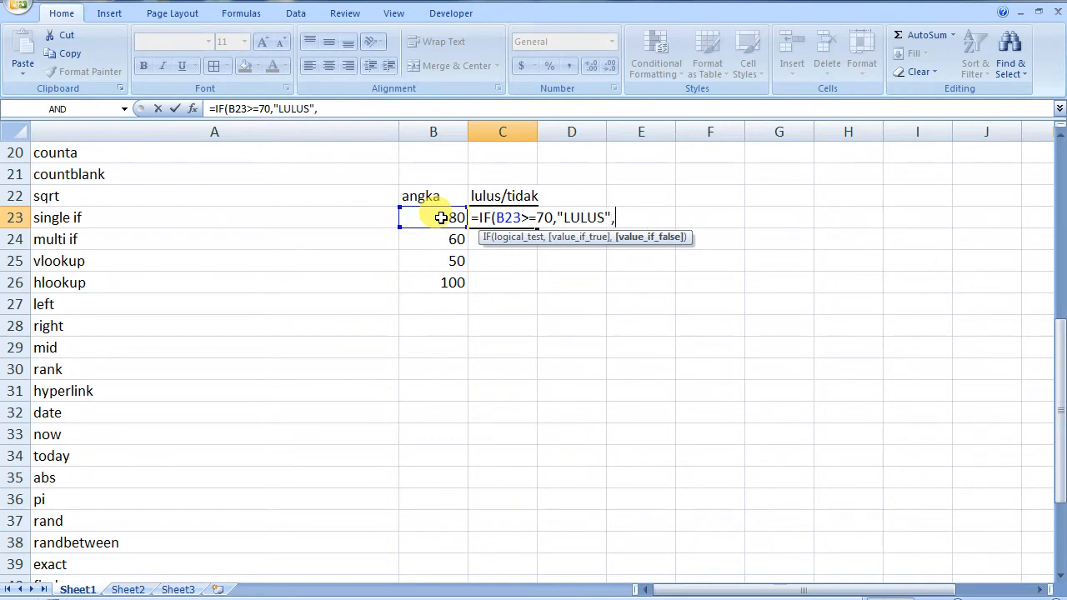
type("\"TIDAK\")")
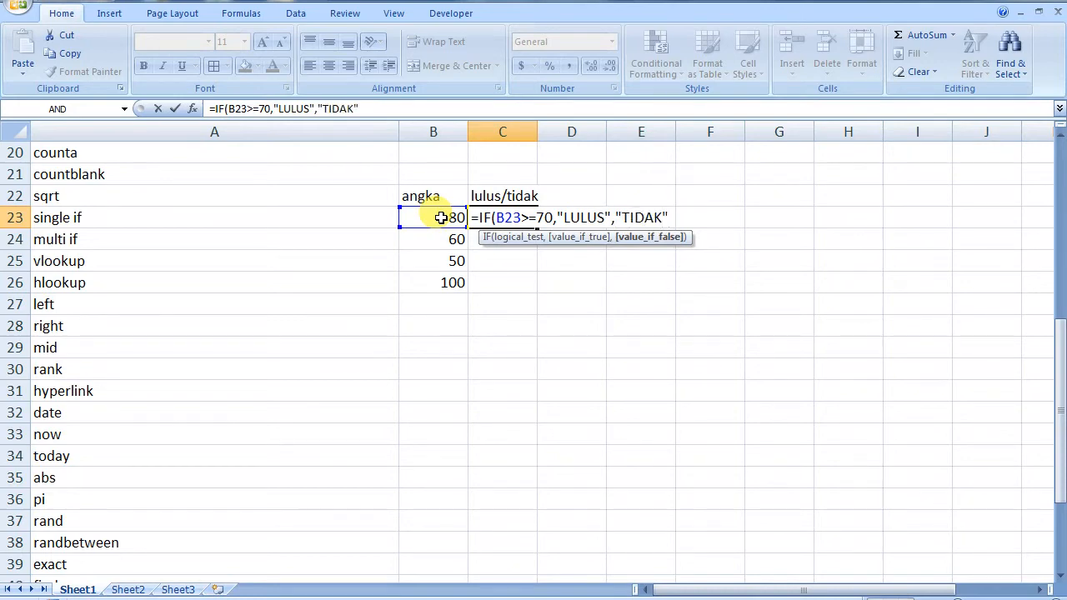
key("Return")
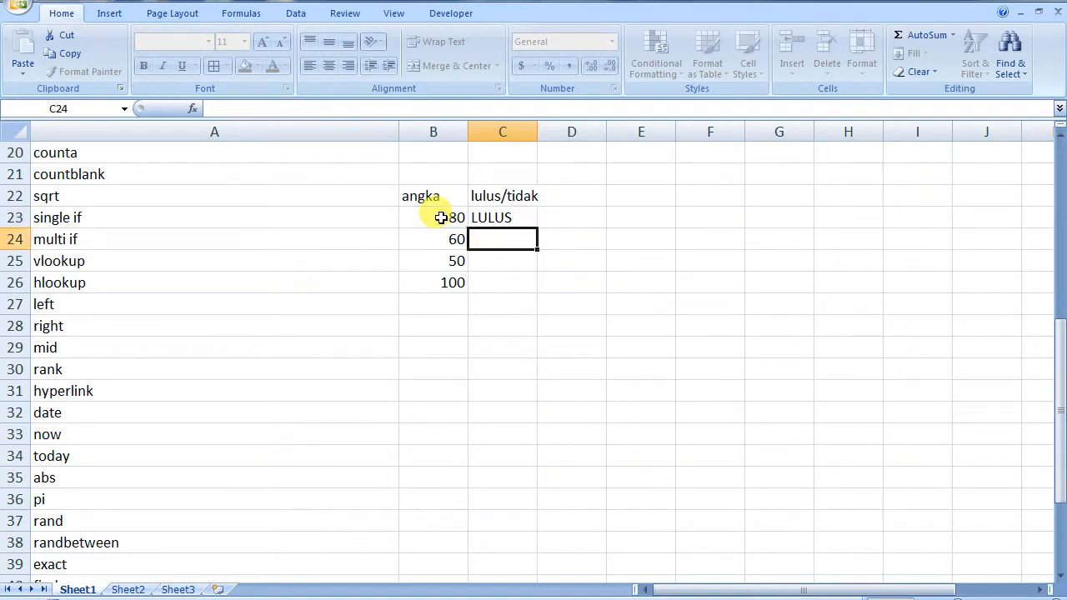
Fill C23's pass/fail formula down to C26 and inspect the copied formulas
left_click(517, 216)
left_click_drag(540, 227, 537, 287)
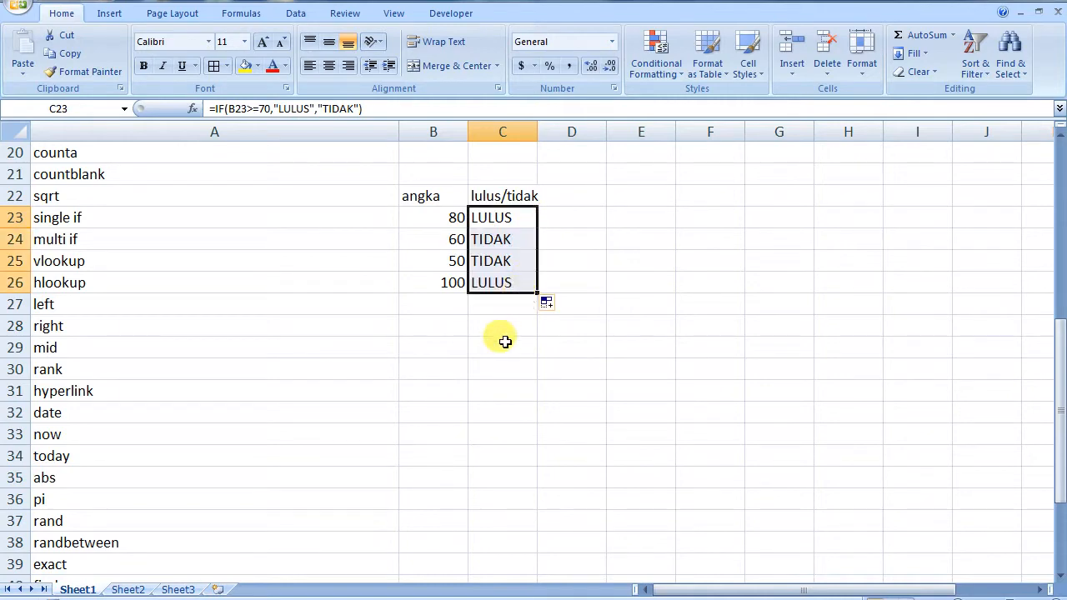
left_click(487, 239)
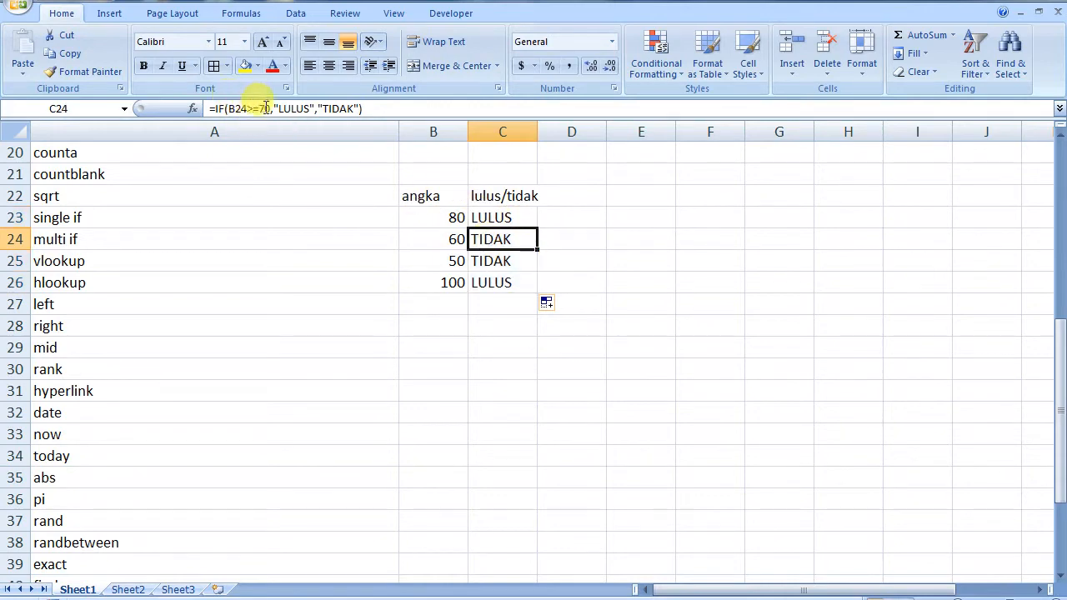
left_click(492, 216)
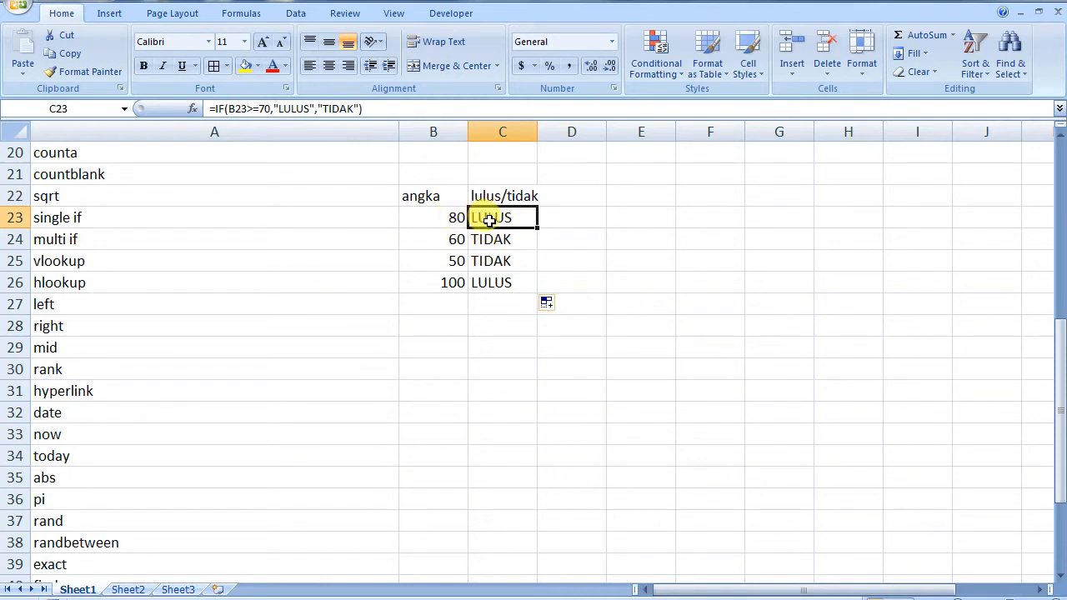
left_click(489, 308)
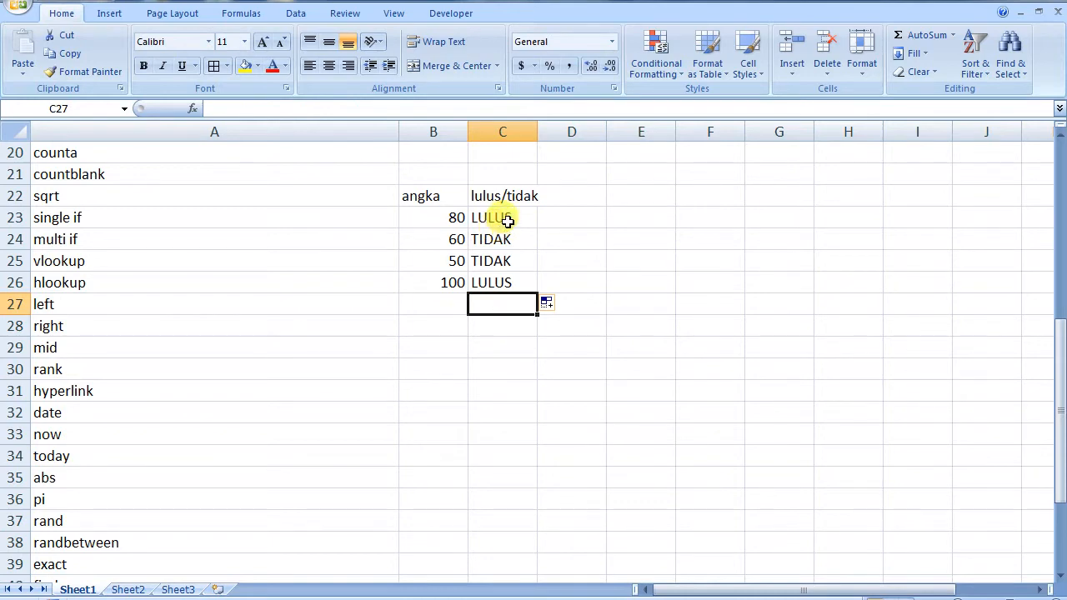
left_click(506, 218)
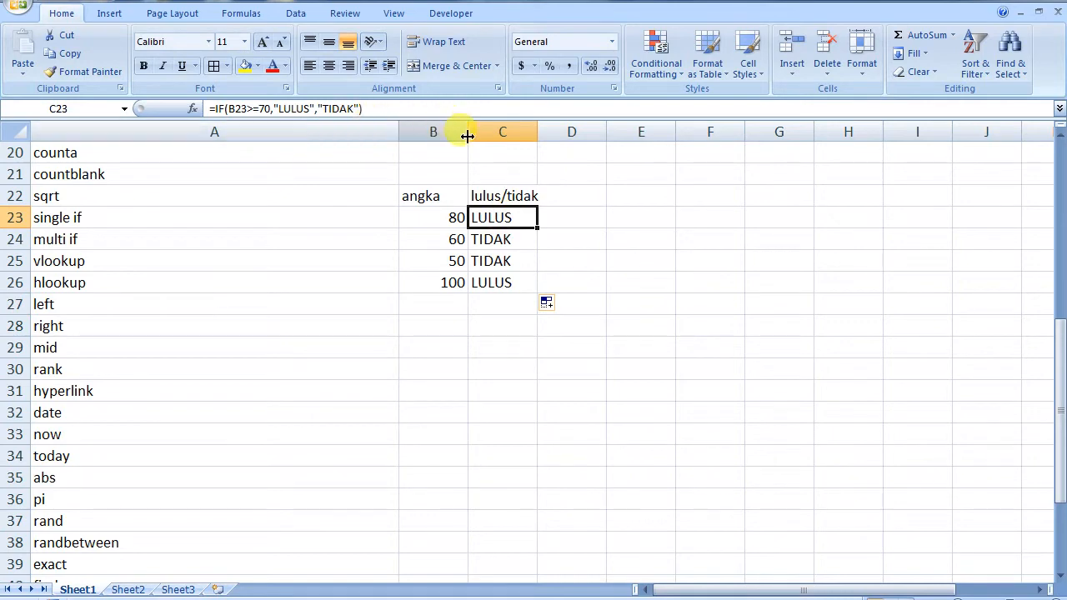
Move the lulus/tidak column to column D and add an absensi header in C22
left_click_drag(502, 200, 502, 280)
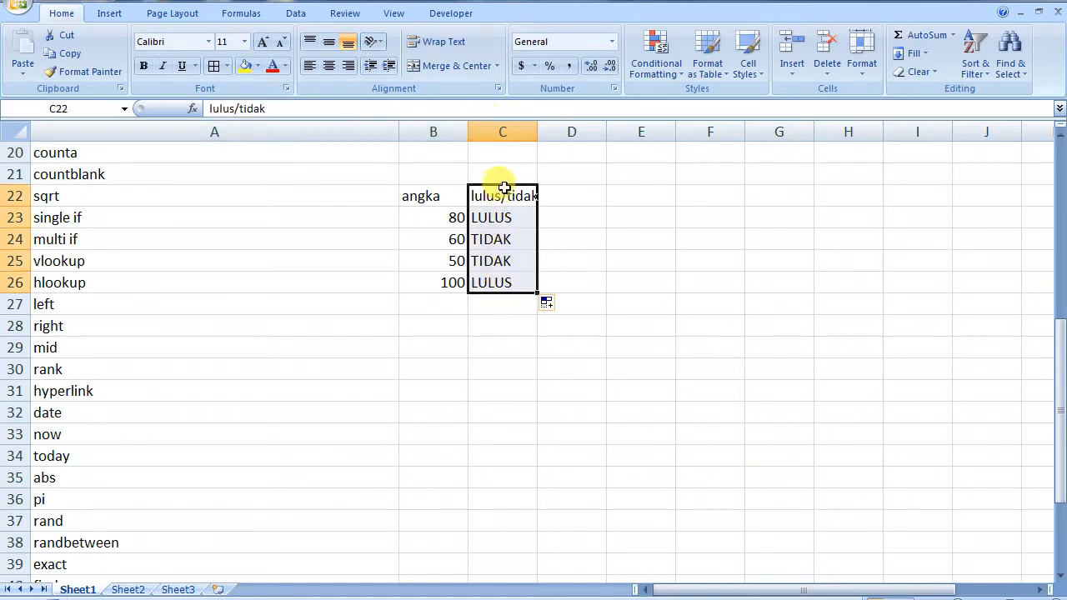
left_click_drag(500, 191, 534, 193)
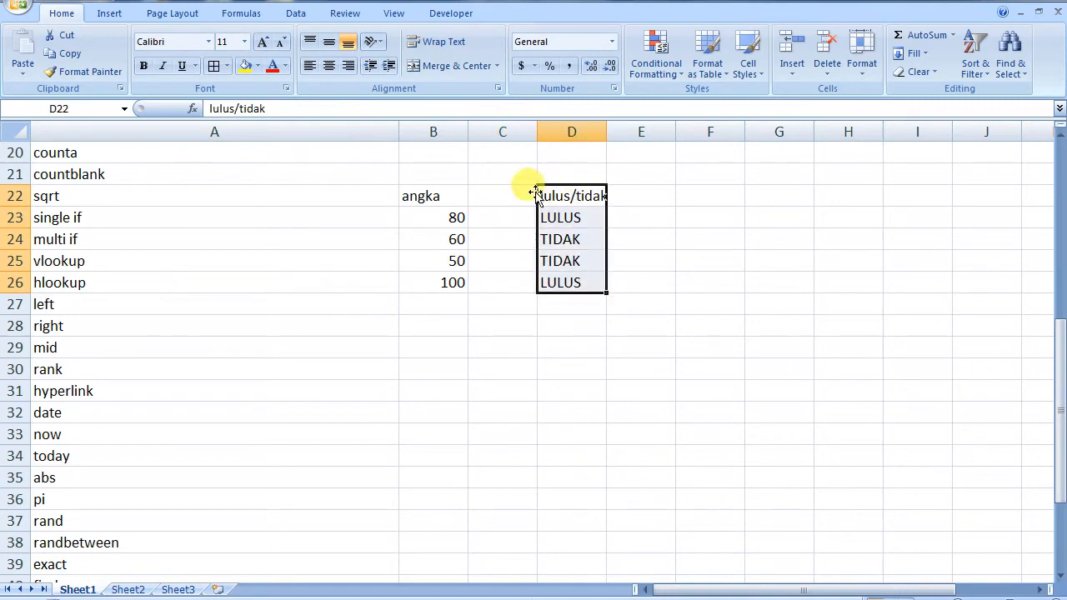
left_click(511, 196)
type("absensi")
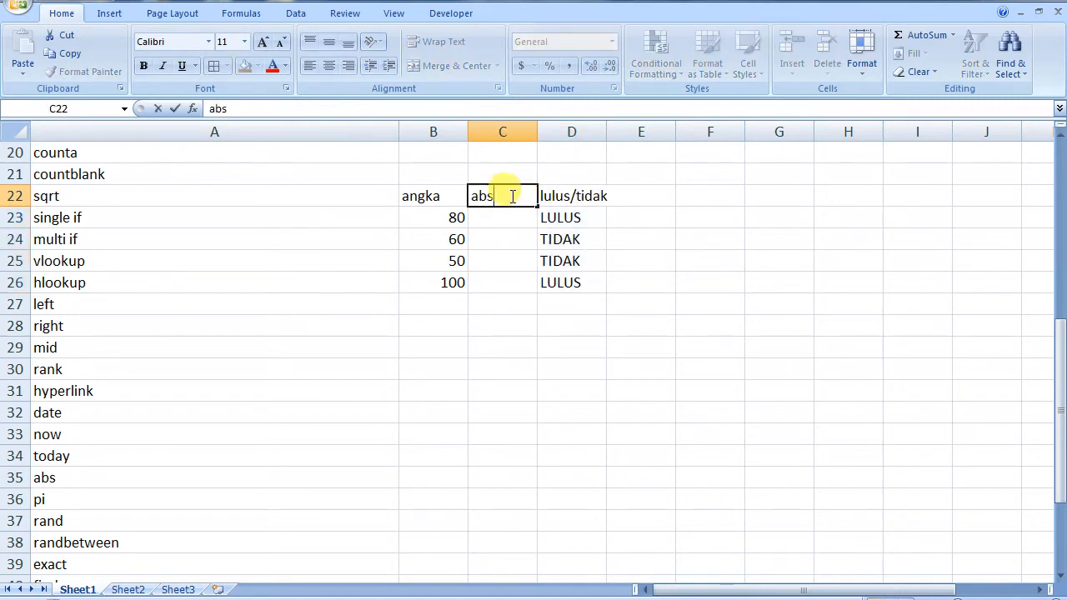
left_click(497, 220)
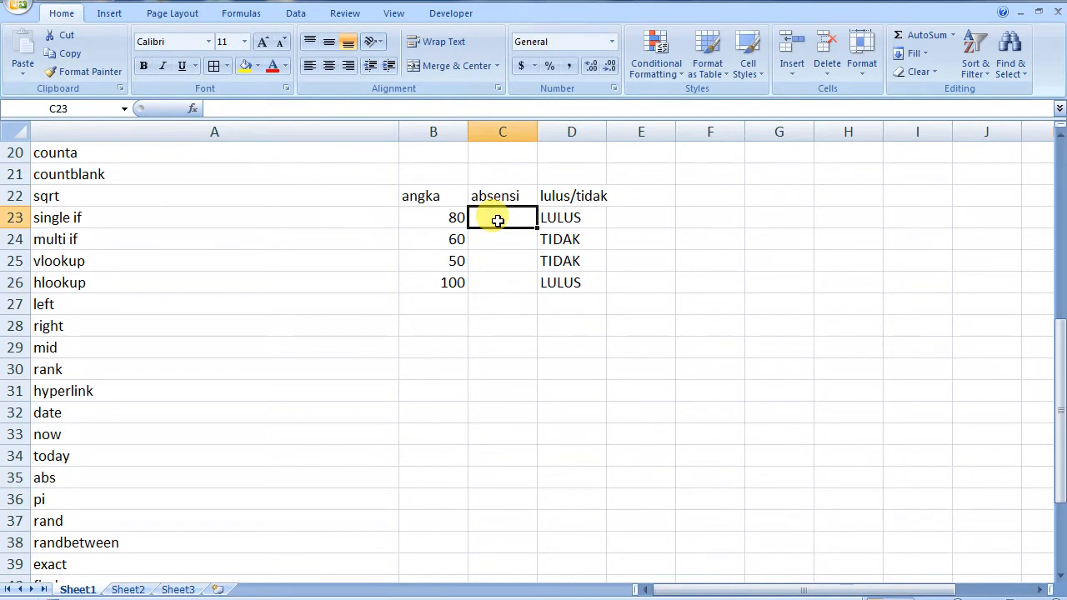
Enter attendance values 75, 100, 80, 20 in C23:C26
type("75")
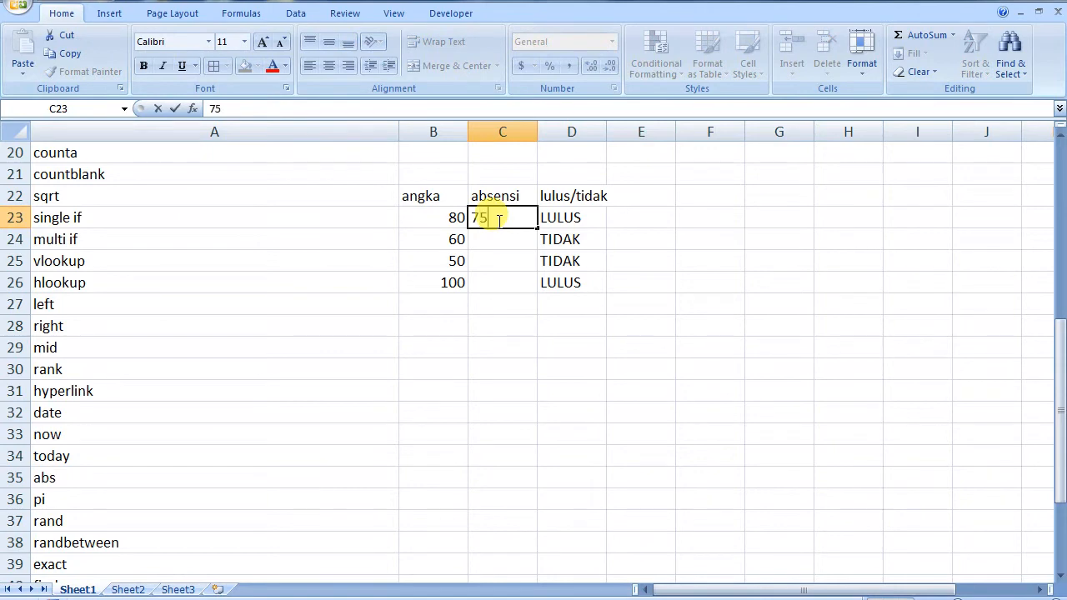
key("Return")
type("60")
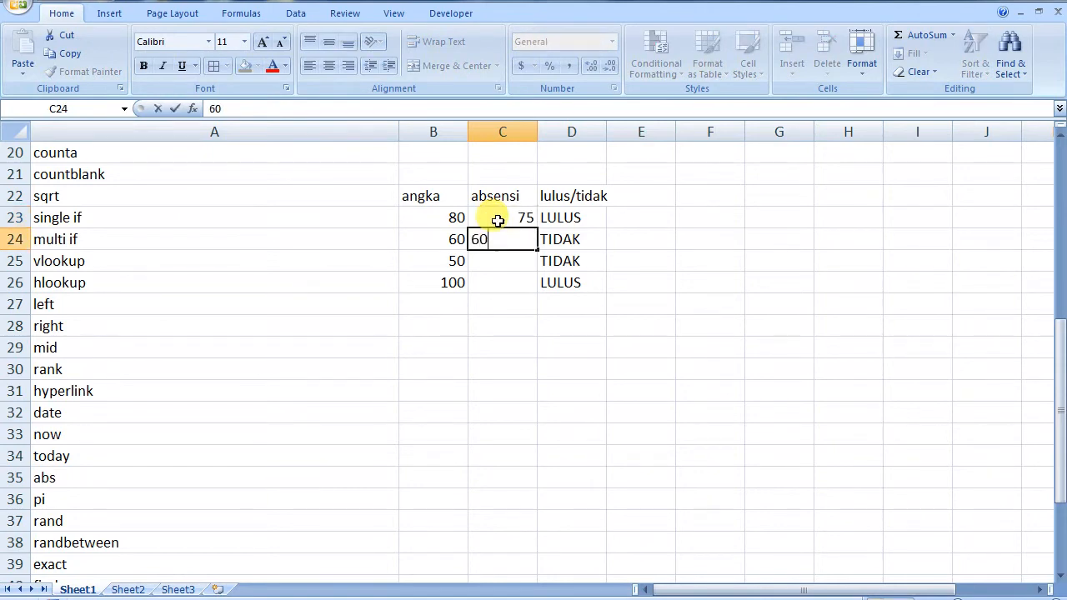
key("BackSpace")
key("BackSpace")
type("100")
key("Return")
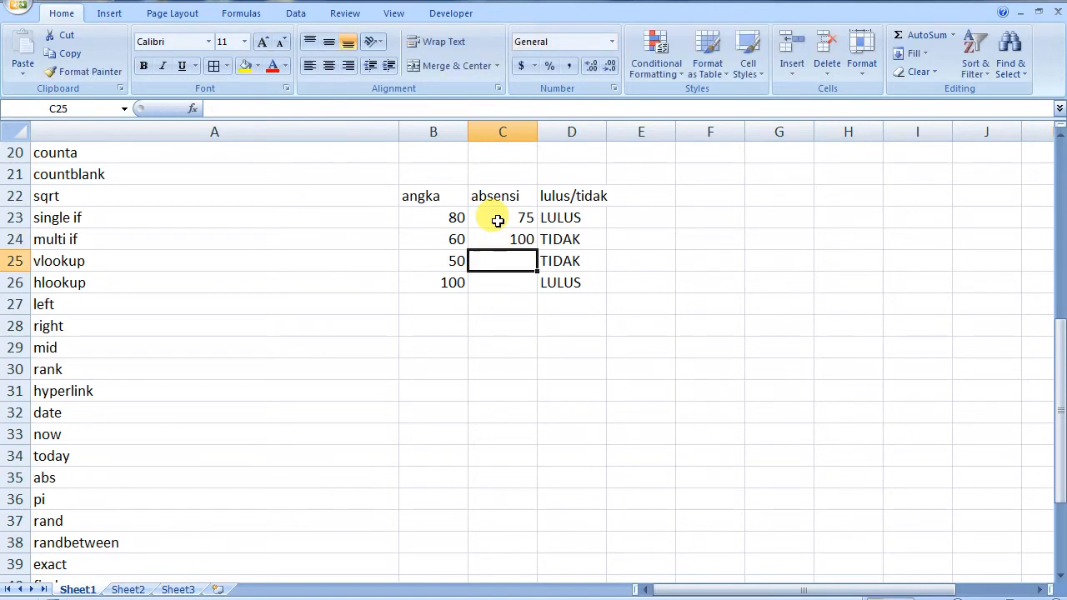
type("80")
key("Return")
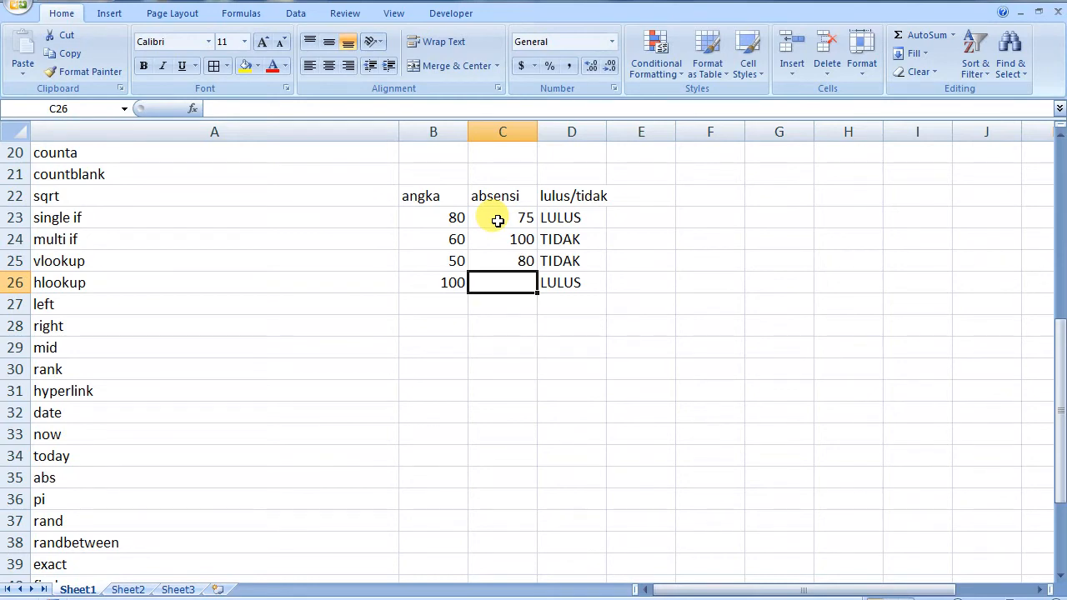
type("20")
left_click(505, 325)
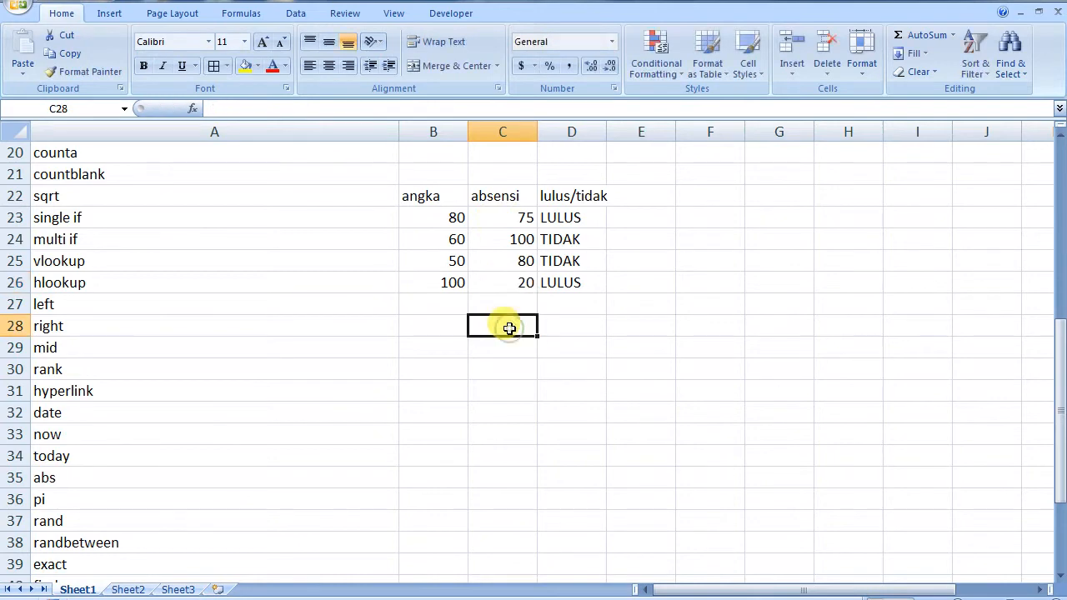
Clear the copied results from D24:D26, keeping only D23's formula
left_click(590, 218)
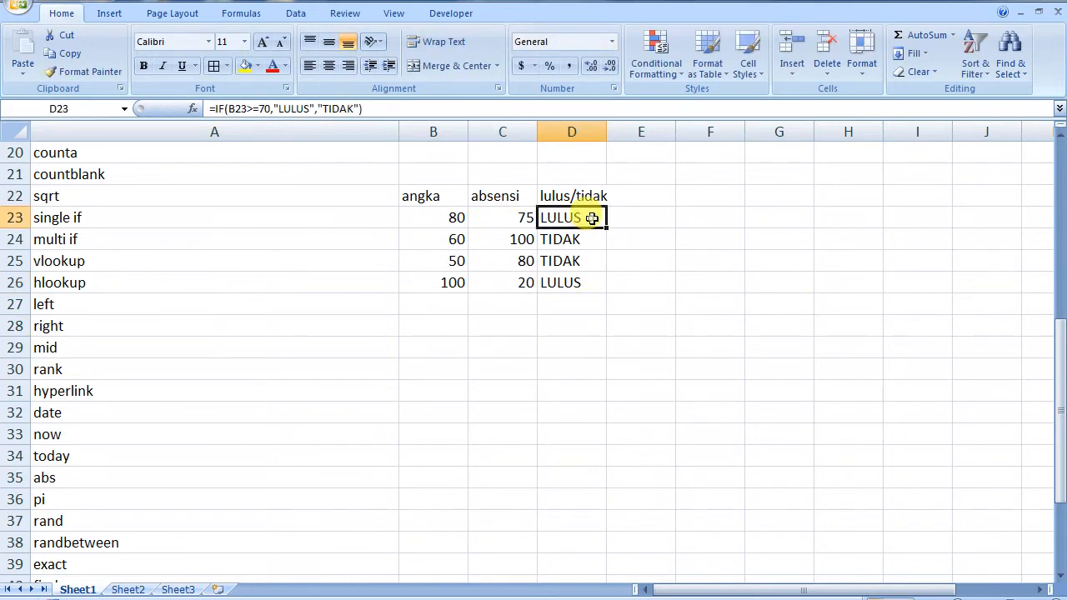
left_click(582, 239)
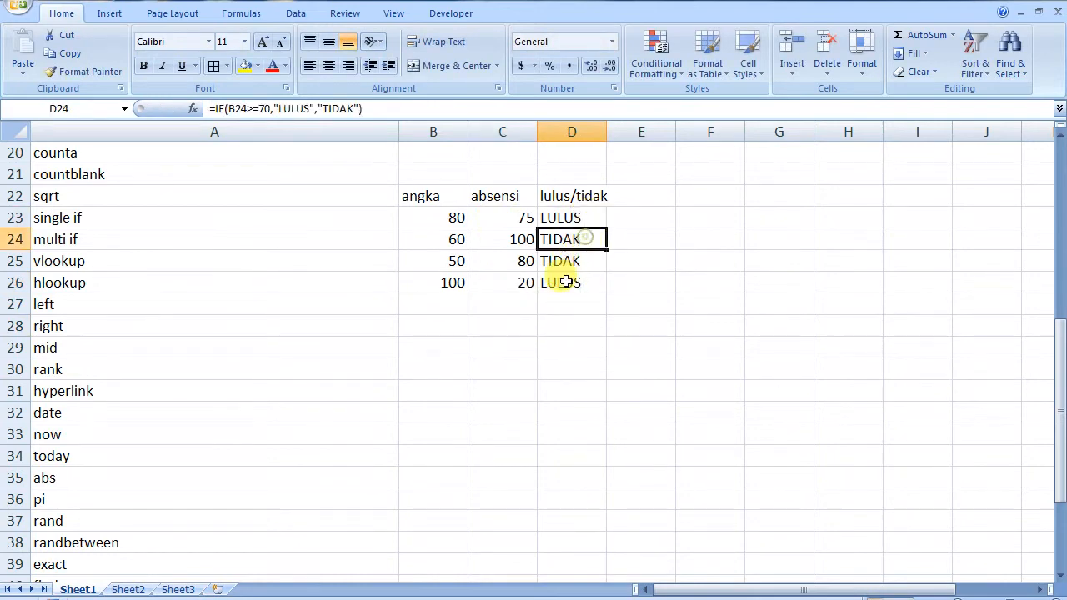
left_click(564, 284, "shift")
key("Delete")
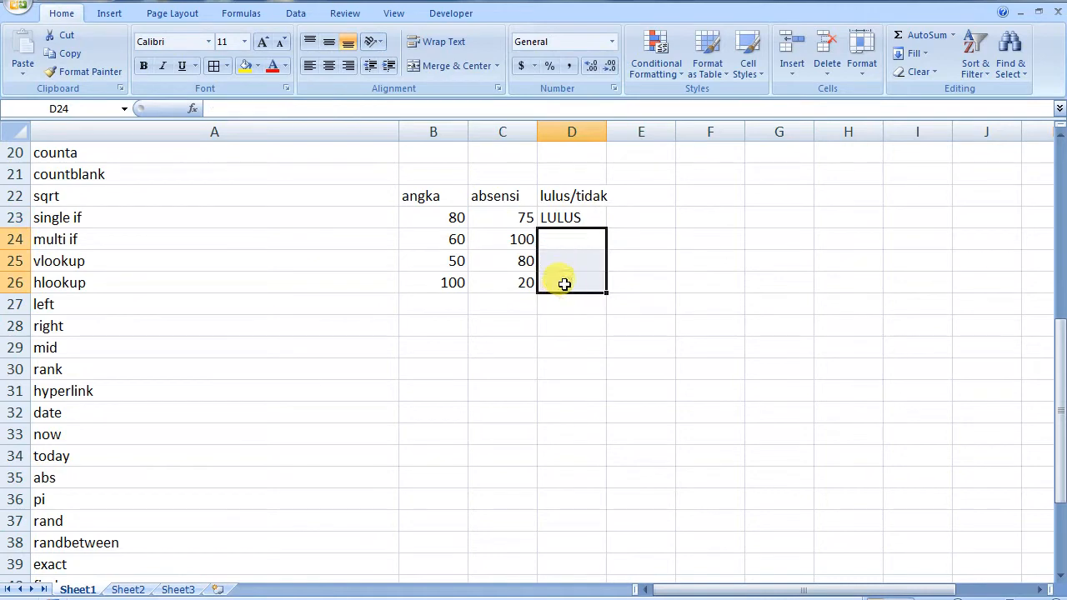
Nest IF(C23>=75 into D23's formula in place of the LULUS argument, accepting Excel's correction
double_click(577, 219)
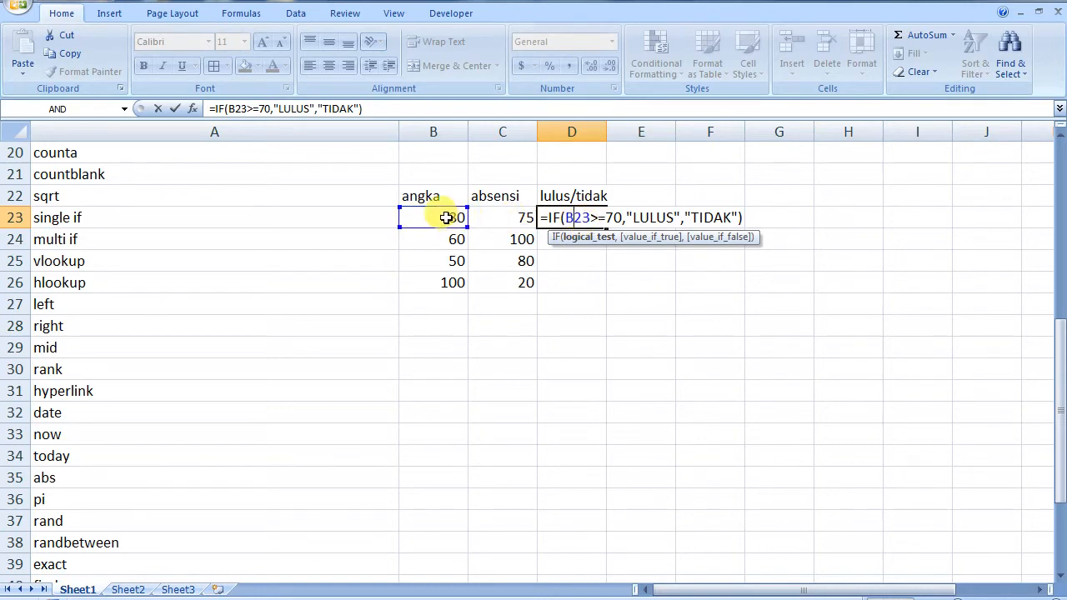
left_click(633, 219)
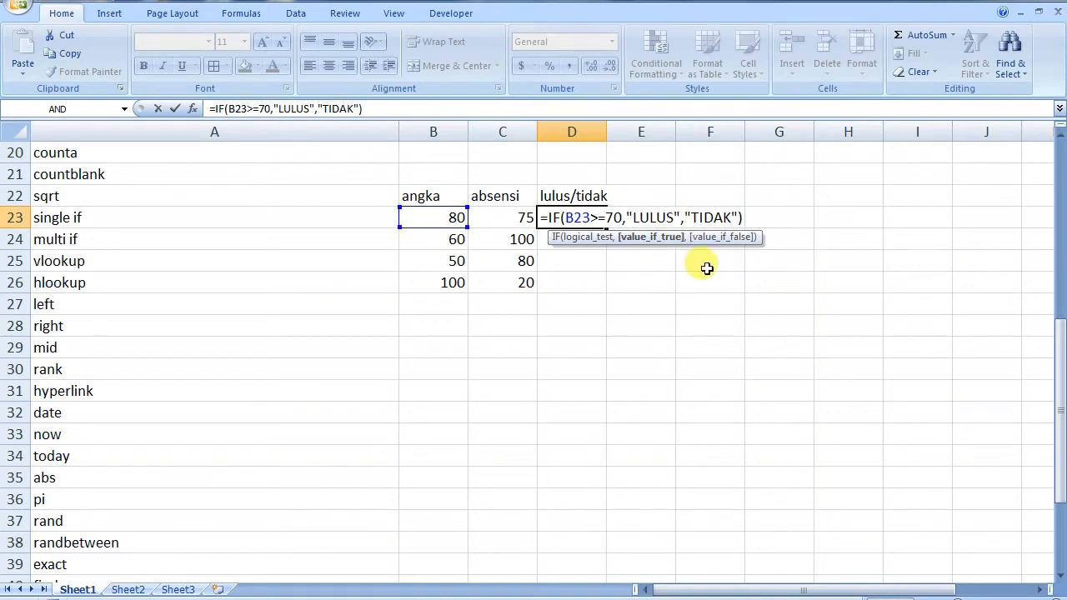
key("shift+Left")
key("shift+Left")
key("shift+Left")
key("shift+Left")
key("shift+Left")
key("shift+Left")
key("shift+Left")
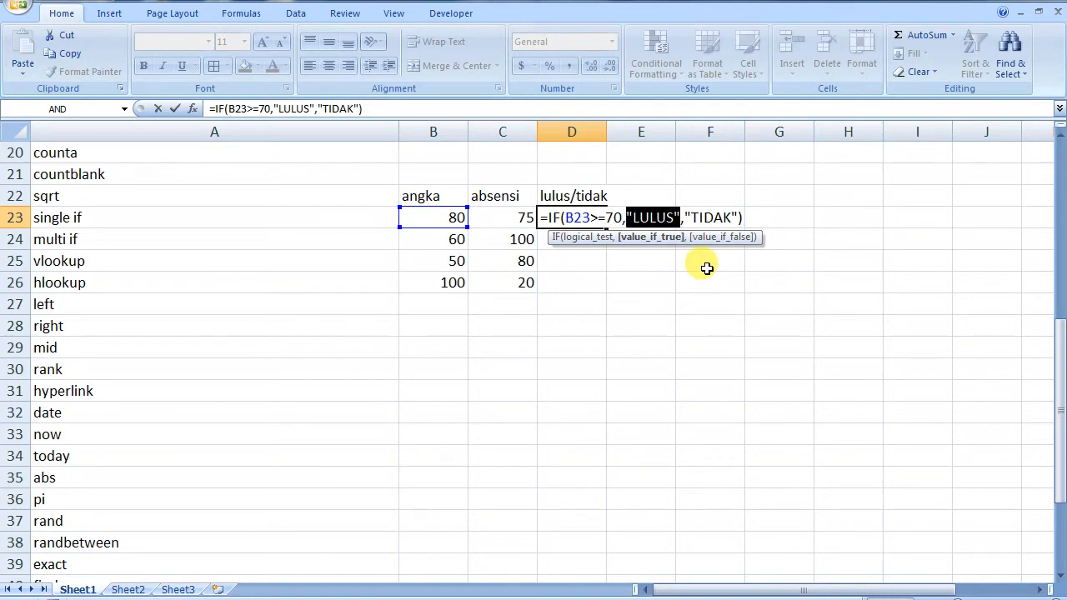
type("IF(")
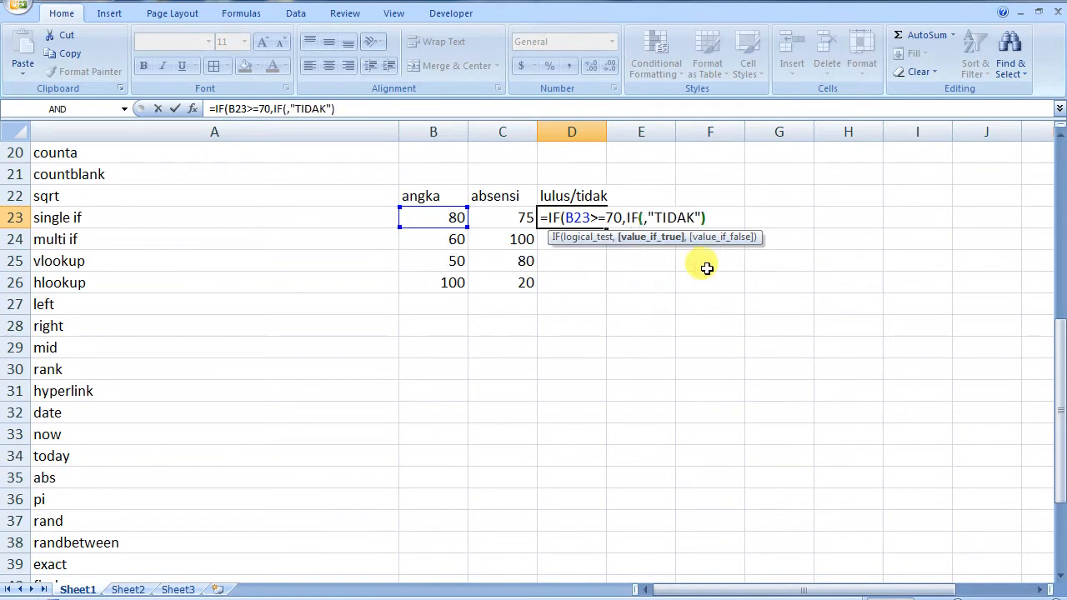
left_click(507, 219)
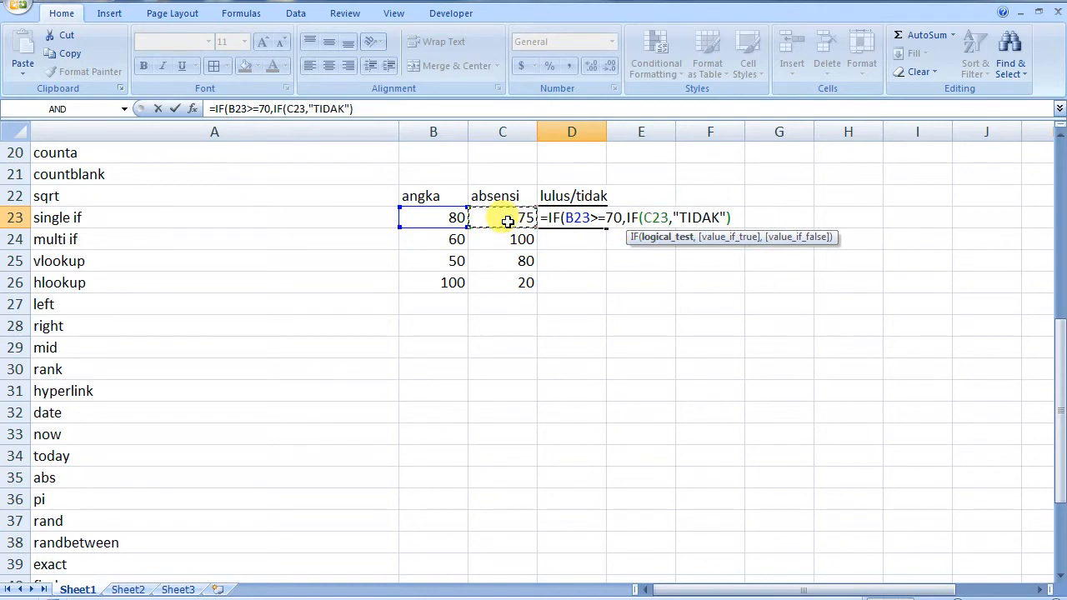
type(">")
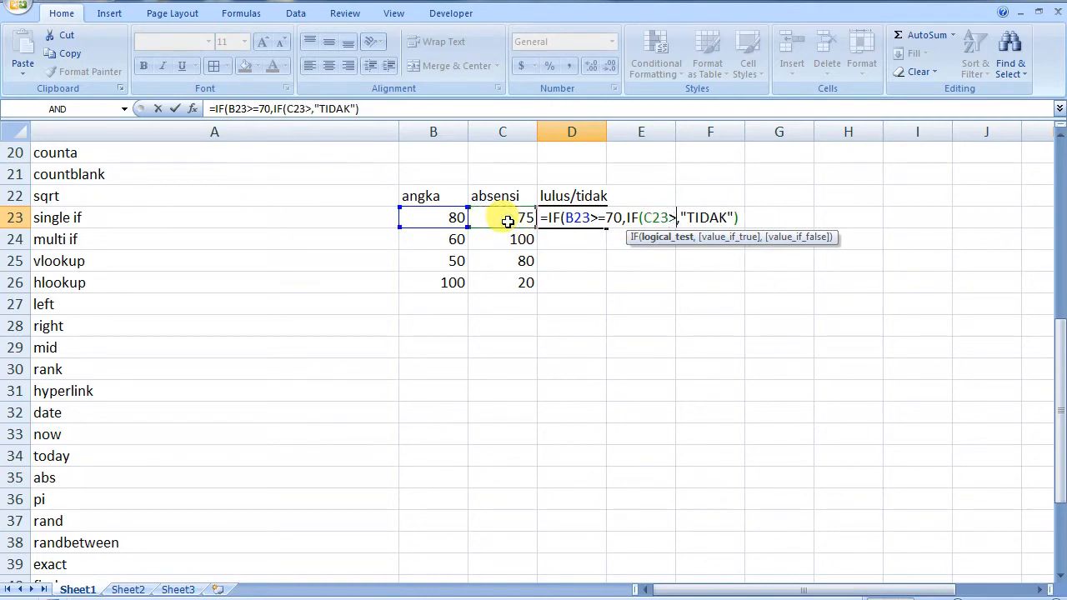
type("=75")
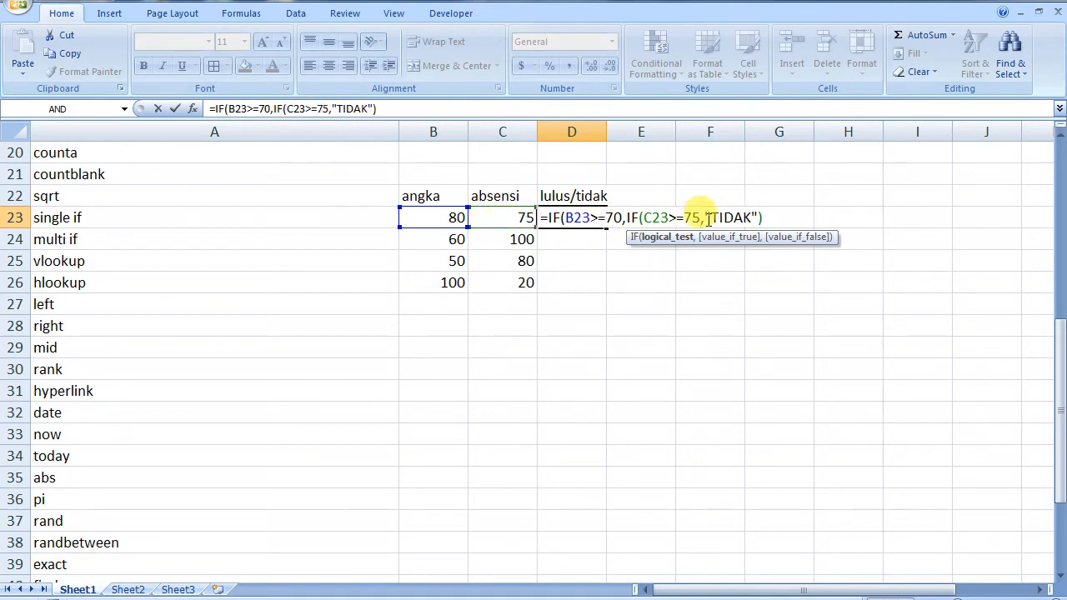
type(".")
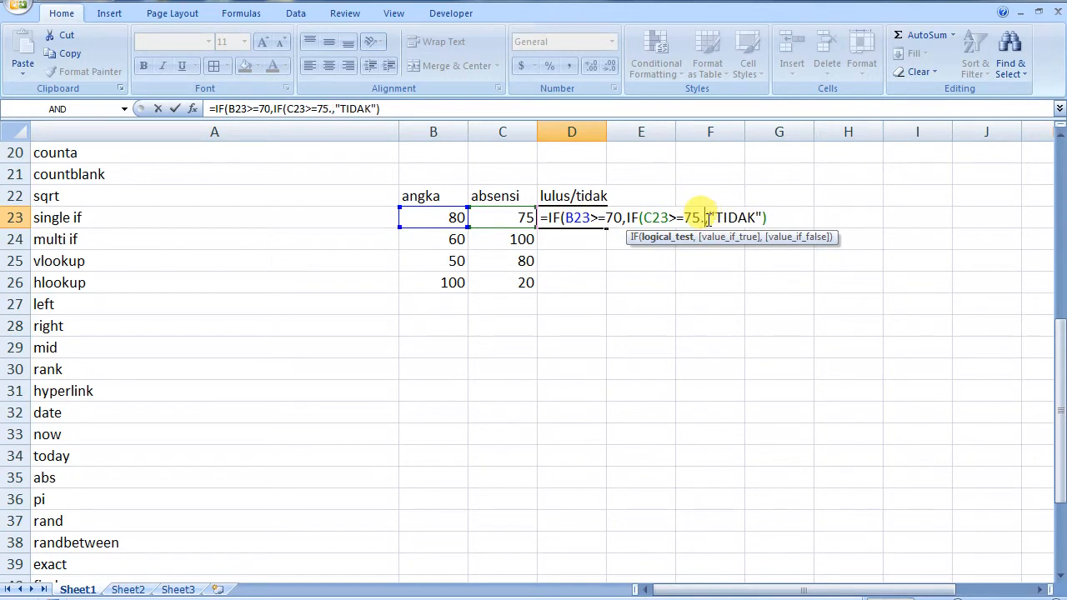
key("BackSpace")
key("Return")
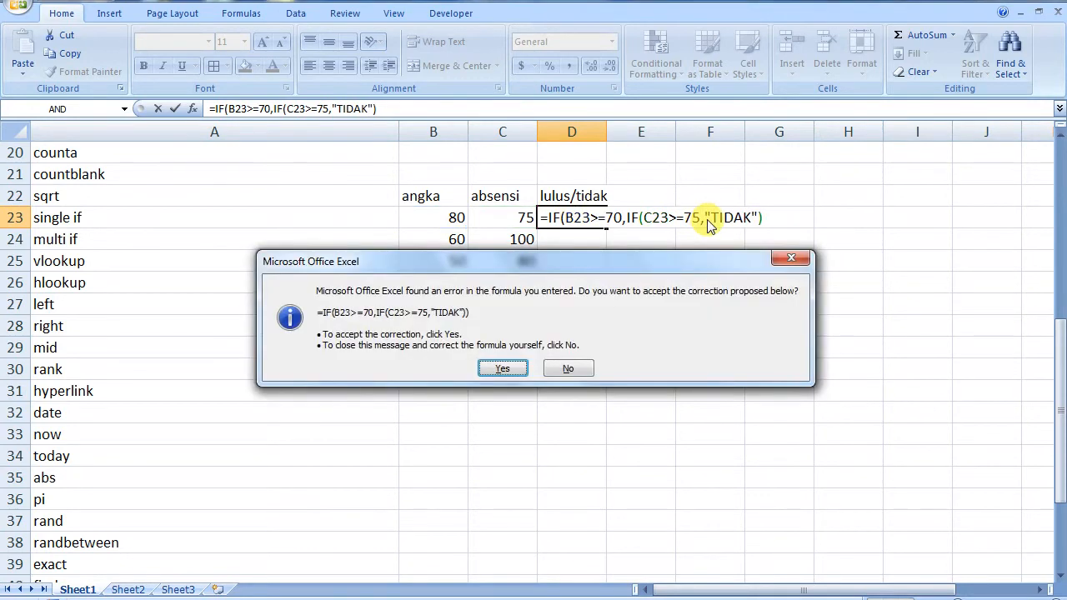
left_click(500, 368)
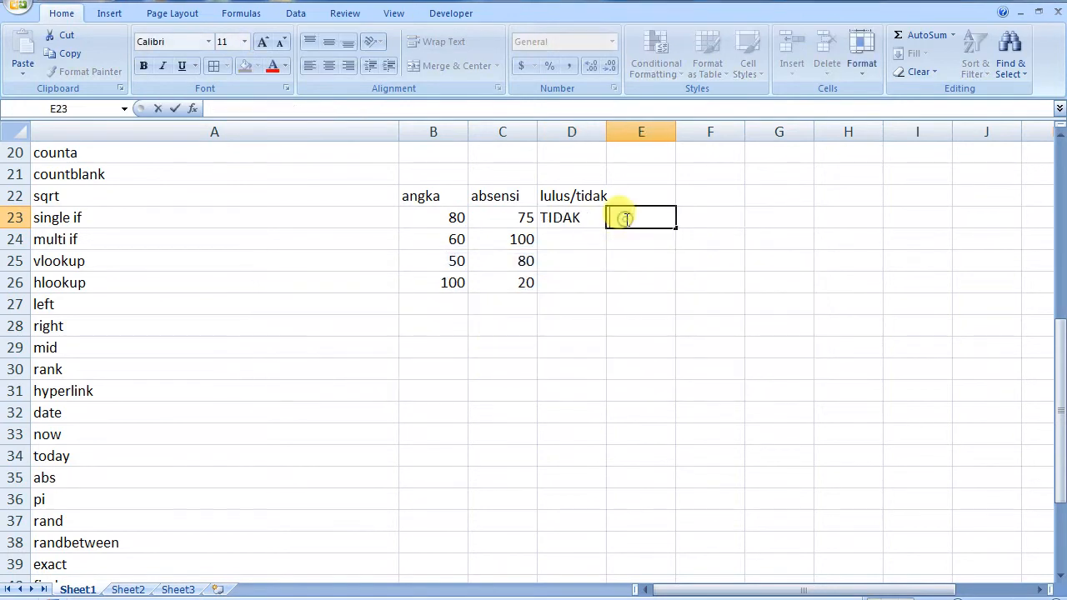
Give D23's inner IF the results "LULUS","TIDAK", accepting Excel's correction
double_click(580, 217)
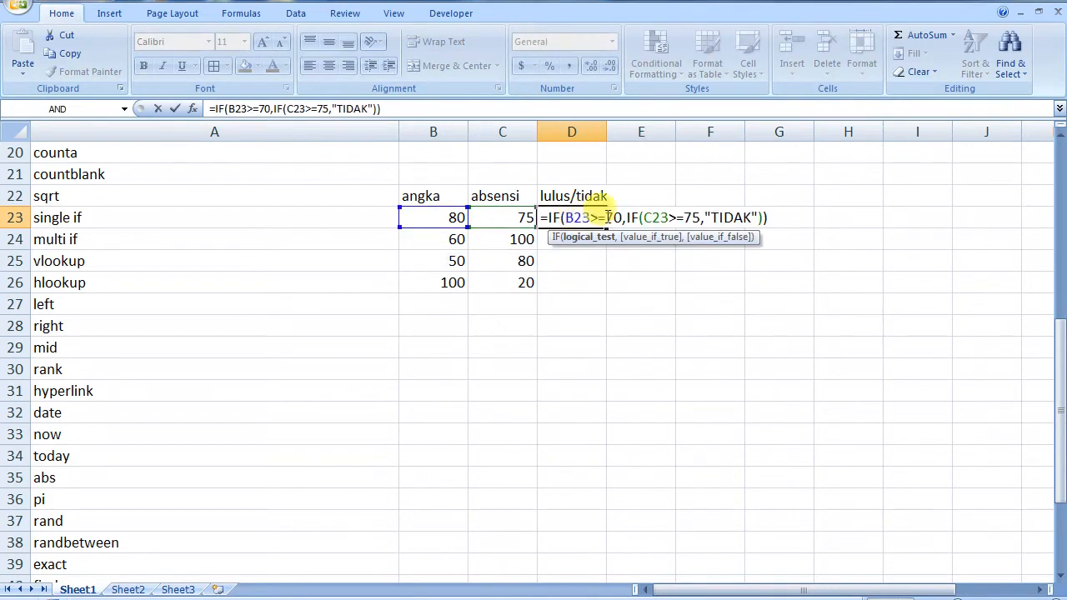
left_click(722, 217)
key("Left")
key("Left")
key("shift+Right")
key("shift+Right")
key("shift+Right")
key("shift+Right")
key("shift+Right")
key("shift+Right")
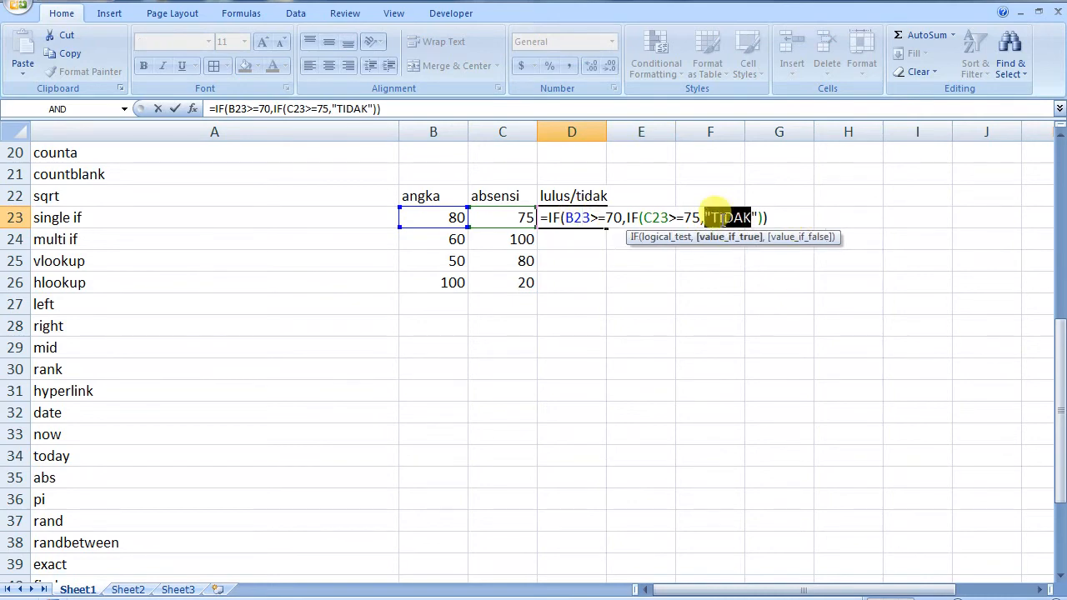
key("Right")
key("shift+Left")
key("shift+Left")
key("shift+Left")
key("shift+Left")
key("shift+Left")
type("LULUS")
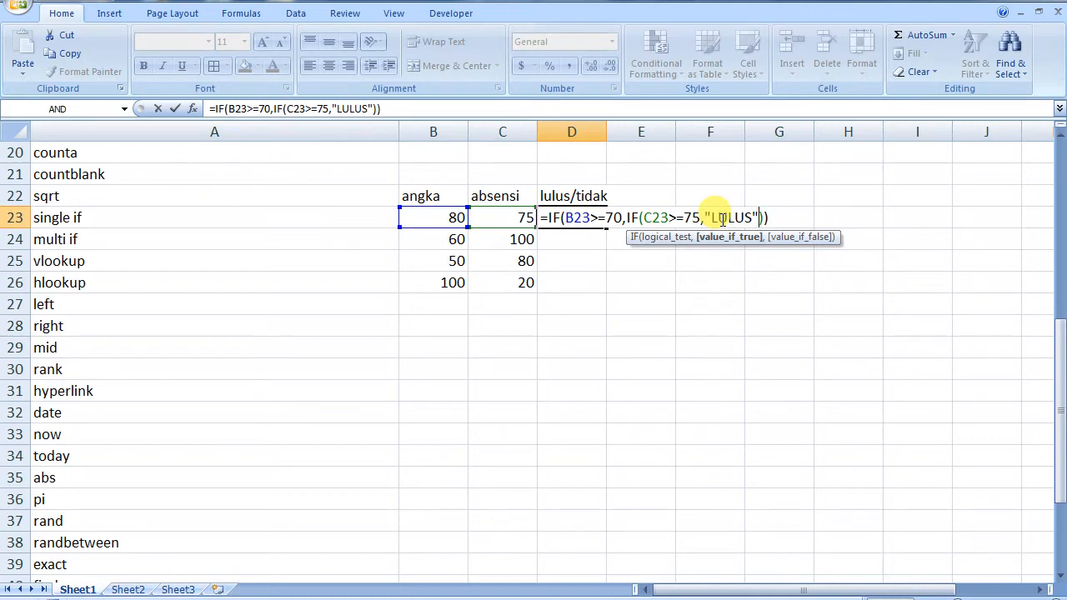
type(",")
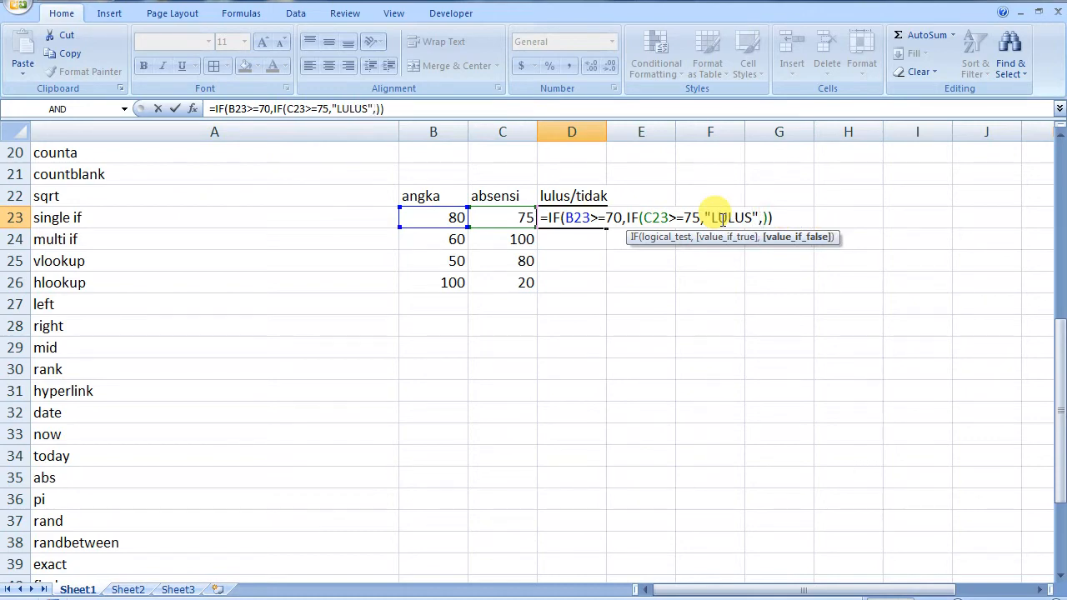
type("\"TIDAK")
key("Return")
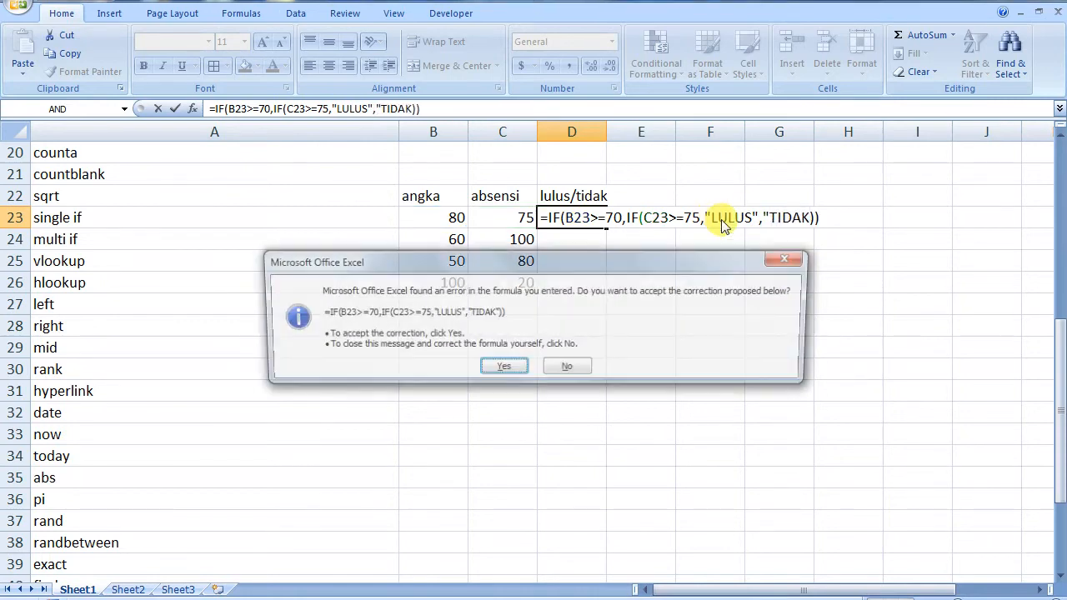
left_click(501, 368)
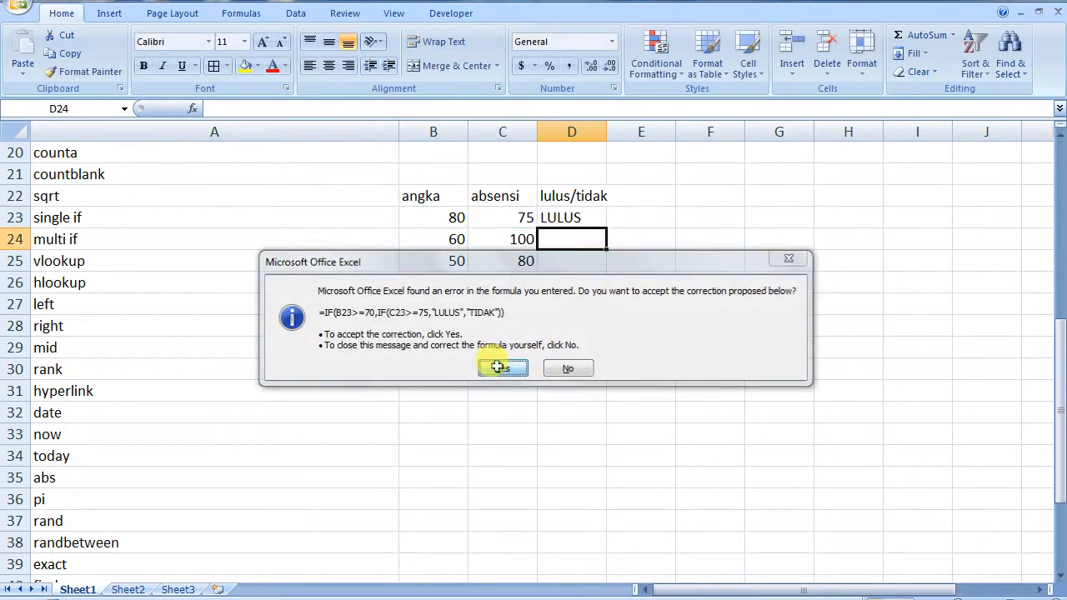
double_click(574, 214)
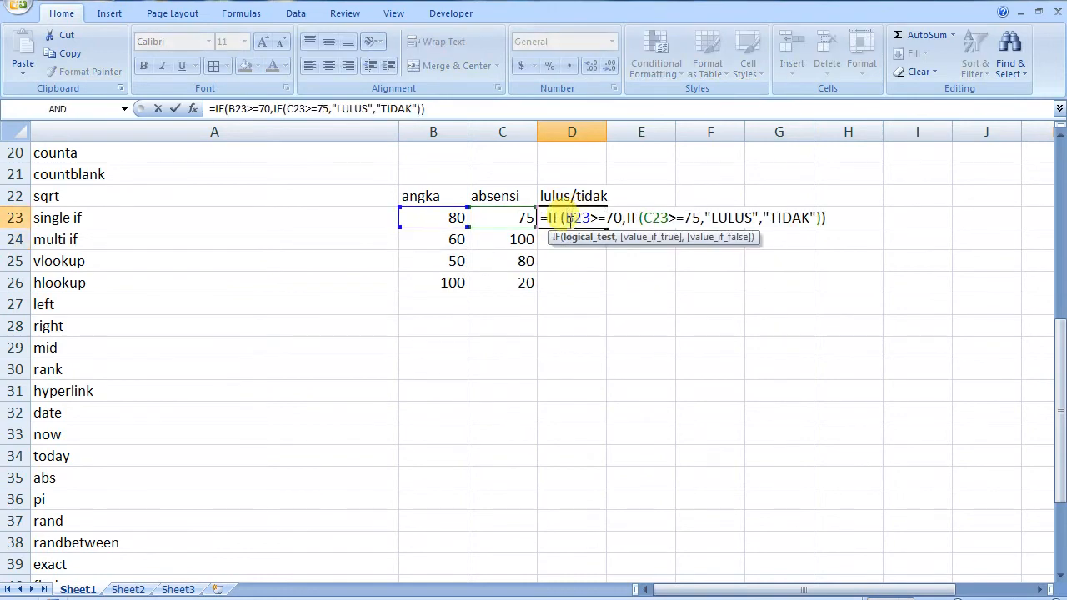
left_click(583, 262)
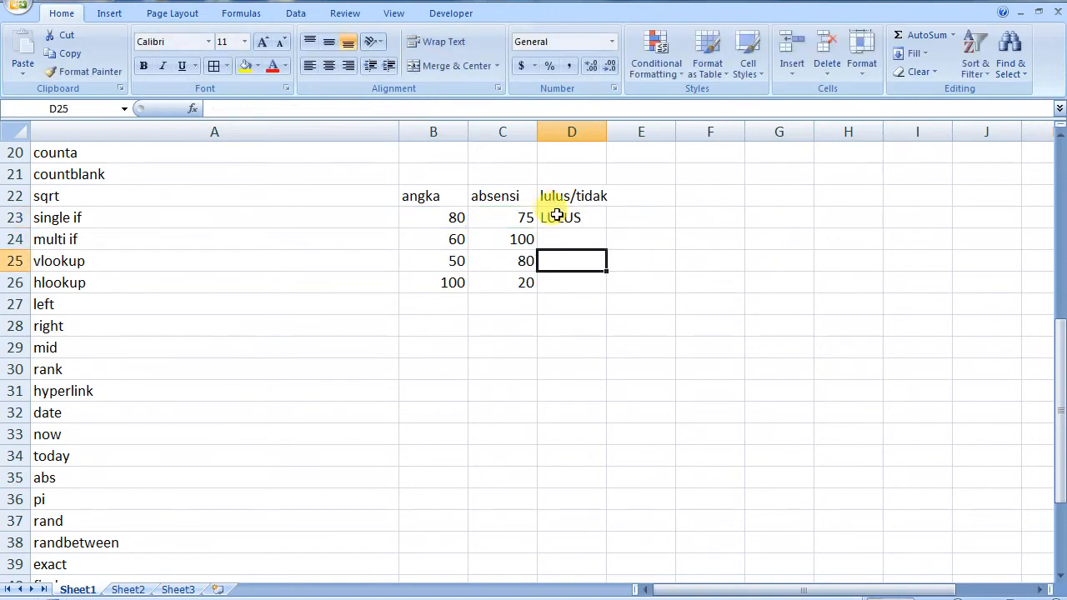
double_click(554, 215)
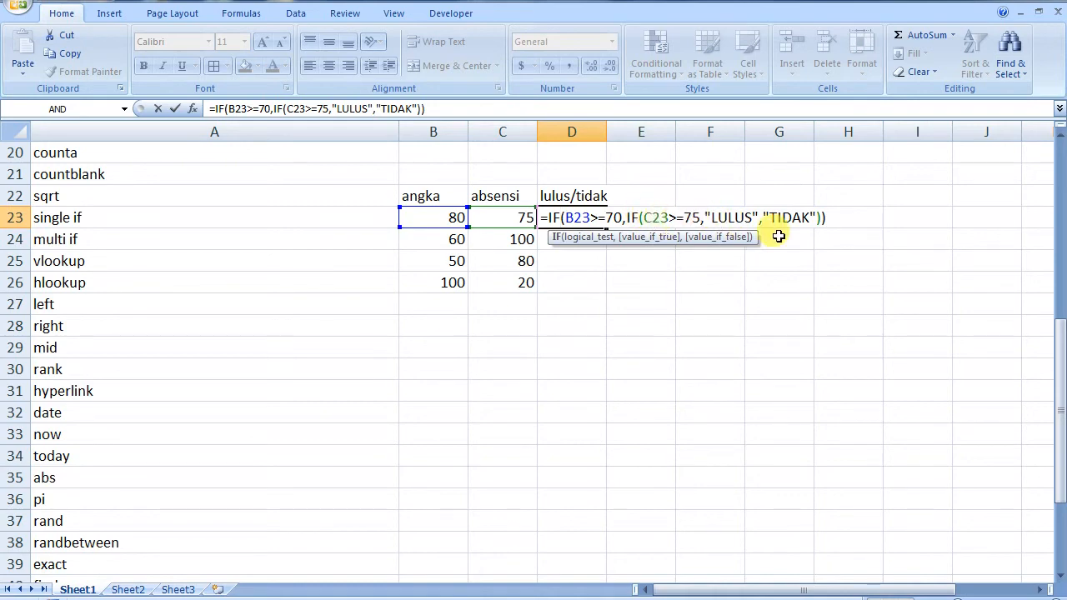
left_click(713, 216)
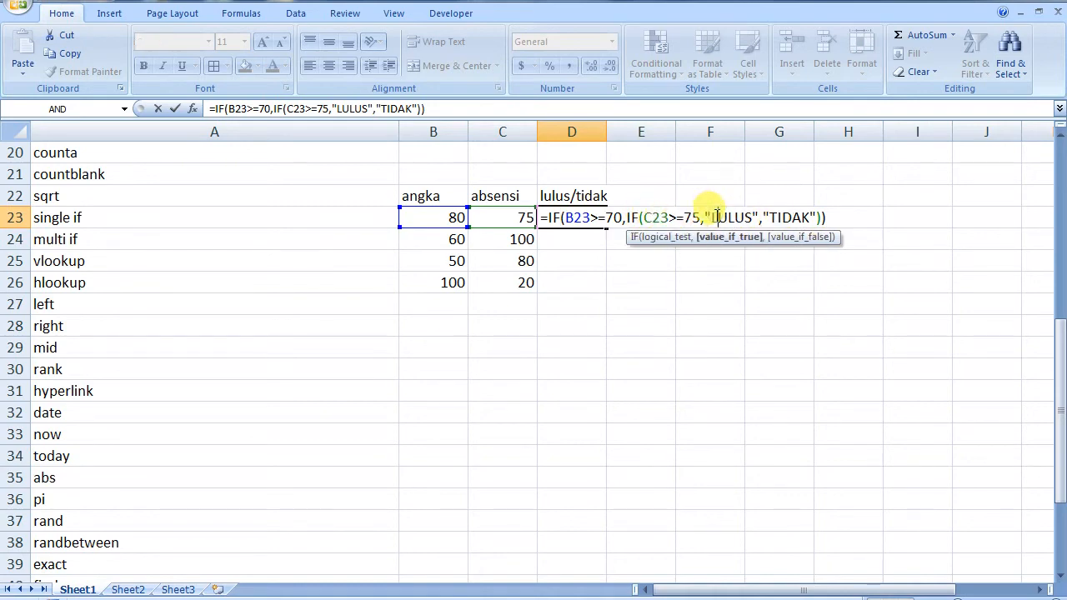
left_click(844, 216)
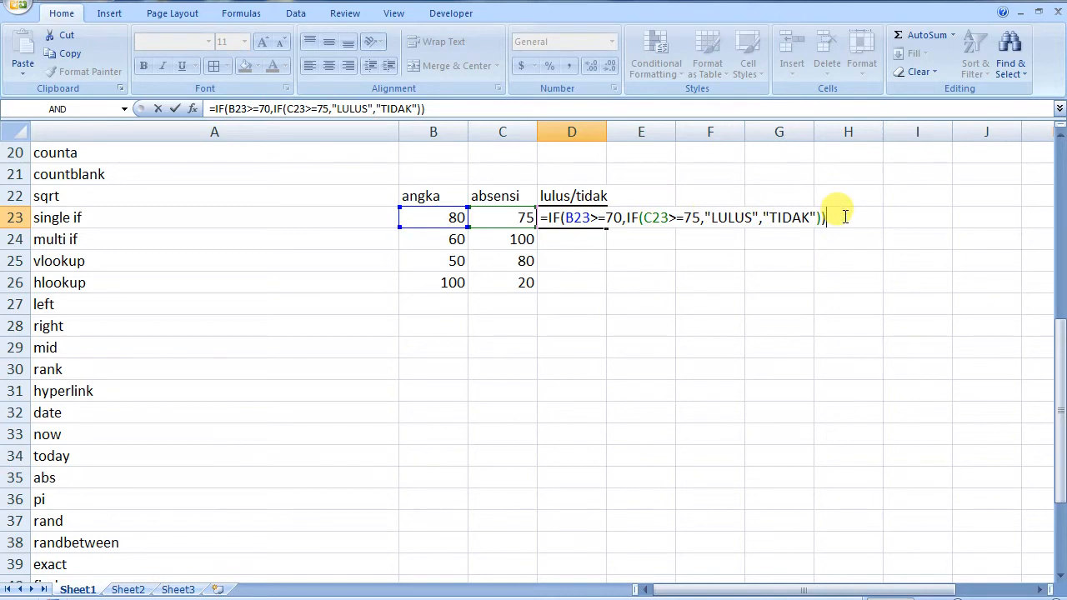
key("Return")
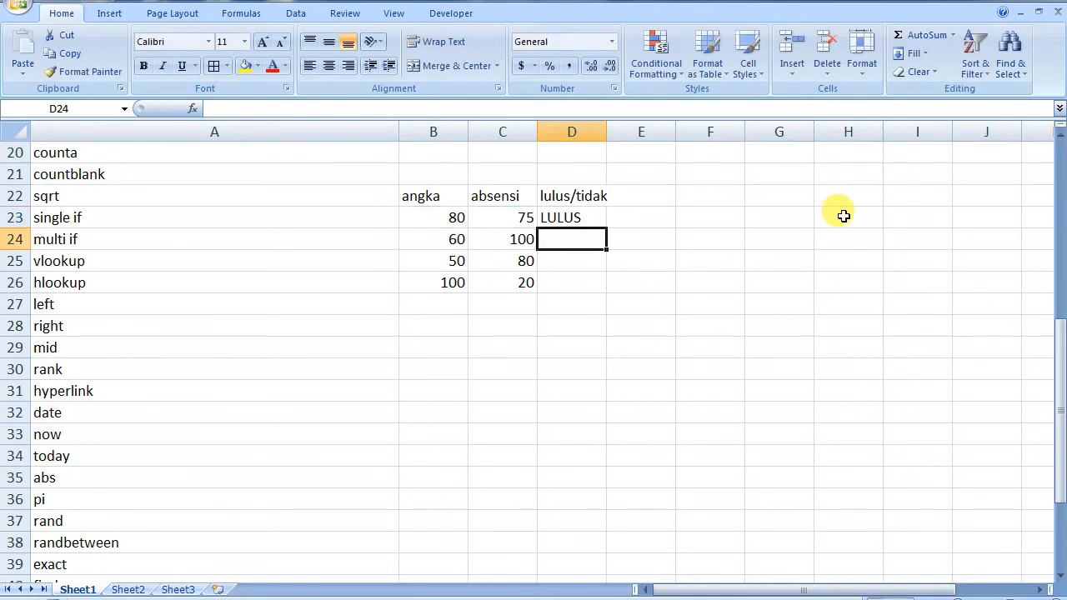
left_click(449, 217)
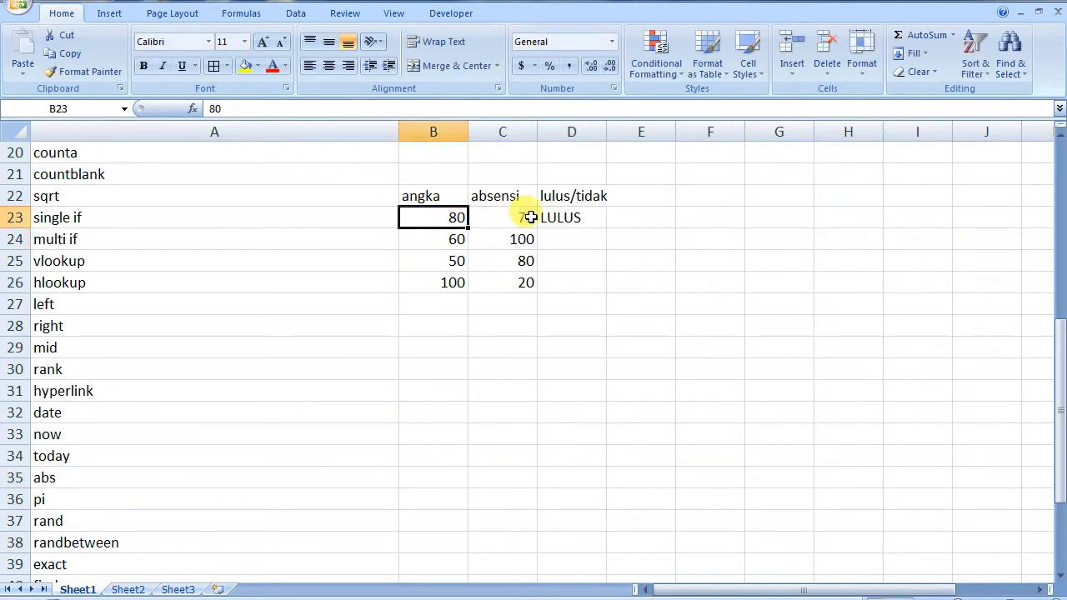
left_click(570, 217)
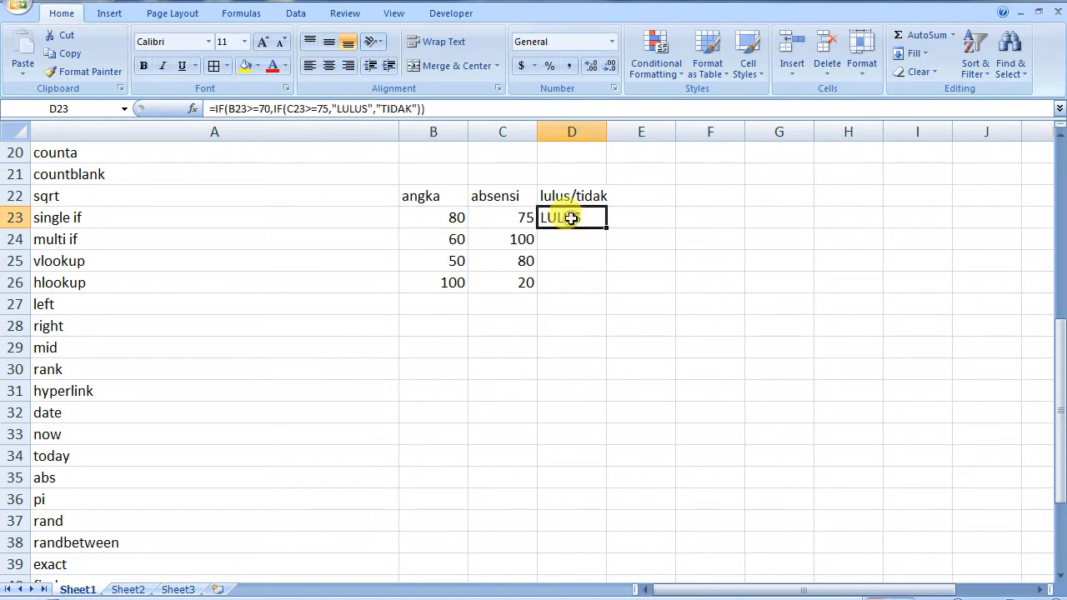
Fill D23's nested IF down to D26 and check row 26's angka and absensi values
left_click_drag(607, 227, 609, 295)
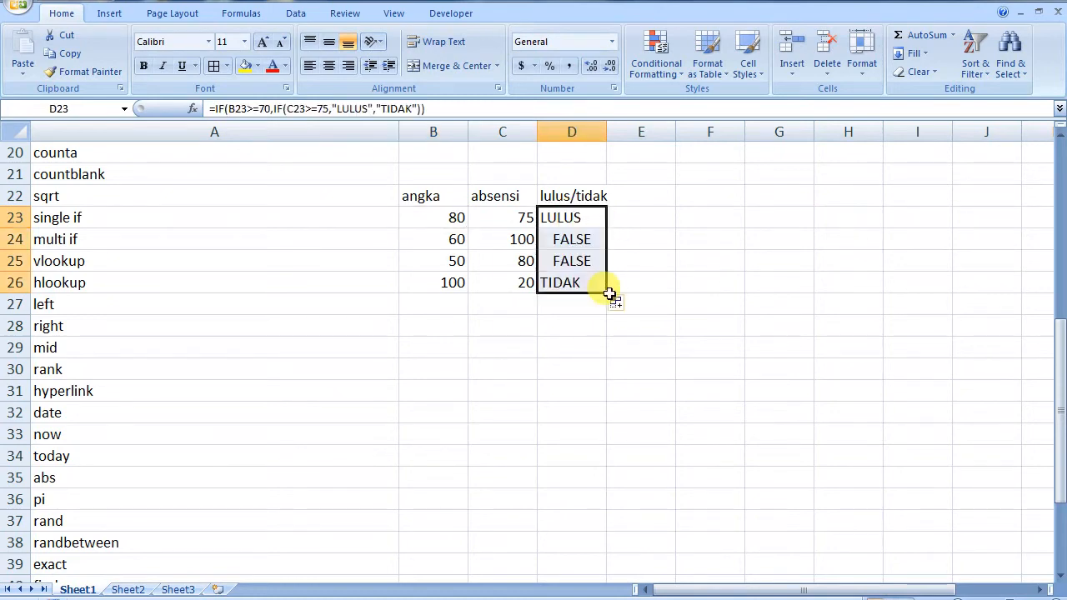
left_click(559, 333)
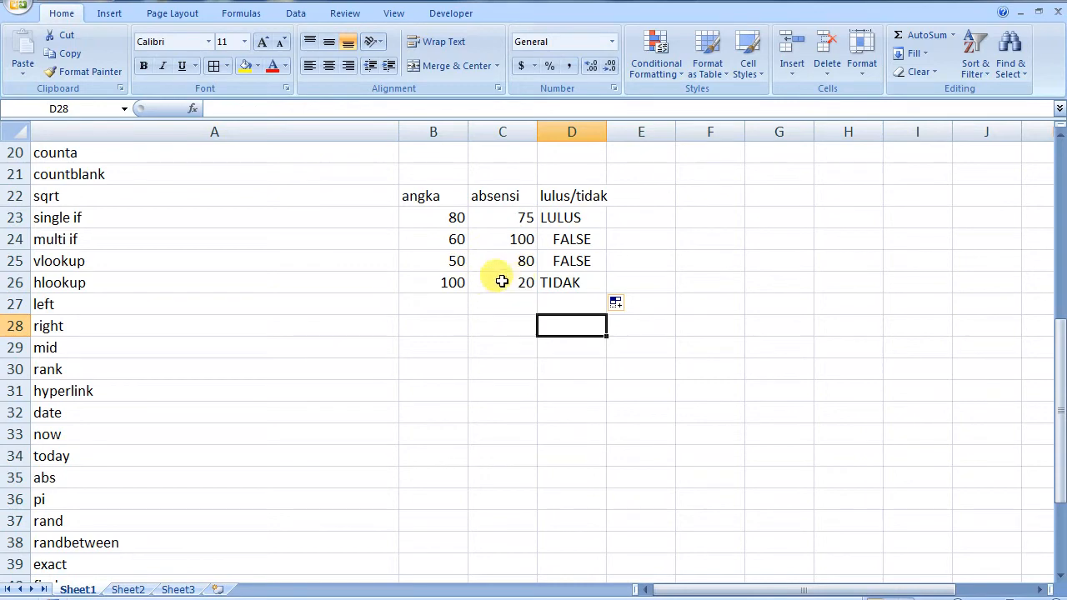
left_click(450, 285)
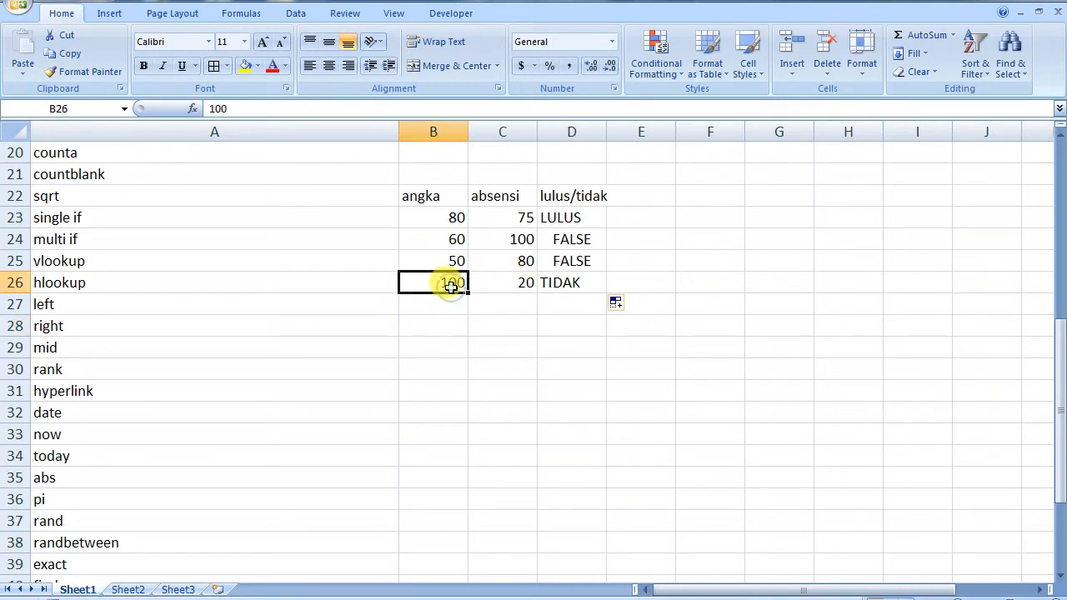
left_click(519, 284)
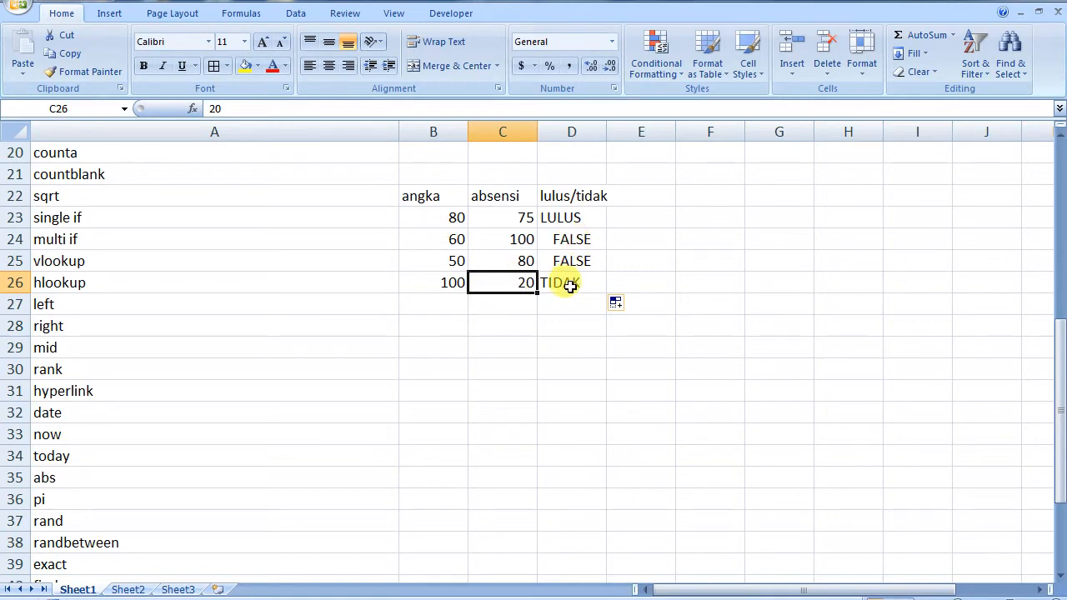
Add "TIDAK" as the outer IF's false value in D24 and copy it down to D26
double_click(580, 240)
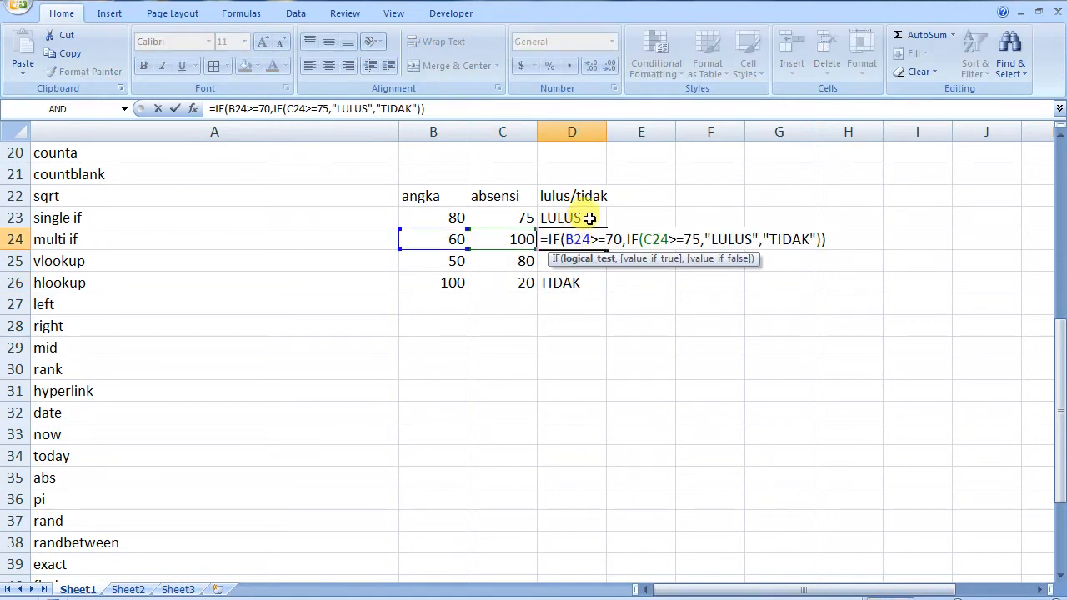
left_click(588, 217)
double_click(583, 238)
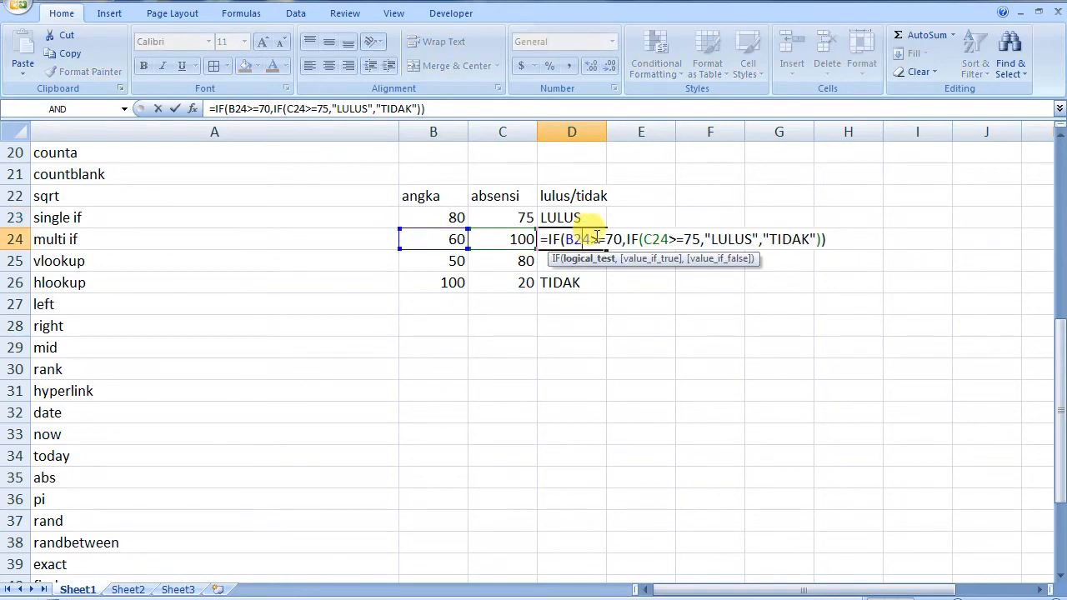
left_click(820, 241)
type(",\"TIDAK")
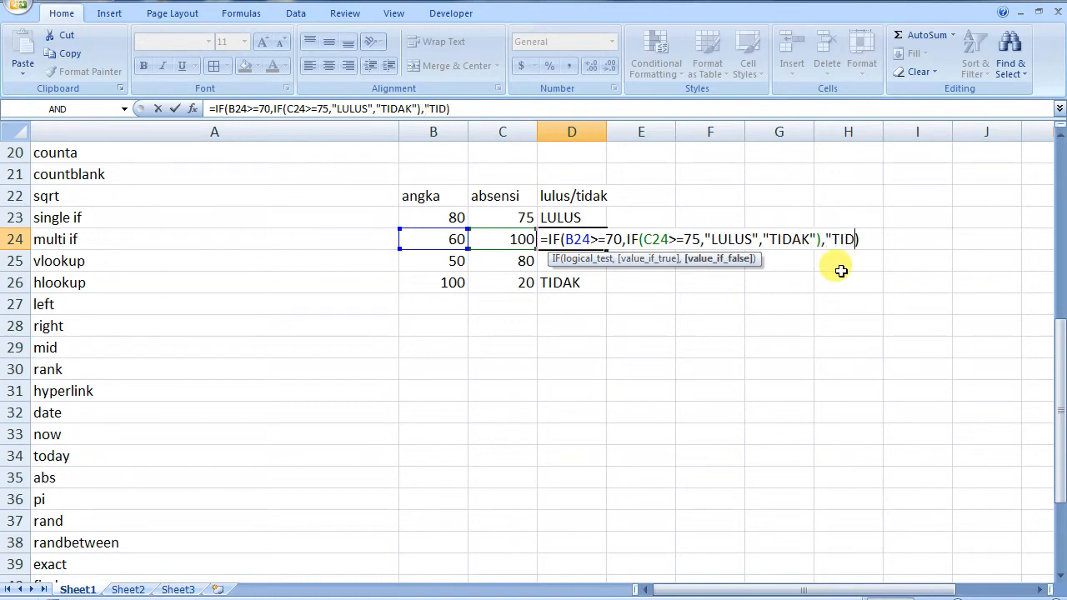
type("\"")
key("Return")
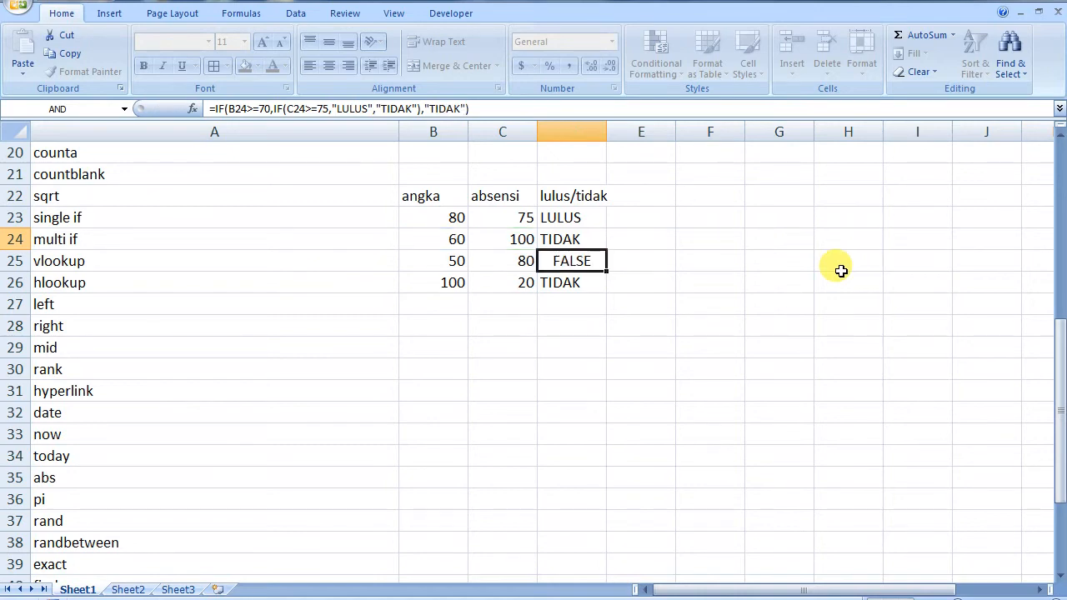
left_click(593, 239)
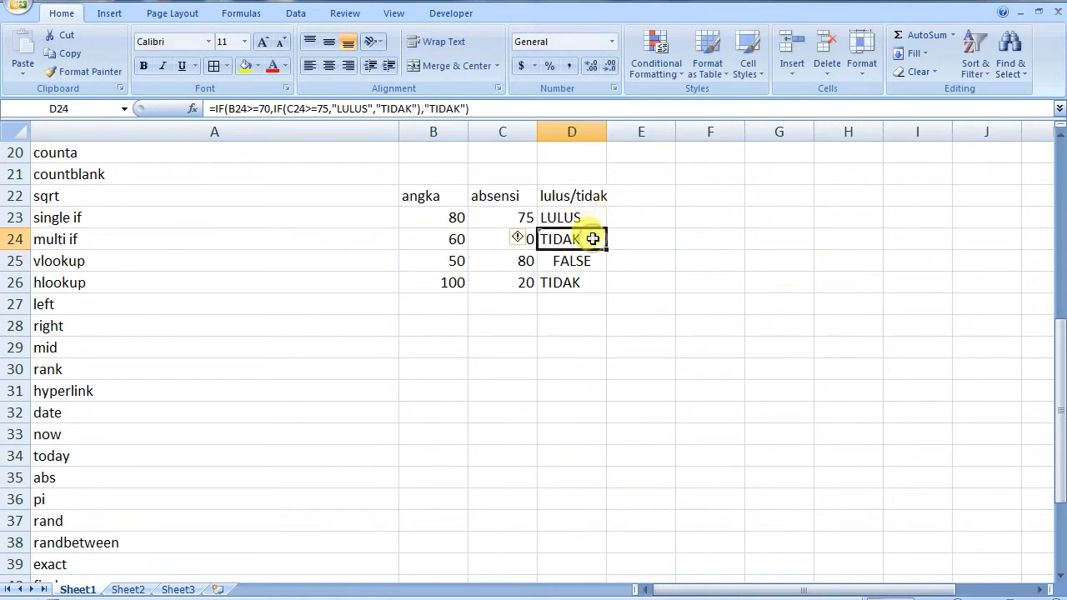
left_click_drag(607, 248, 605, 287)
left_click(553, 319)
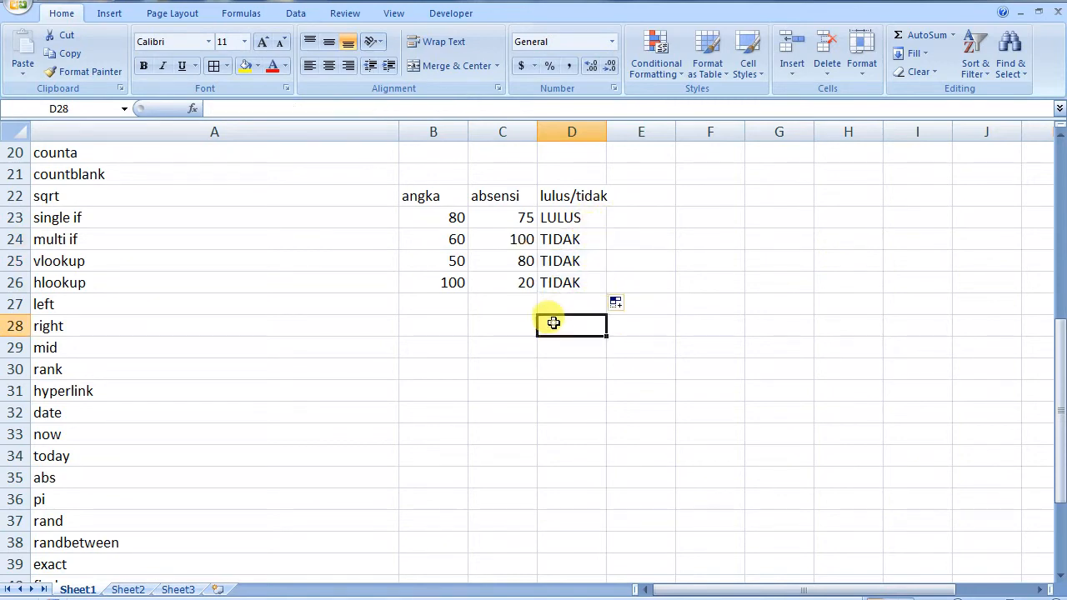
Review D24's formula, then select the old angka/absensi/lulus table B22:D26
double_click(574, 240)
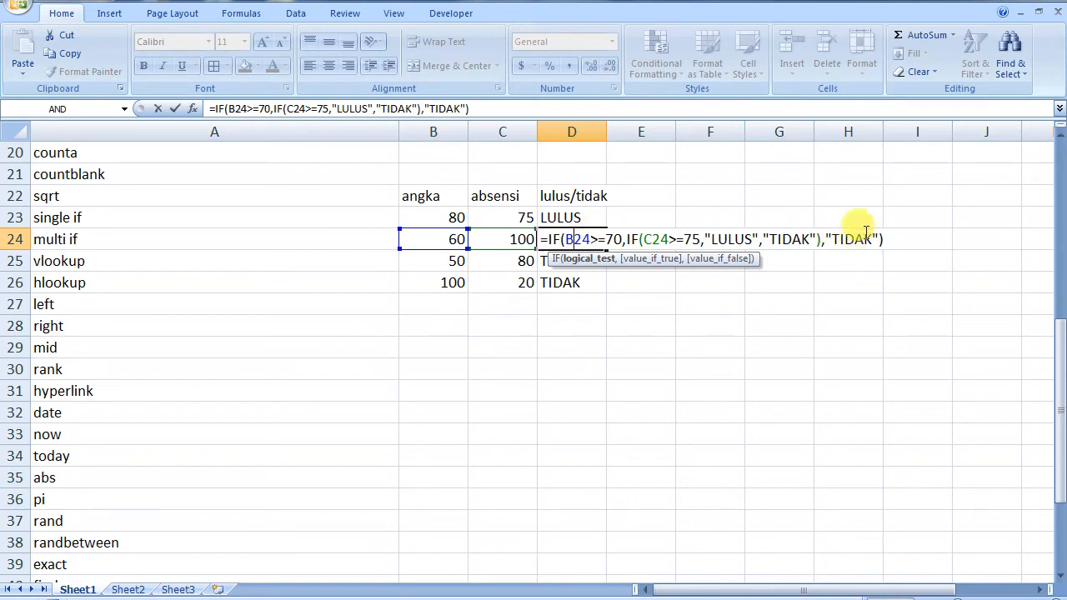
key("ctrl+Return")
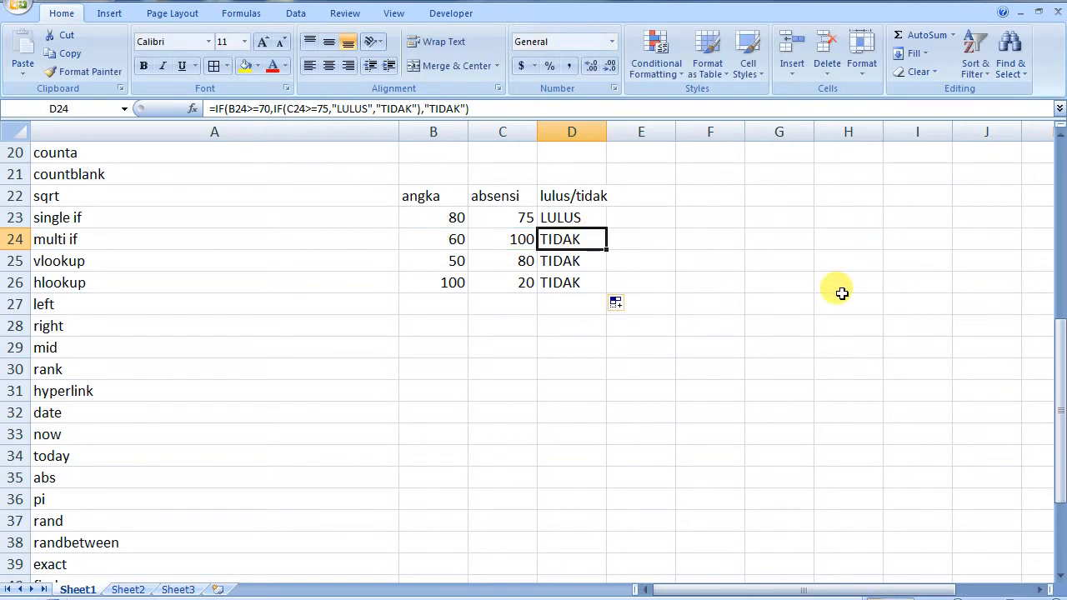
left_click(502, 298)
left_click(446, 280)
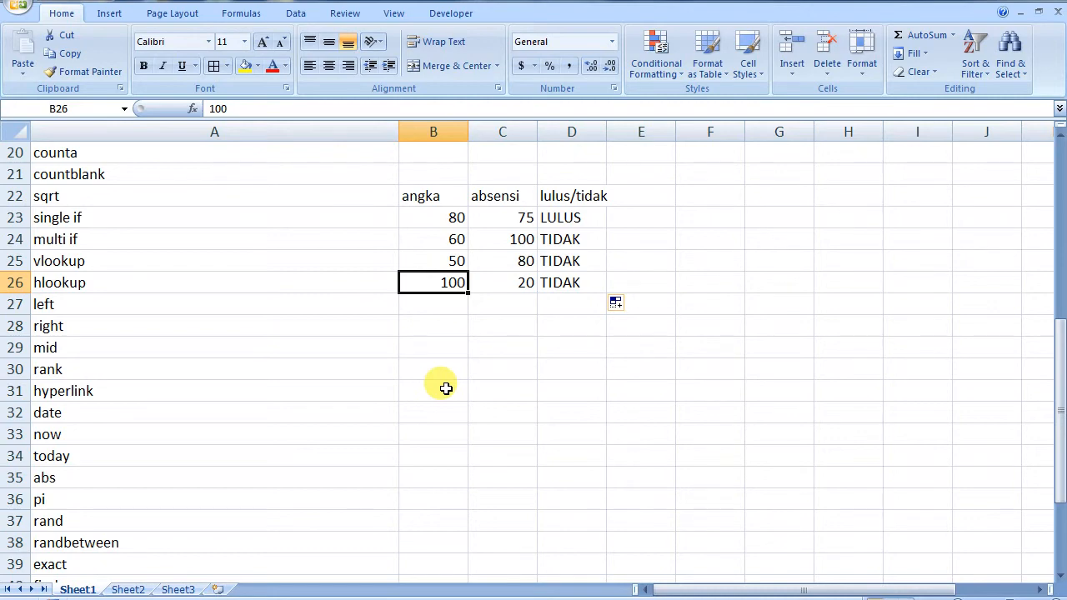
left_click(455, 363)
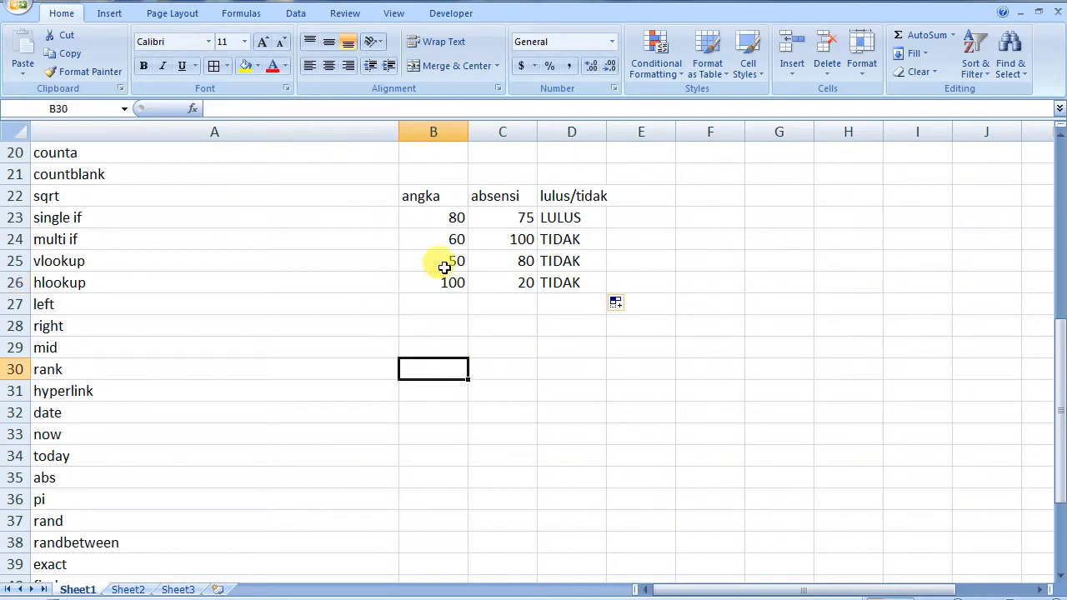
left_click(419, 196)
left_click_drag(419, 196, 579, 280)
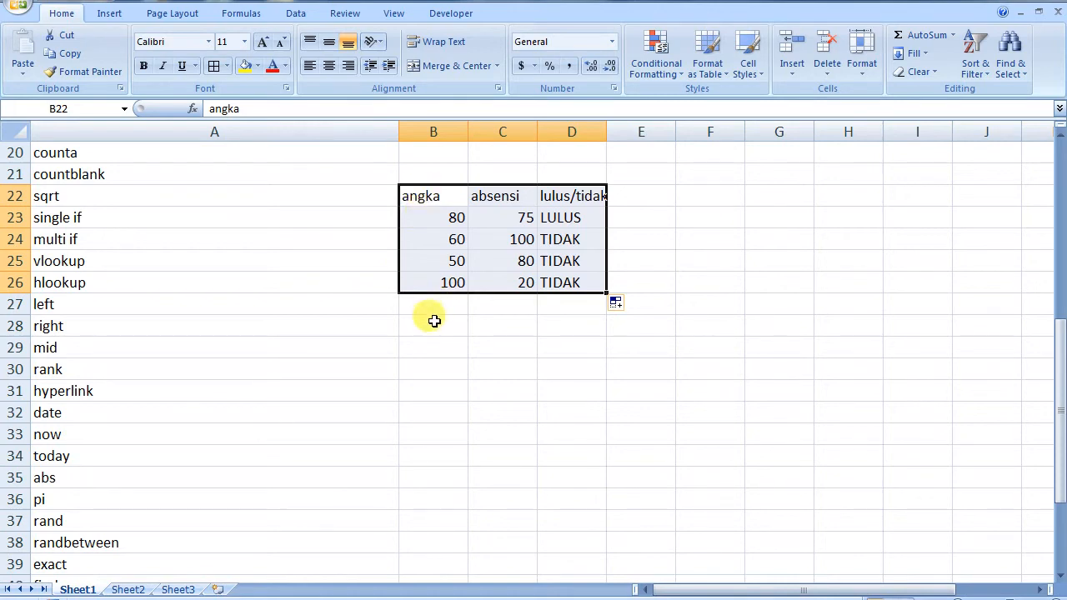
Clear the old table and enter headers nim, nama mahasiswa, nilai in B22:D22, widening column C
key("Delete")
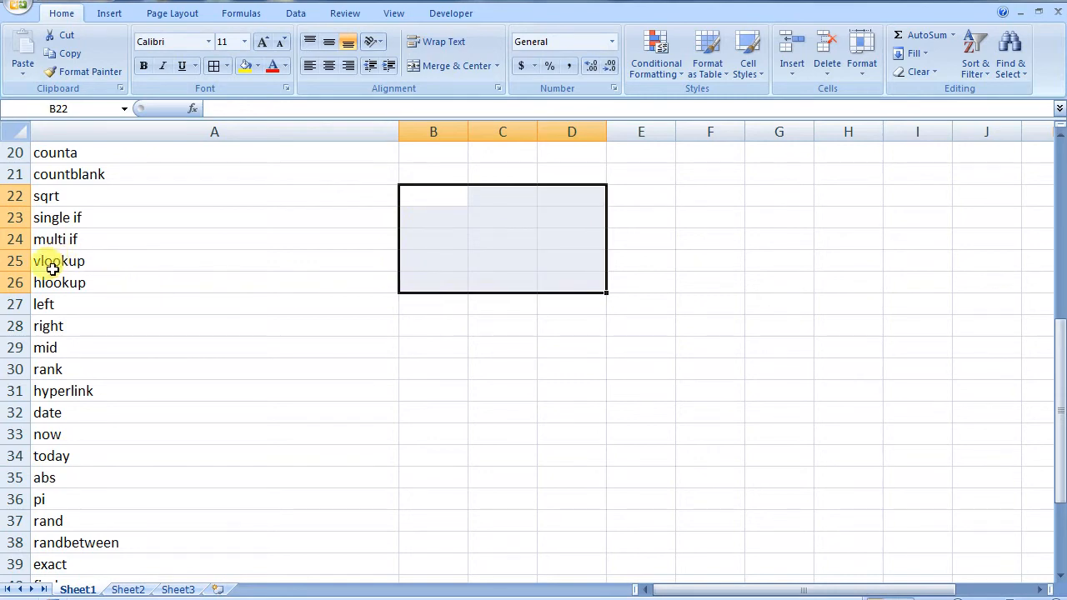
left_click(430, 197)
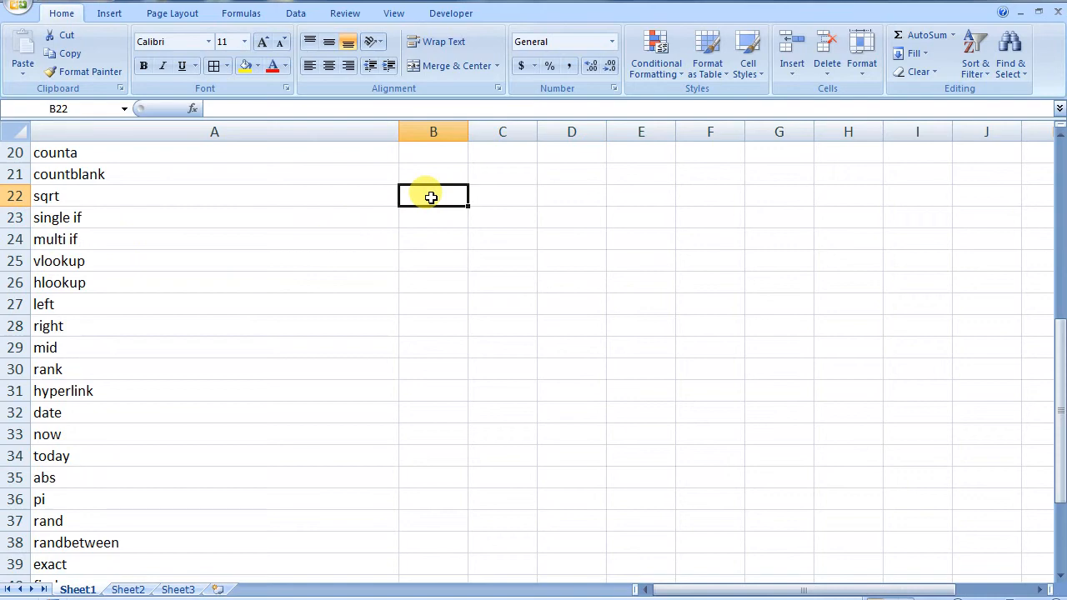
type("nama")
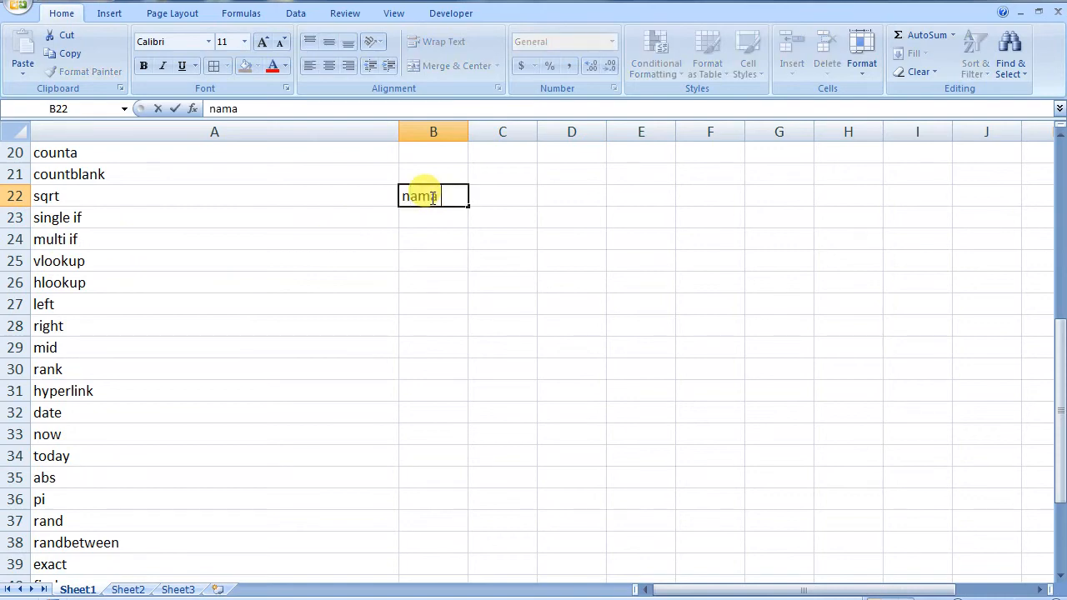
type(" mahasiswa")
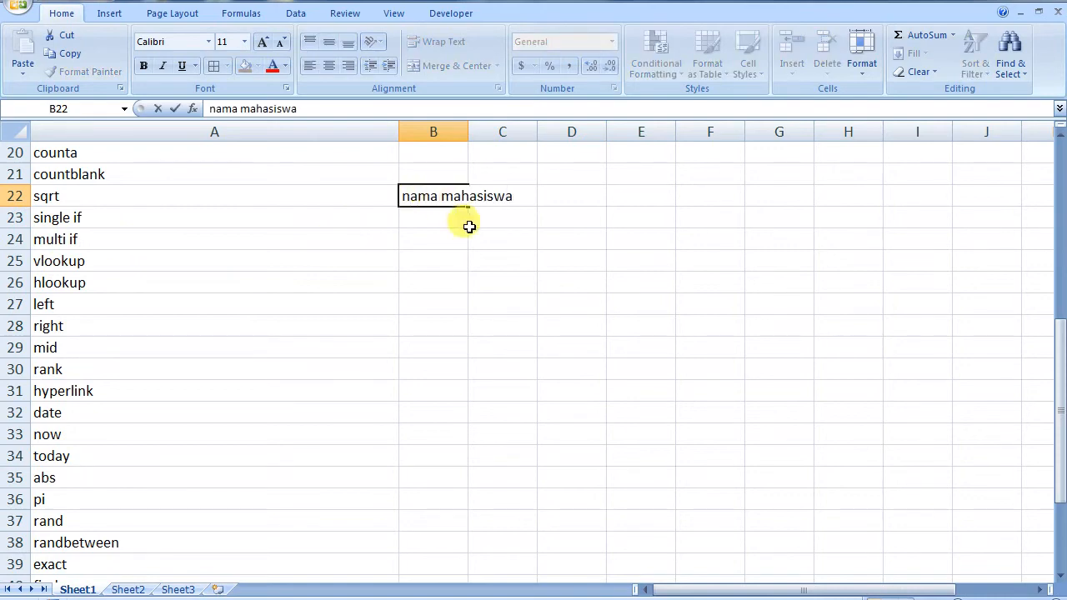
left_click(424, 216)
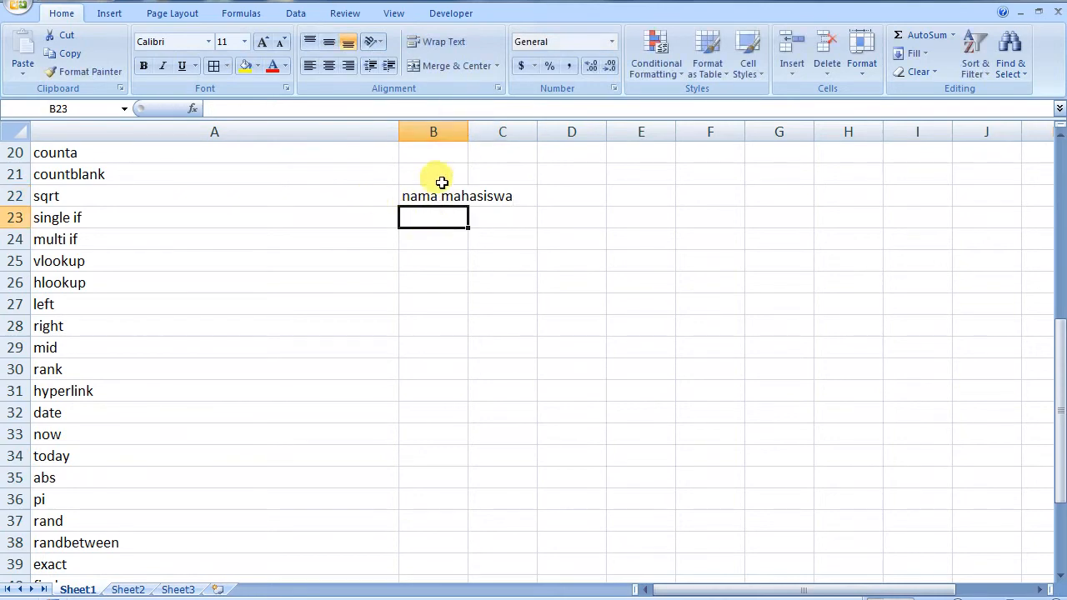
left_click(413, 197)
left_click_drag(424, 208, 491, 203)
left_click(436, 200)
type("nim")
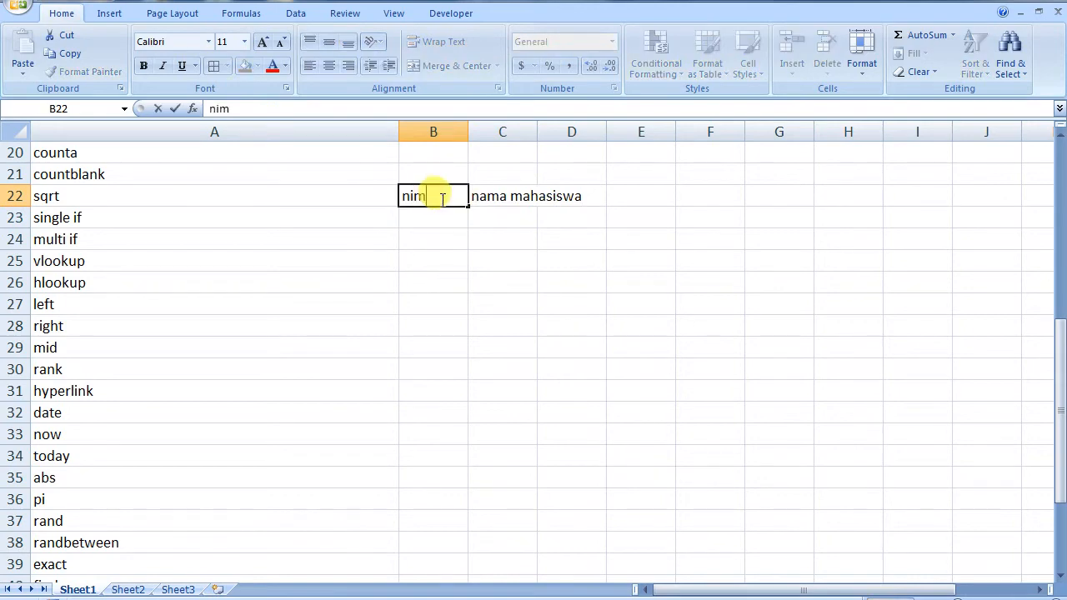
left_click(515, 217)
left_click_drag(536, 132, 596, 132)
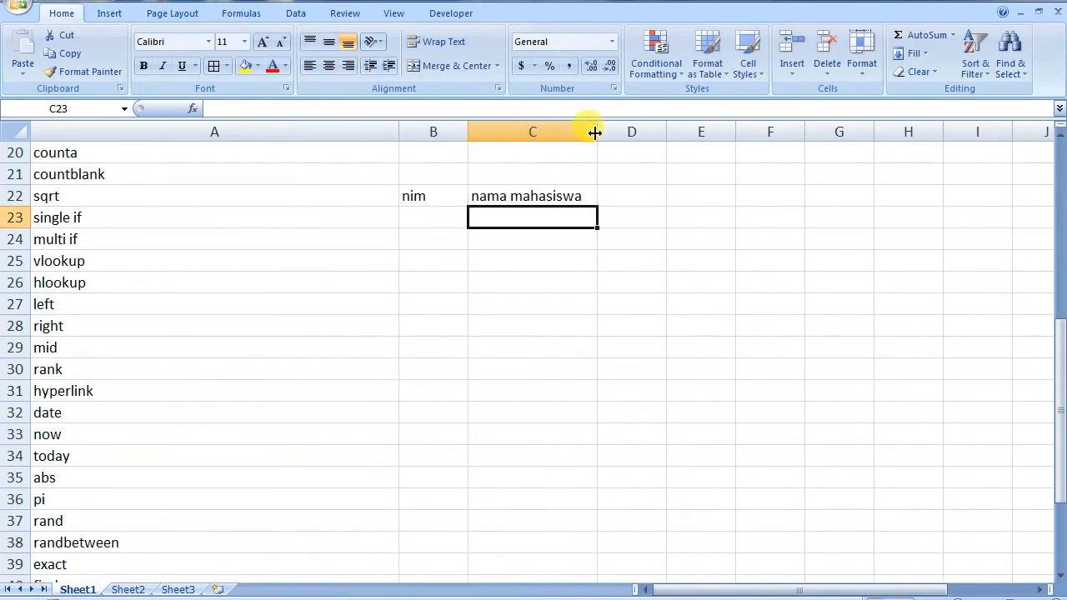
left_click(633, 194)
type("nilai")
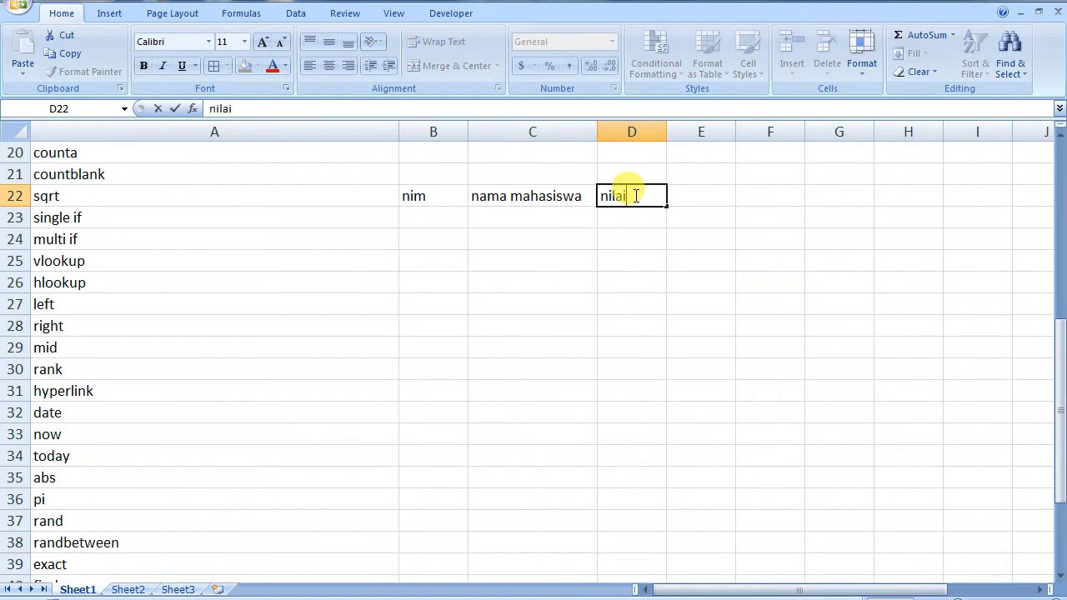
left_click(455, 219)
Enter NIMs 1, 2, 3 in B23:B25 and the three student names in C23:C25
key("Return")
type("2")
key("Return")
type("4")
key("BackSpace")
type("3")
key("Tab")
key("Up")
key("Up")
type("adi")
key("Return")
type("budi cici")
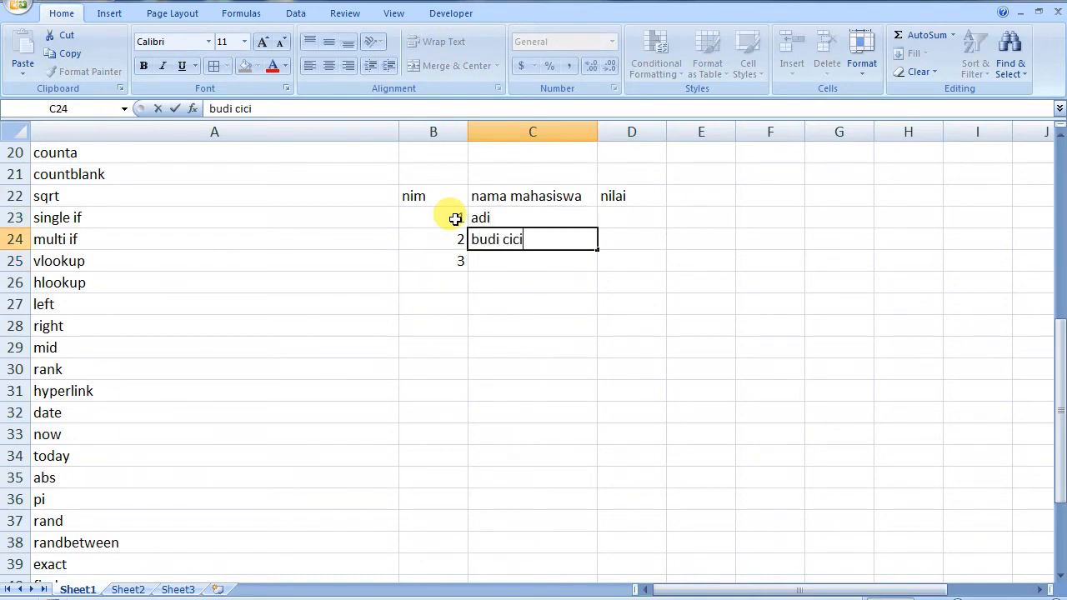
key("BackSpace")
key("BackSpace")
key("BackSpace")
key("BackSpace")
key("BackSpace")
key("Return")
type("cici")
key("Tab")
Enter scores 89, 80 and 70 in D23:D25
key("Up")
key("Up")
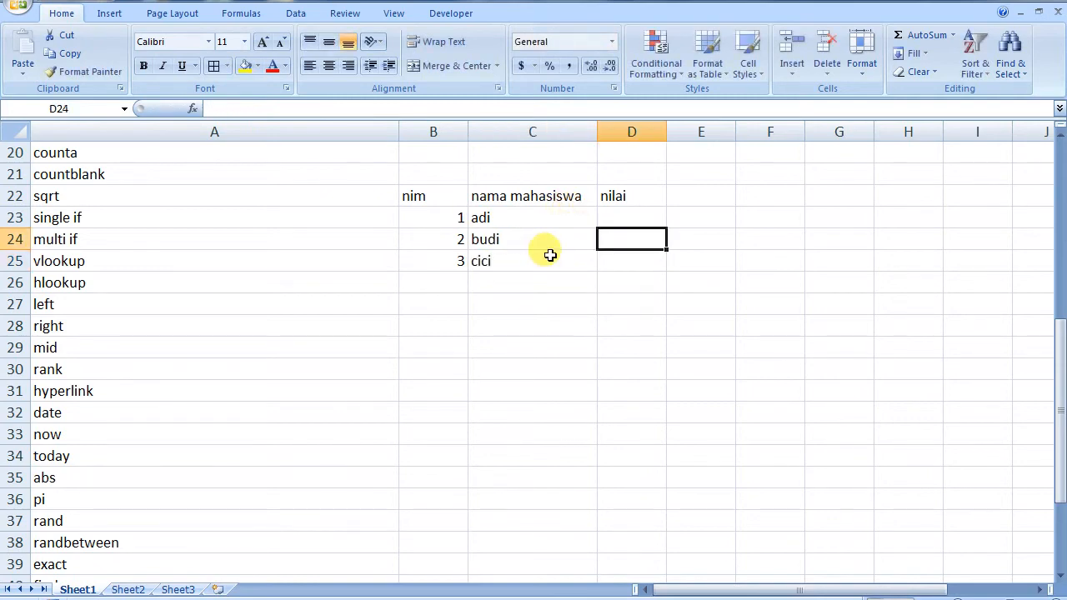
type("89")
key("Return")
type("80")
key("Return")
type("70")
key("Return")
Apply All Borders to the student table B22:D25
left_click_drag(431, 195, 614, 252)
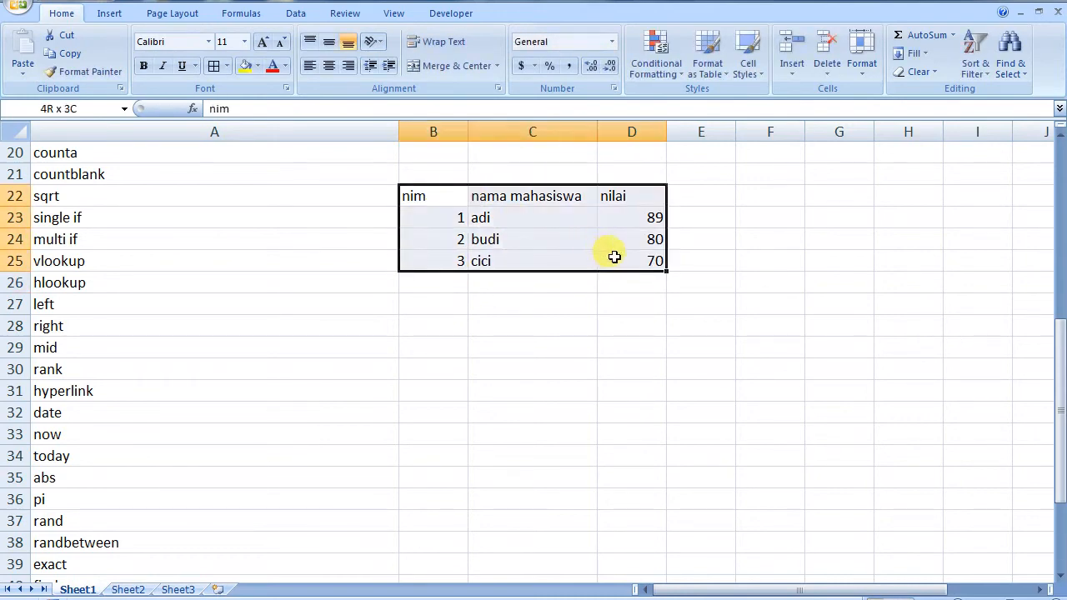
left_click(215, 66)
left_click(429, 353)
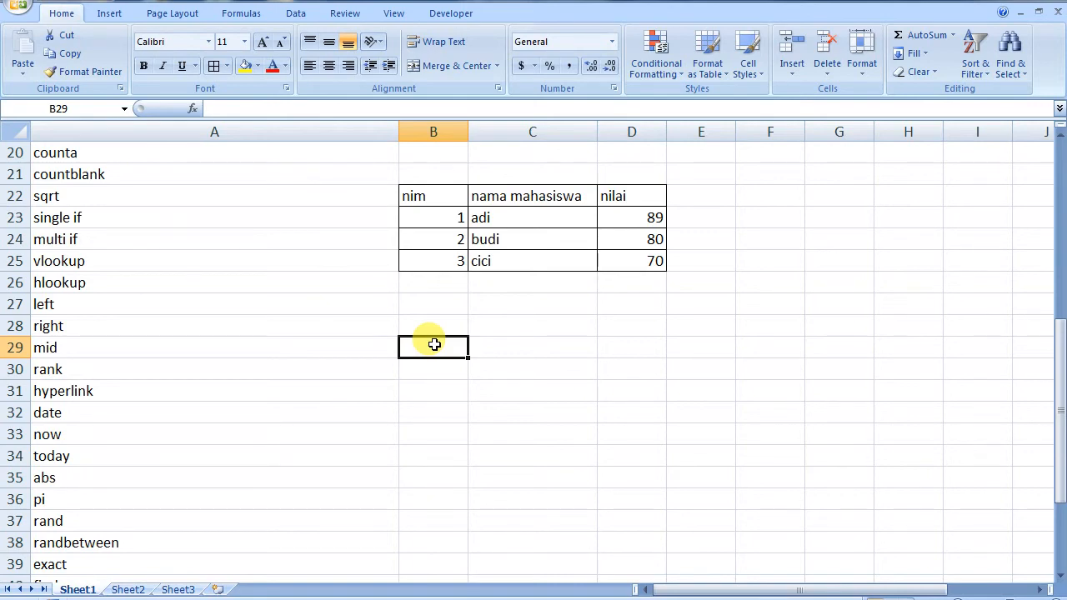
Enter the Nim header in B29 and NIMs 3, 1, 2 in B30:B32
type("Nim")
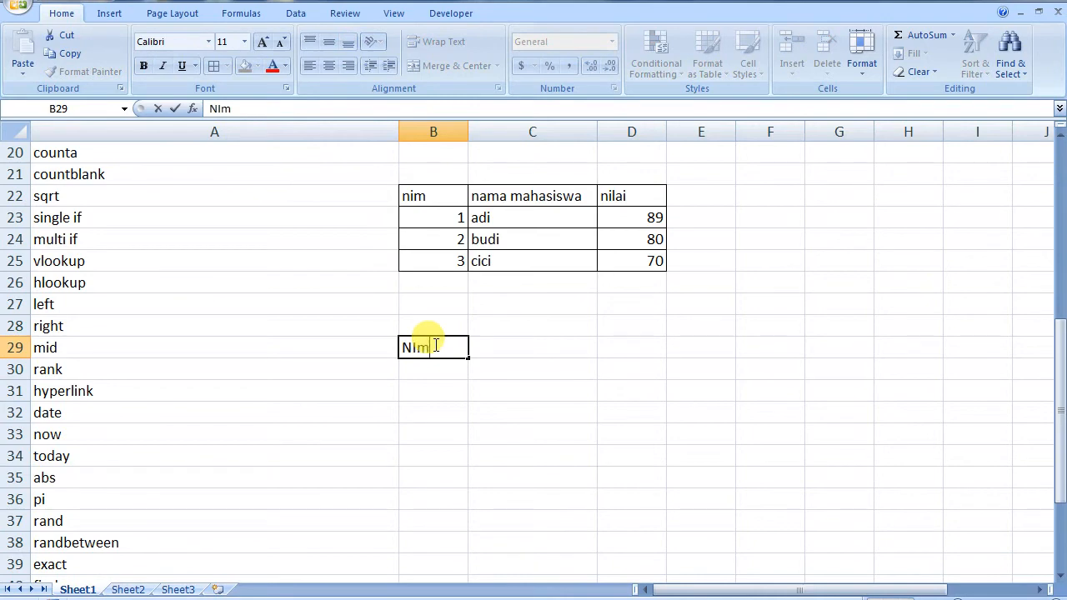
key("Tab")
left_click(434, 344)
key("Return")
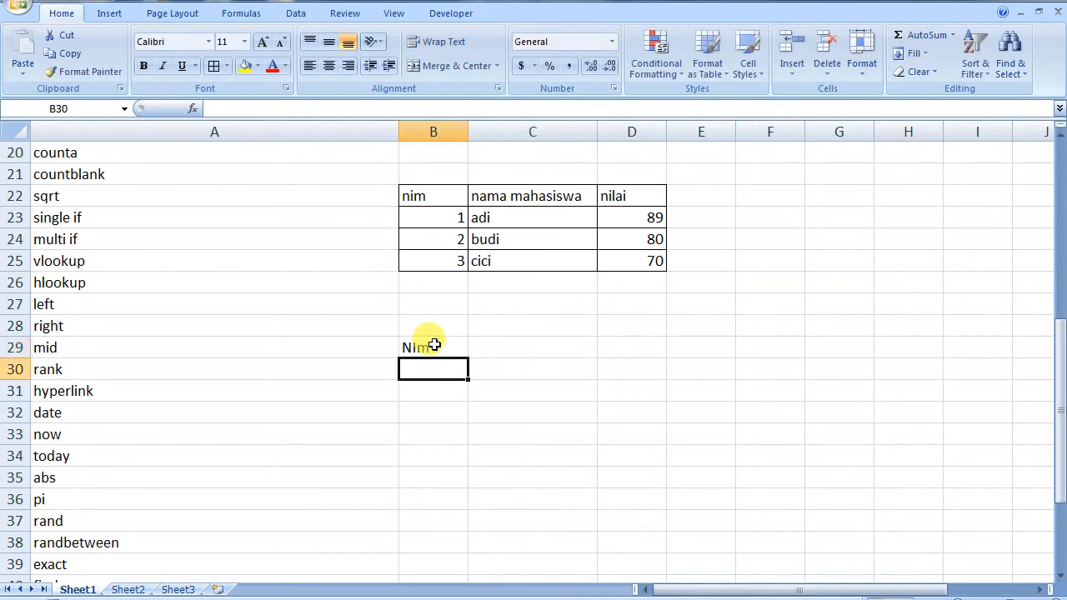
type("3")
key("Return")
type("1")
key("Return")
type("2")
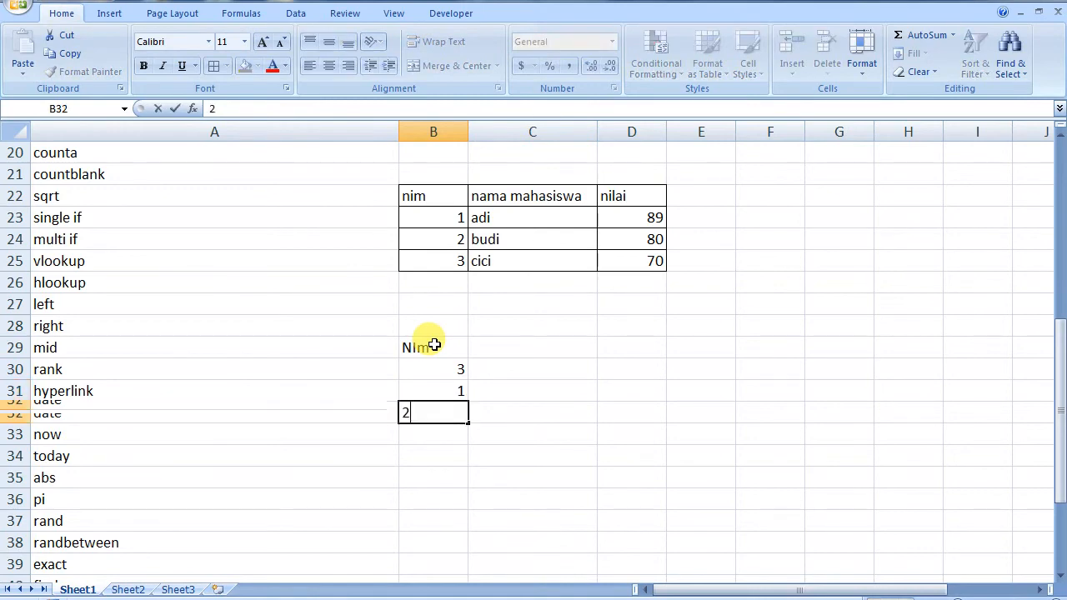
key("Tab")
Add headers nama mahasiswa and nilai in C29 and D29
key("Up")
key("Up")
key("Up")
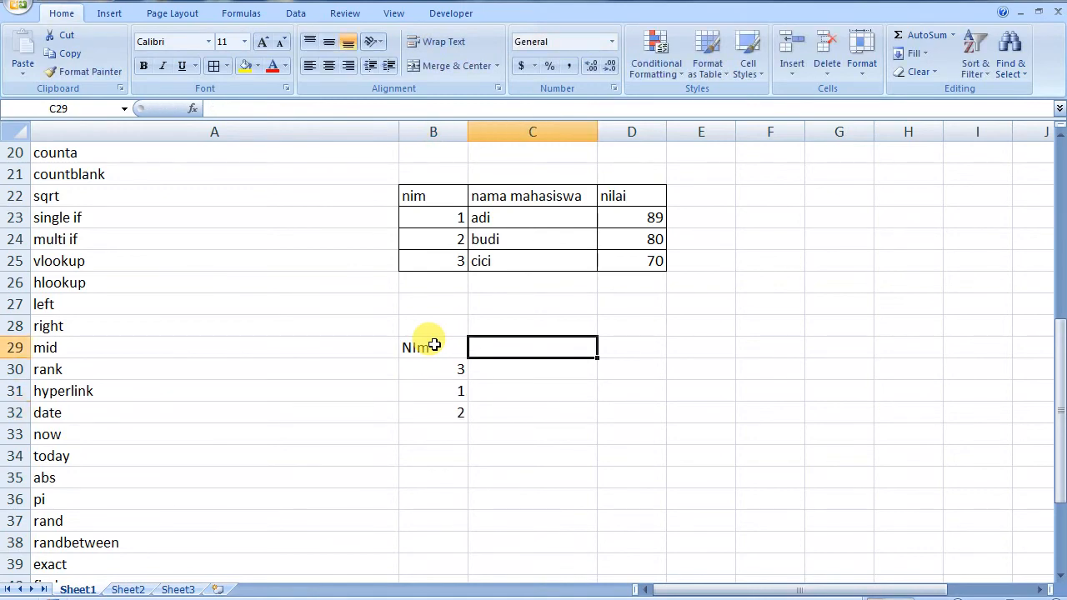
type("nama mahasiswa")
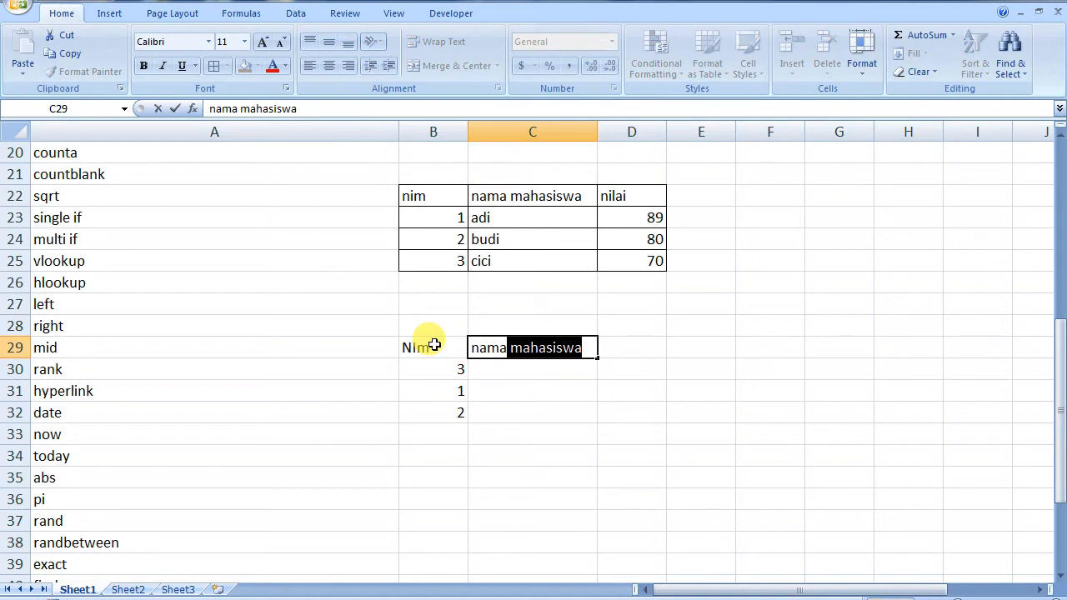
key("Tab")
type("nilai")
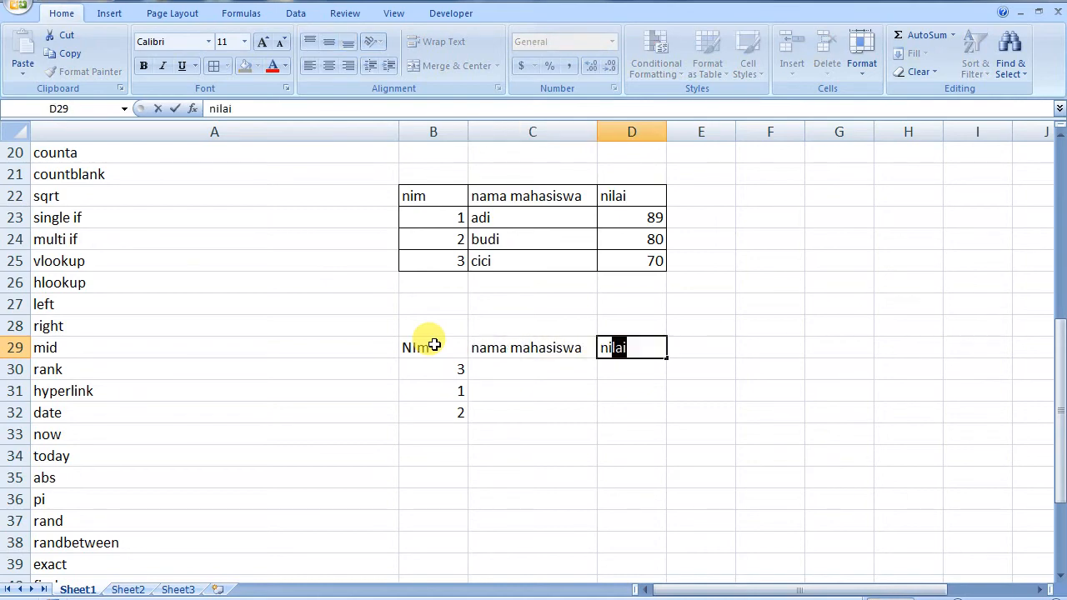
left_click(448, 447)
Apply All Borders to the second table B29:D32
left_click_drag(430, 353, 610, 412)
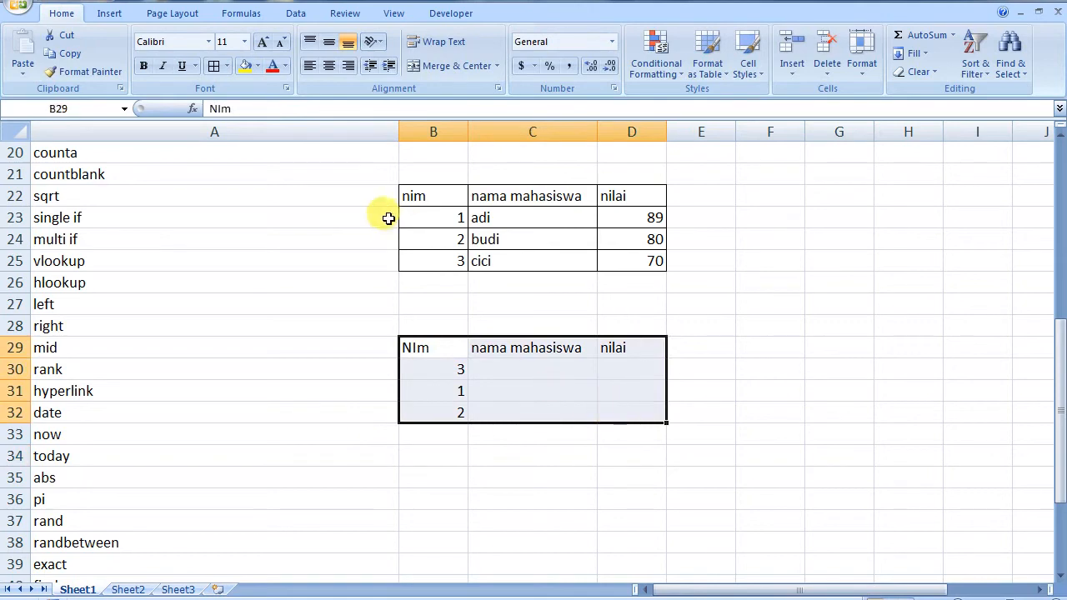
left_click(213, 66)
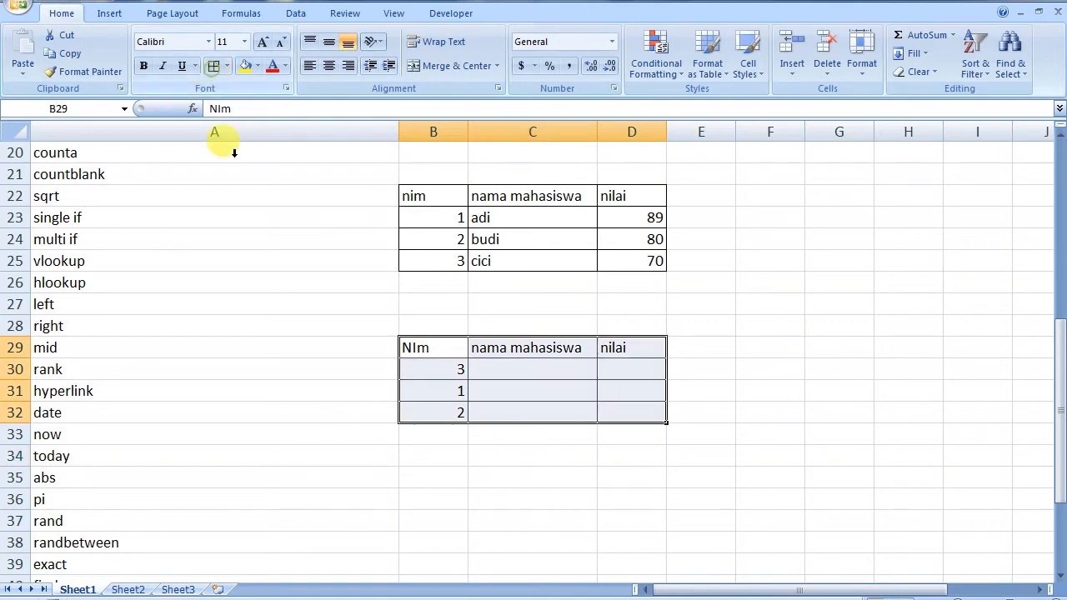
left_click(492, 371)
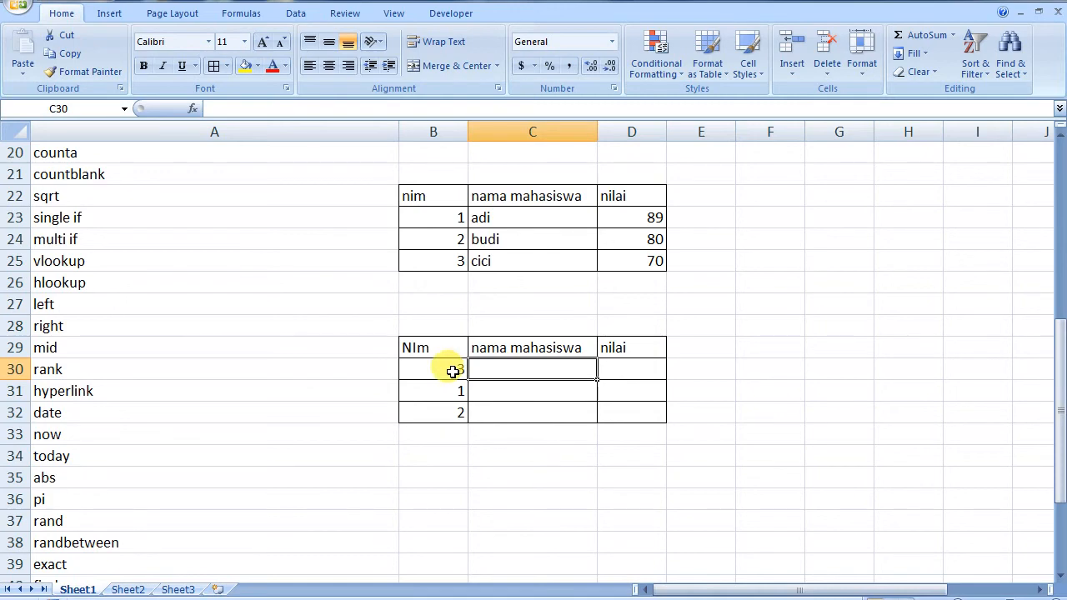
Select the student table B22:D25
left_click_drag(433, 370, 442, 409)
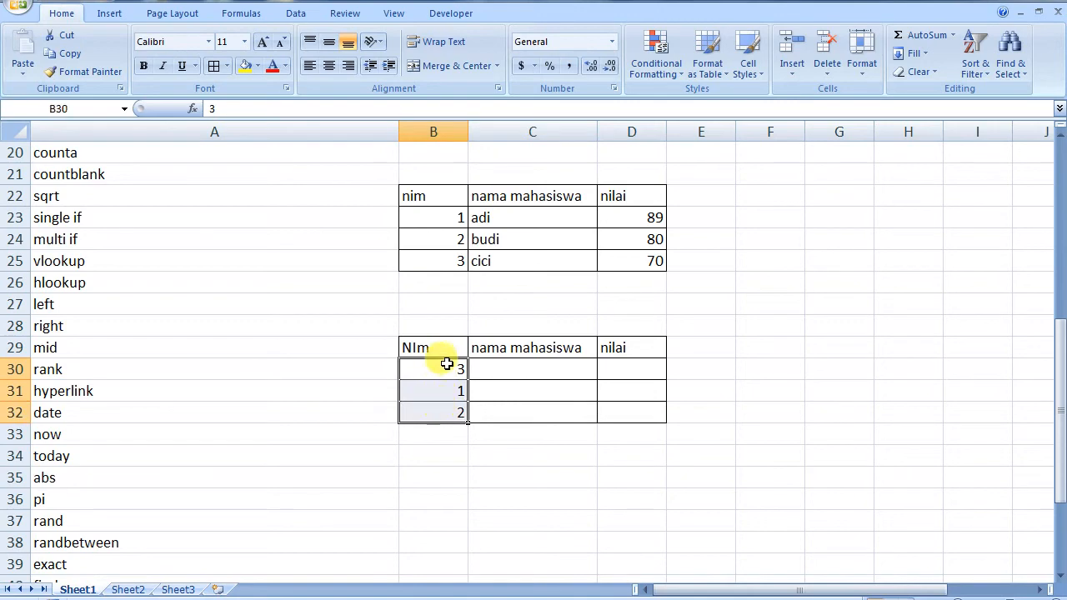
left_click(440, 385)
left_click_drag(425, 195, 632, 263)
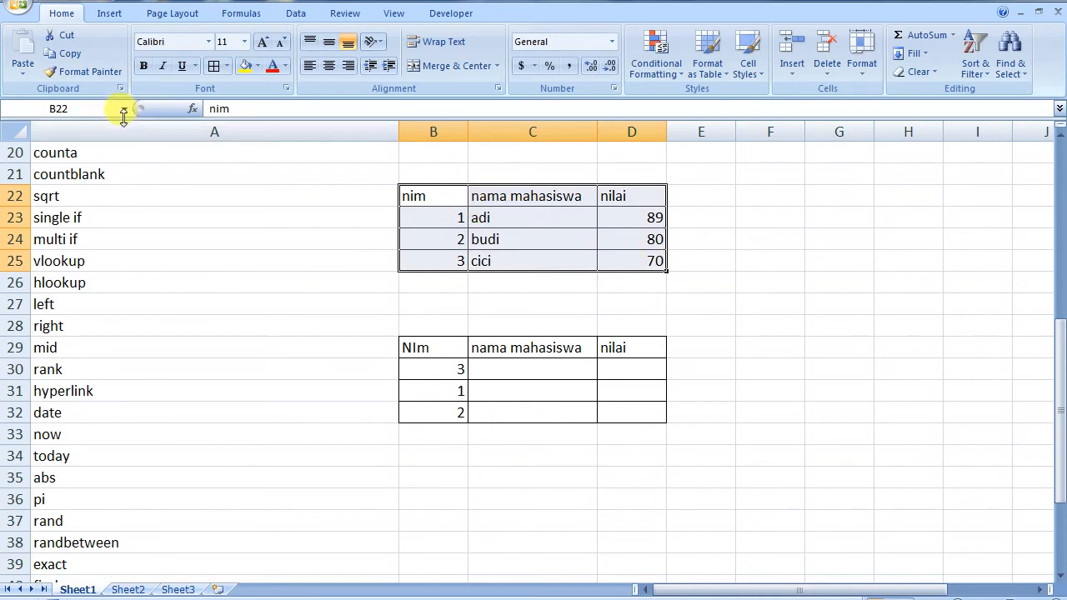
Type datamahasiswa in the Name Box to name the range B22:D25
left_click(78, 108)
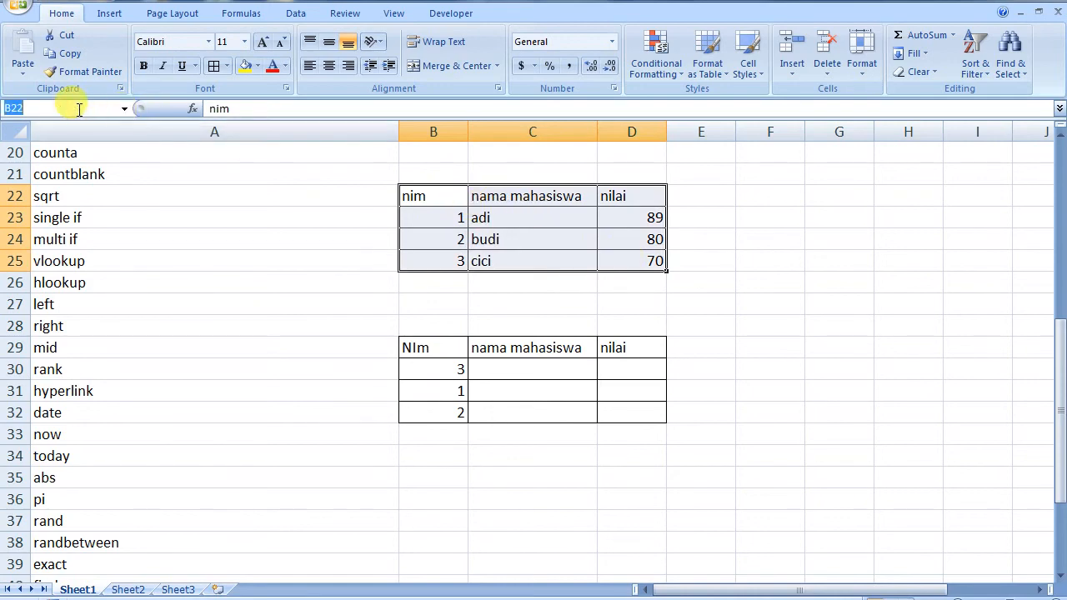
type("data")
type("mahasiswa")
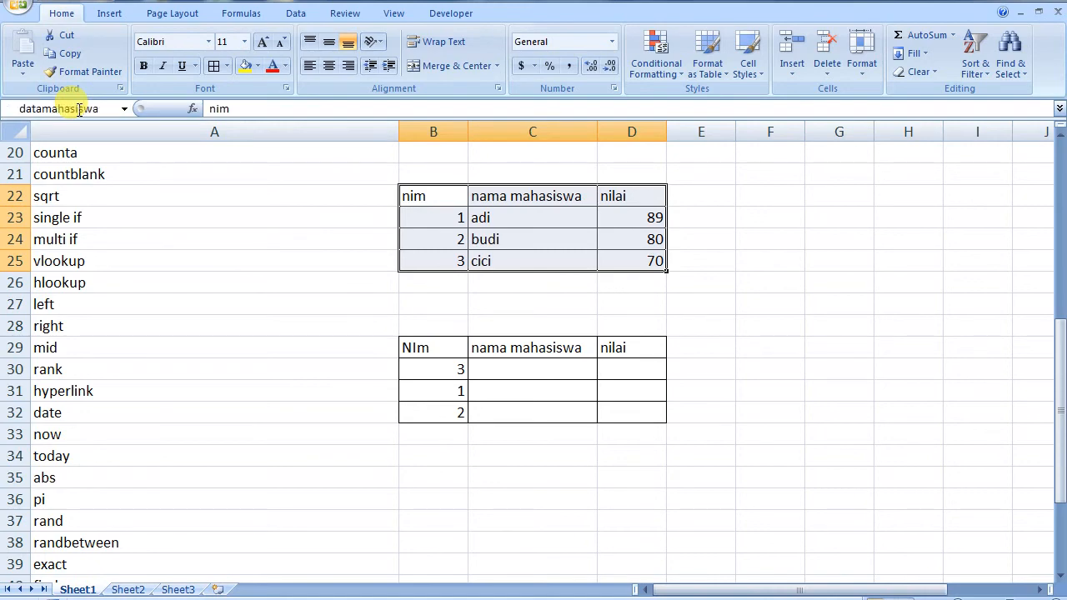
left_click(483, 239)
left_click_drag(440, 198, 624, 261)
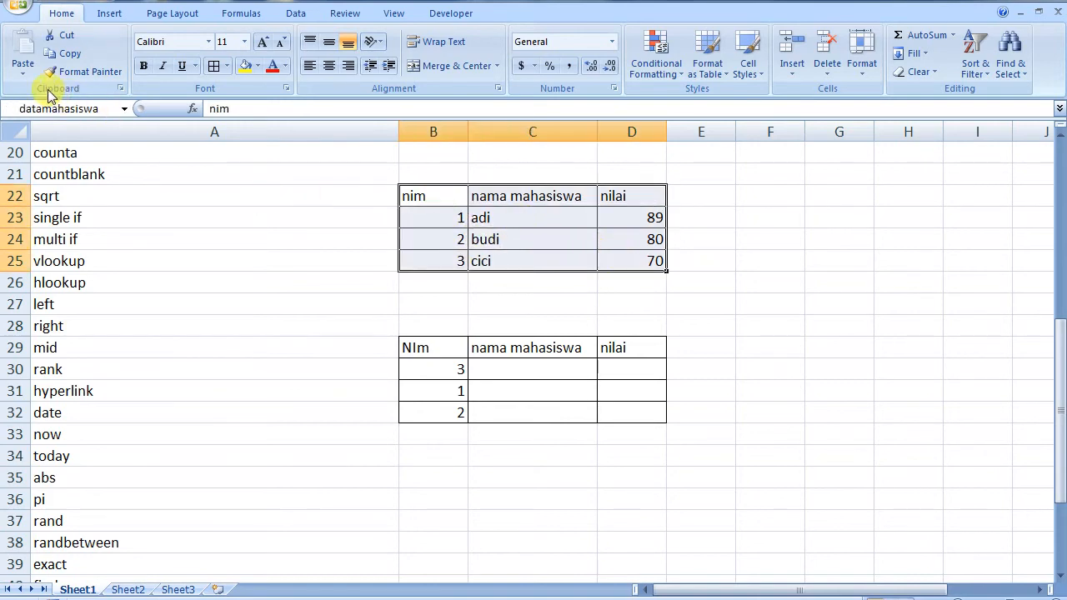
Enter =VLOOKUP(B30,datamahasiswa,2,0) in C30 to return the name for NIM 3
left_click(523, 368)
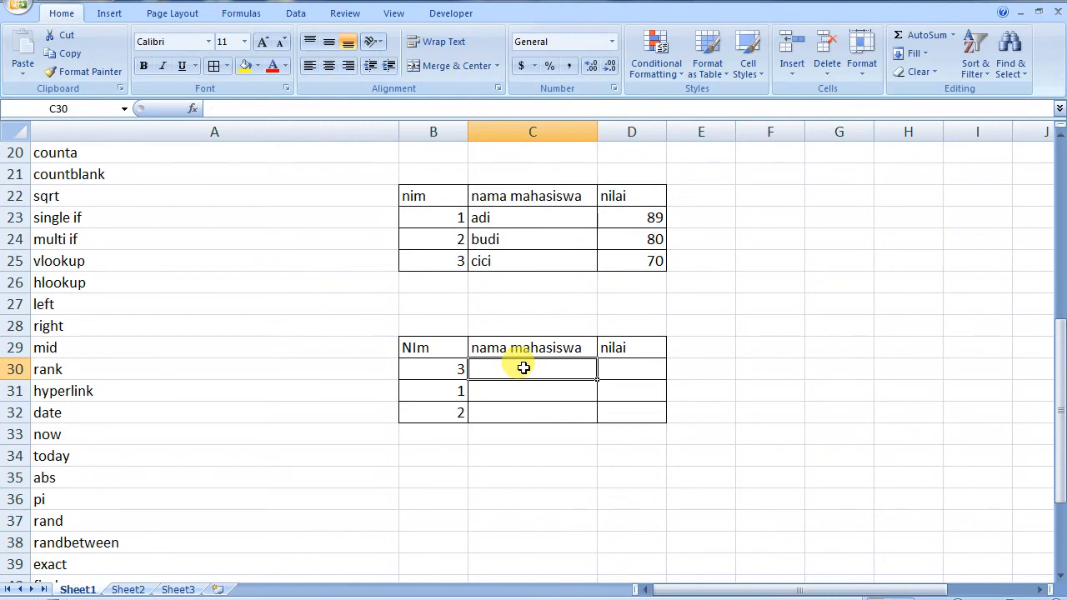
type("=")
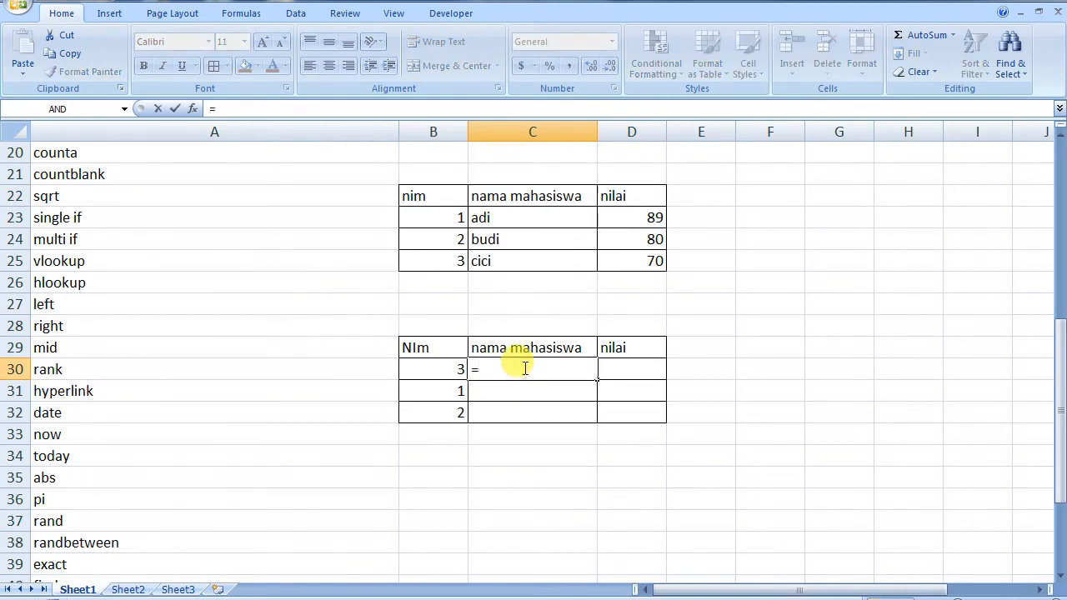
type("vl")
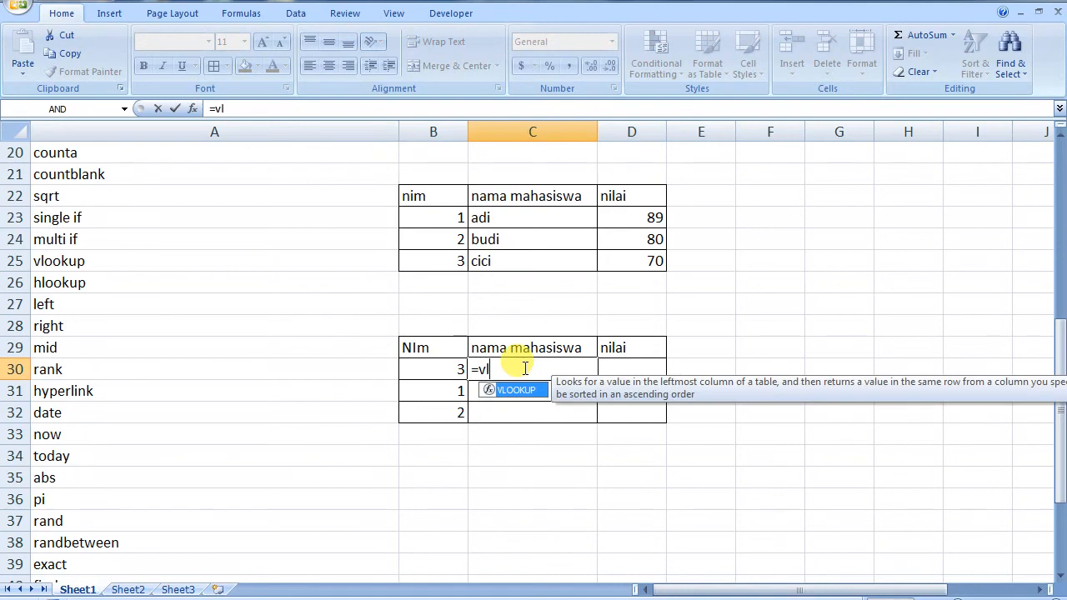
double_click(517, 390)
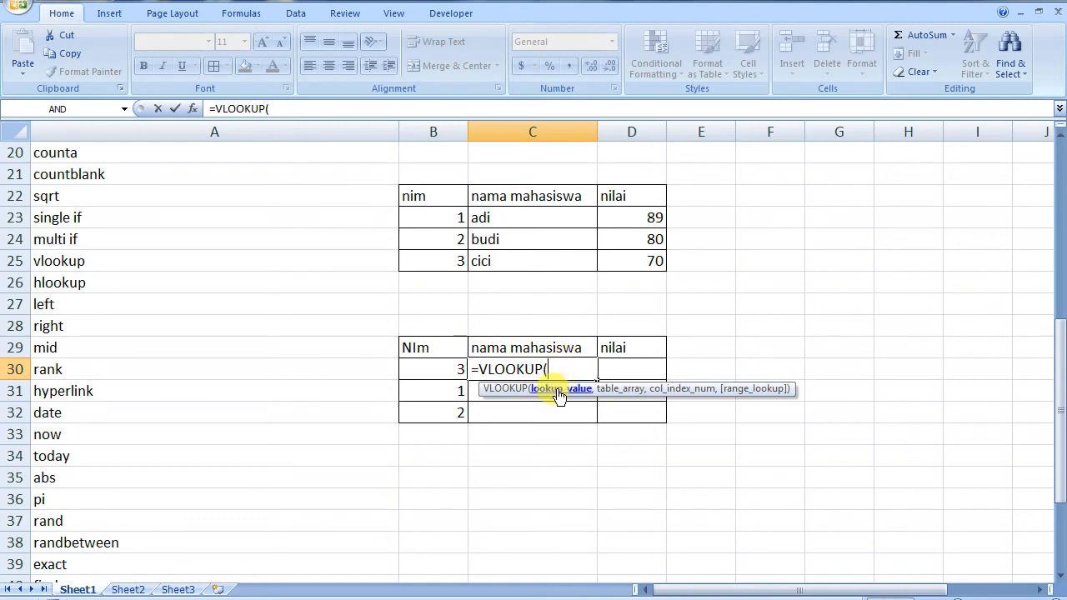
left_click(438, 371)
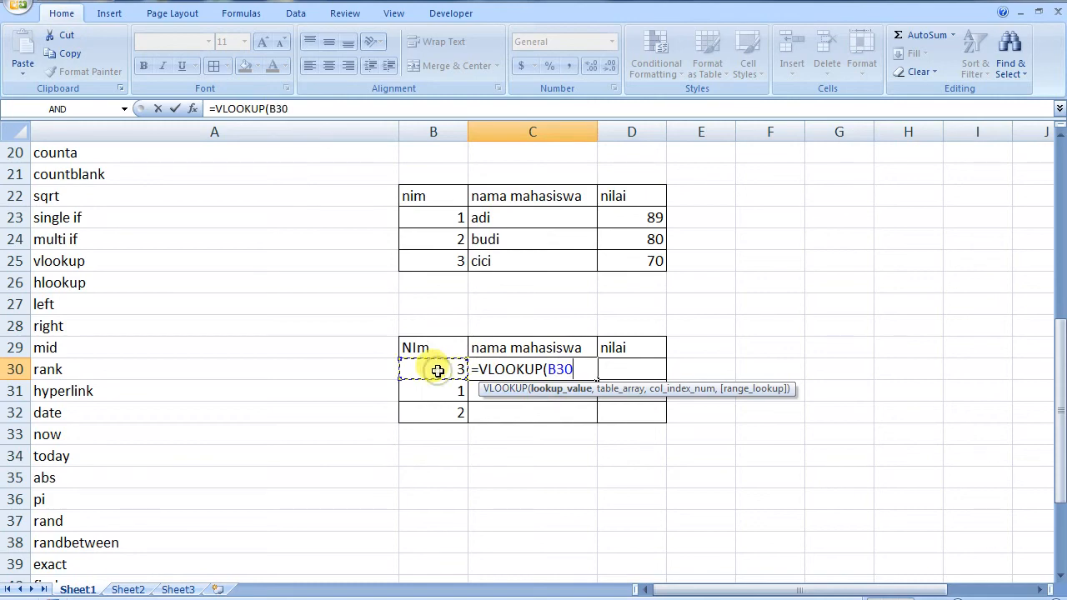
type(",")
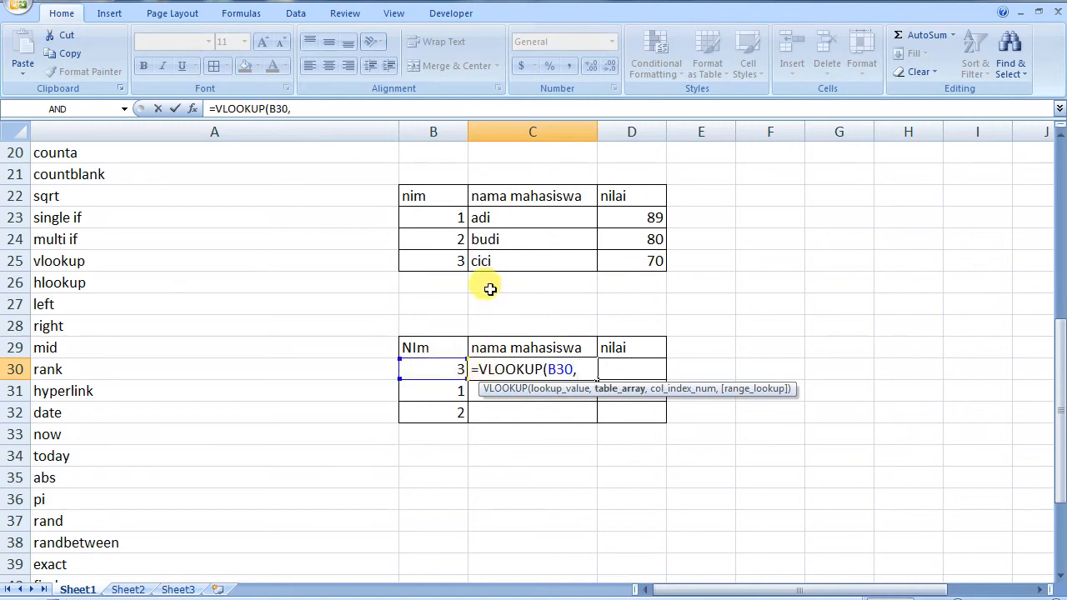
left_click_drag(435, 185, 624, 258)
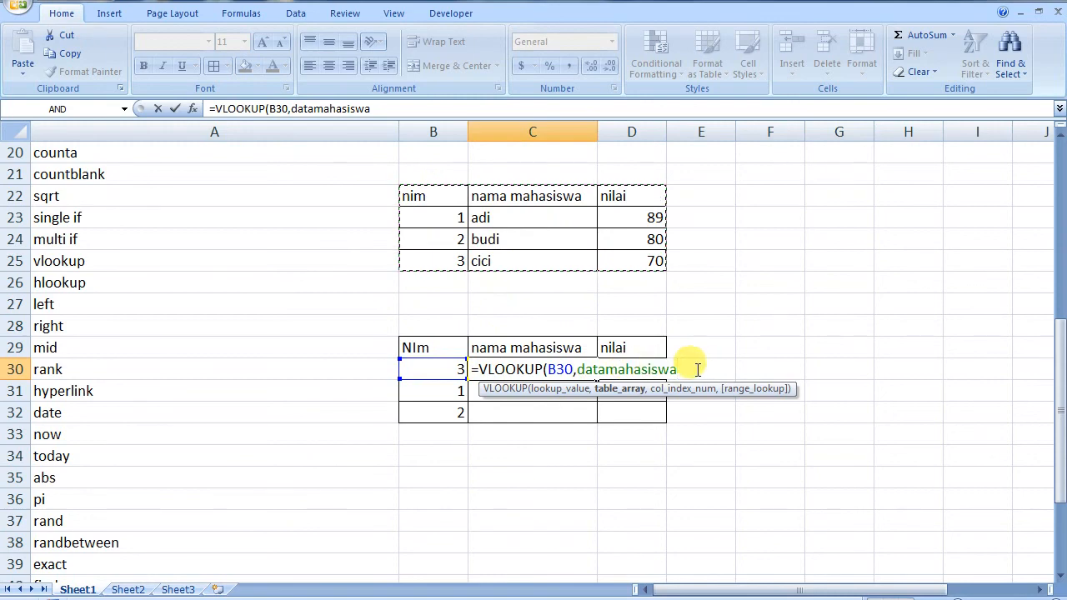
type(",")
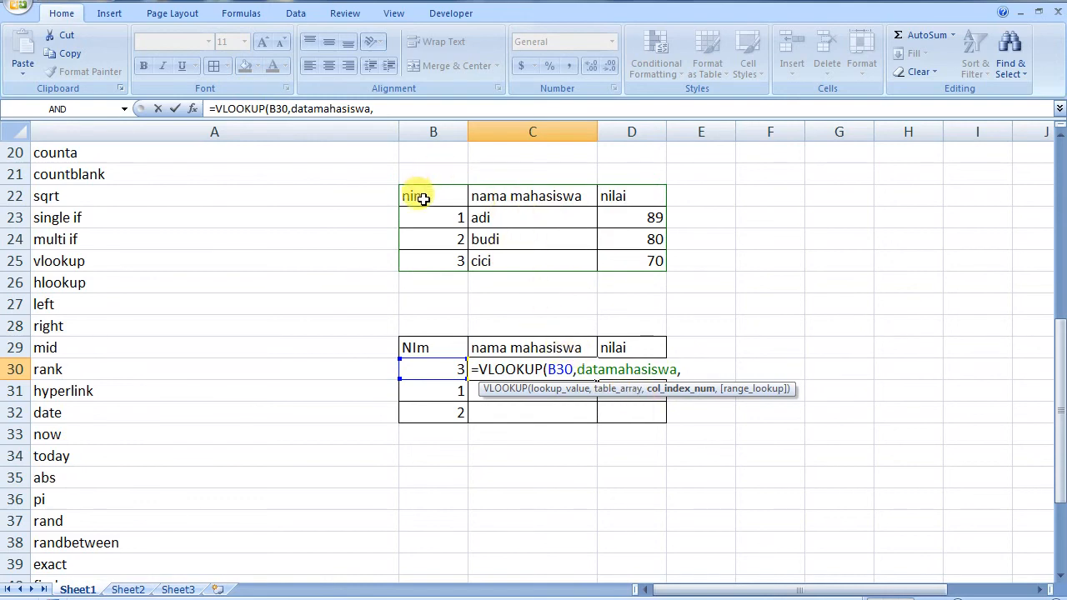
type("2")
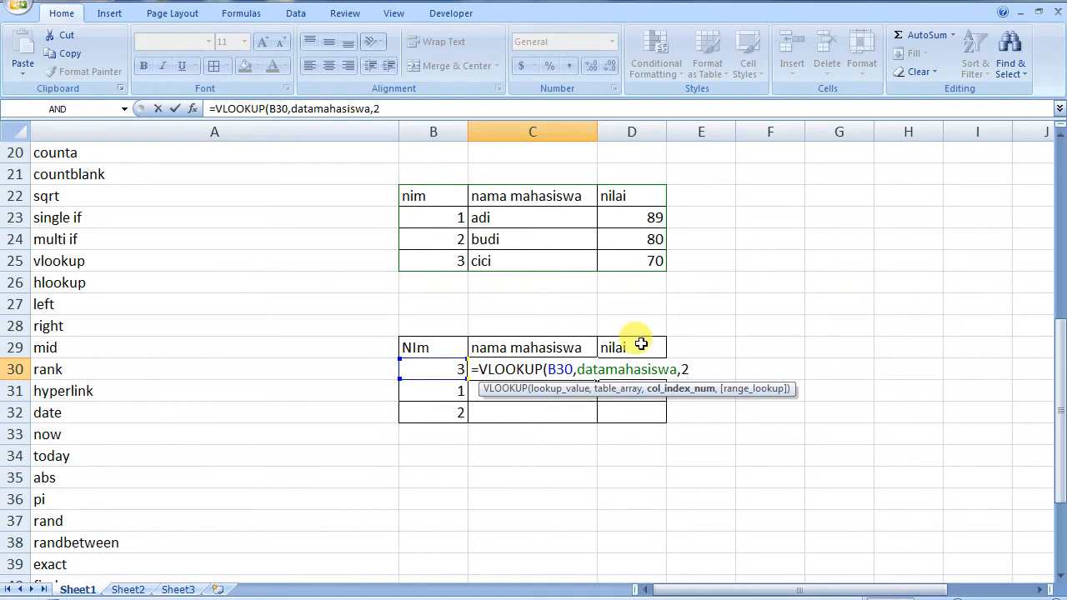
type(",")
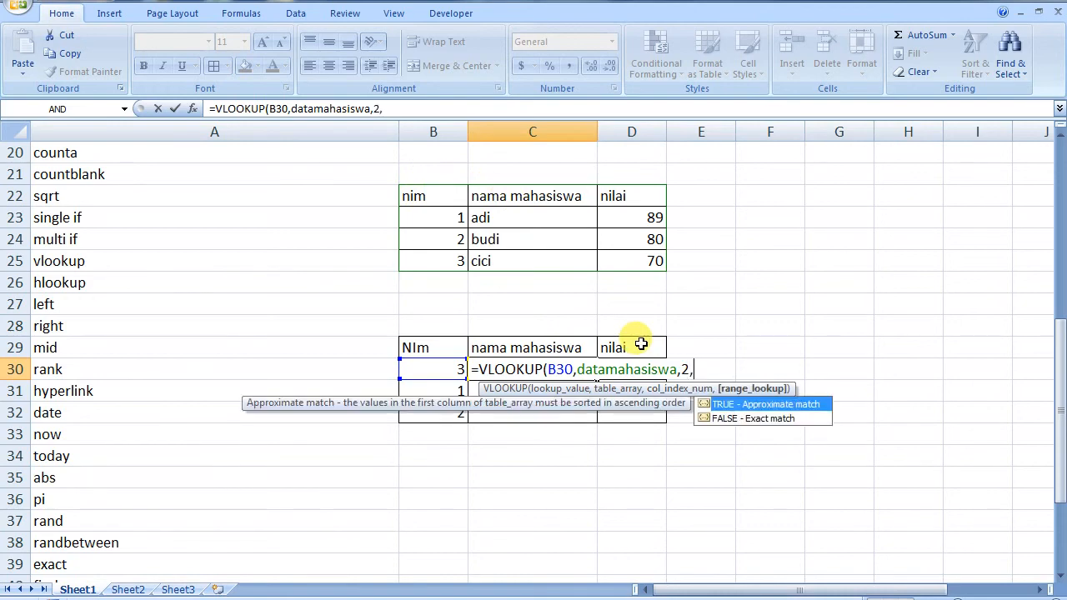
type("0)")
key("Return")
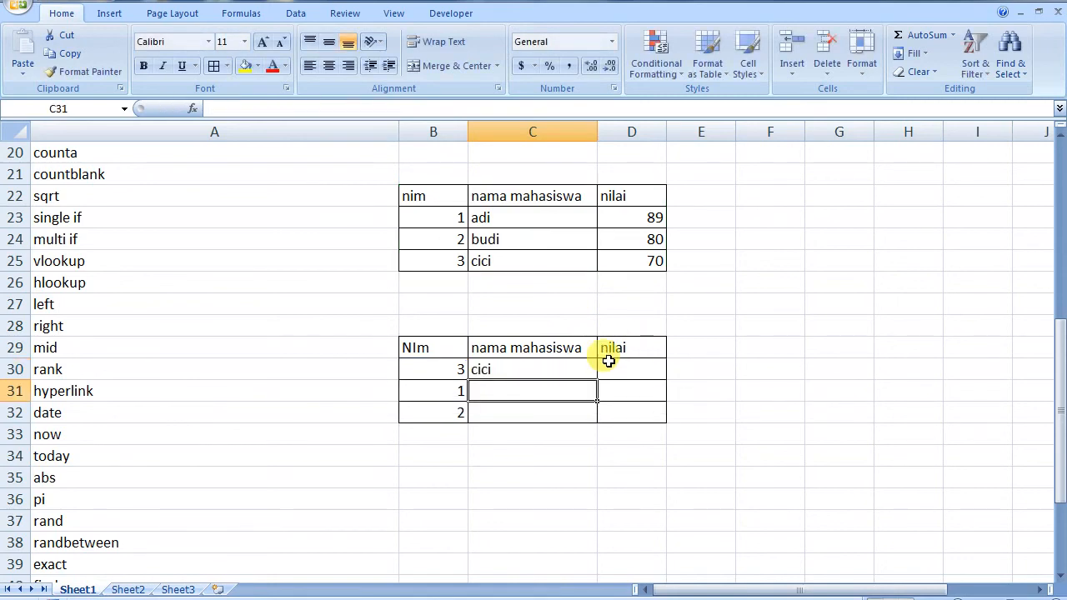
Copy the lookup into D30 and edit it to =VLOOKUP(B30,datamahasiswa,3,0), returning 70
left_click(527, 370)
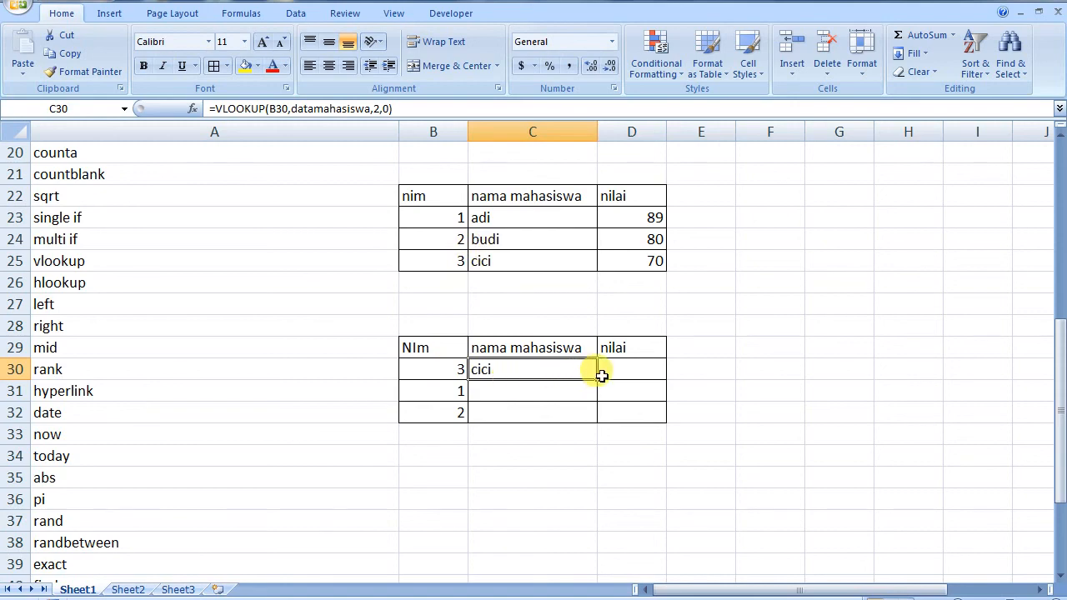
left_click_drag(601, 376, 651, 384)
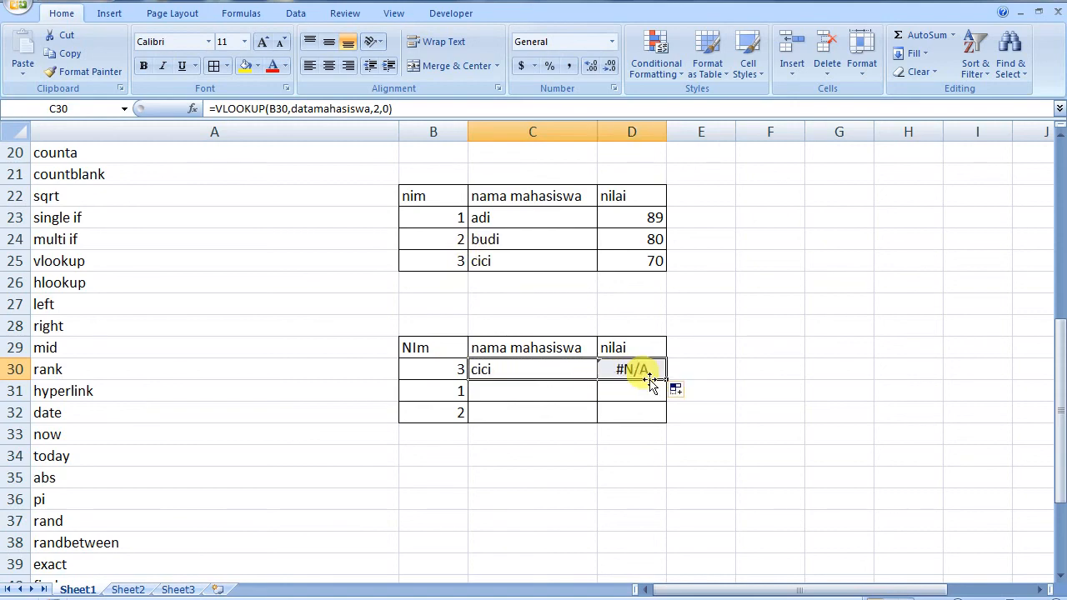
double_click(634, 367)
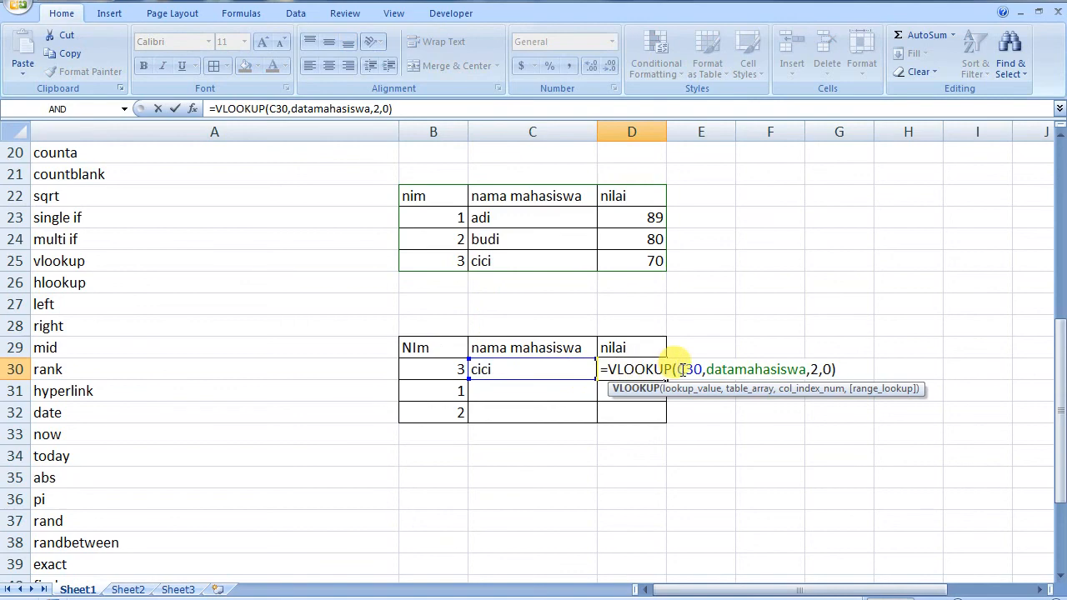
double_click(689, 369)
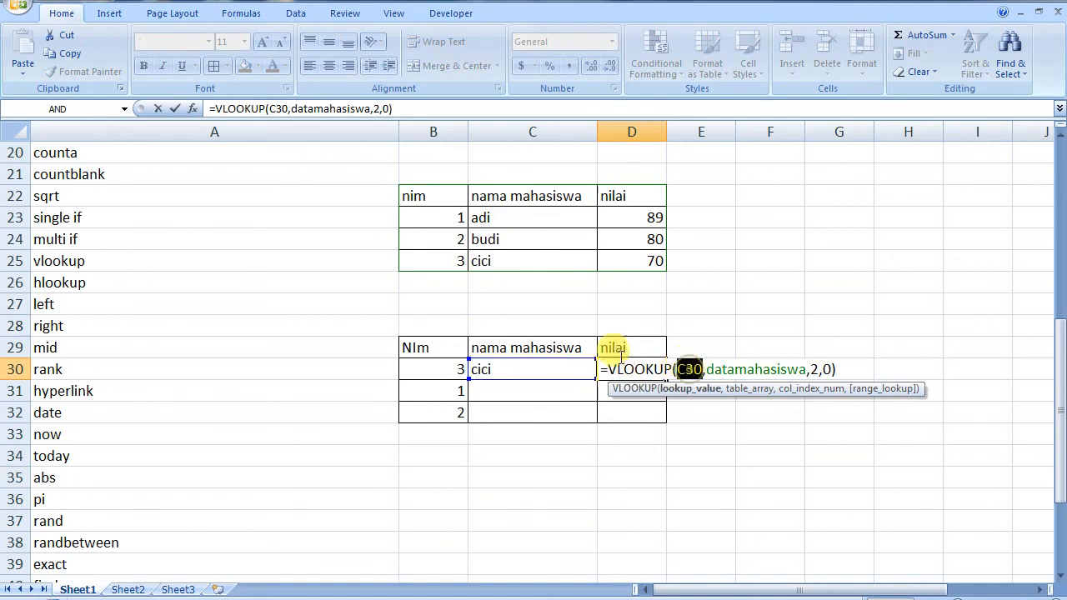
left_click(448, 367)
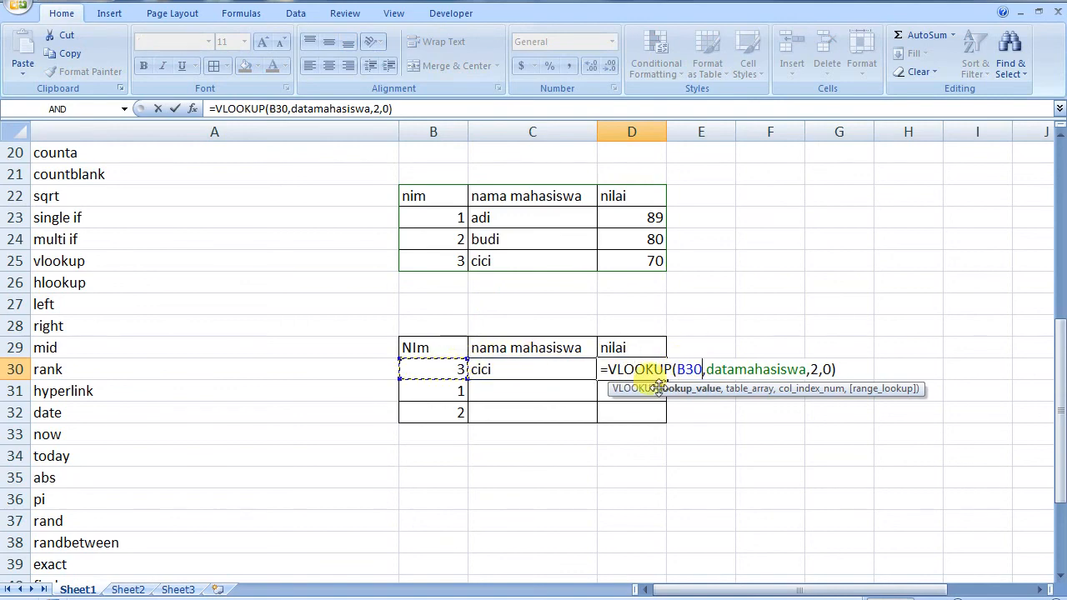
left_click(818, 371)
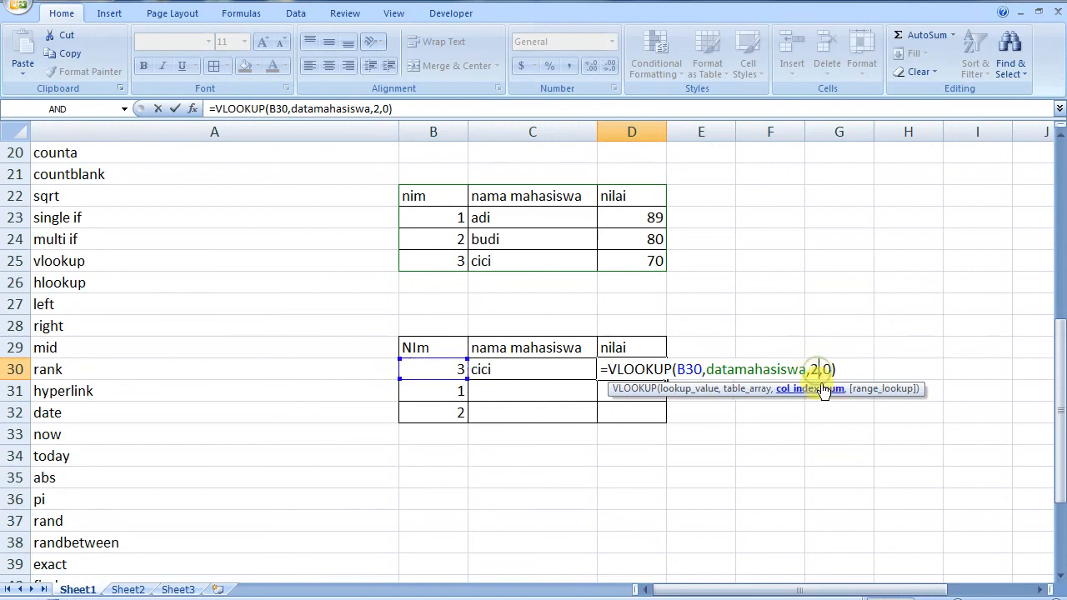
left_click_drag(819, 371, 811, 371)
type("3")
key("Return")
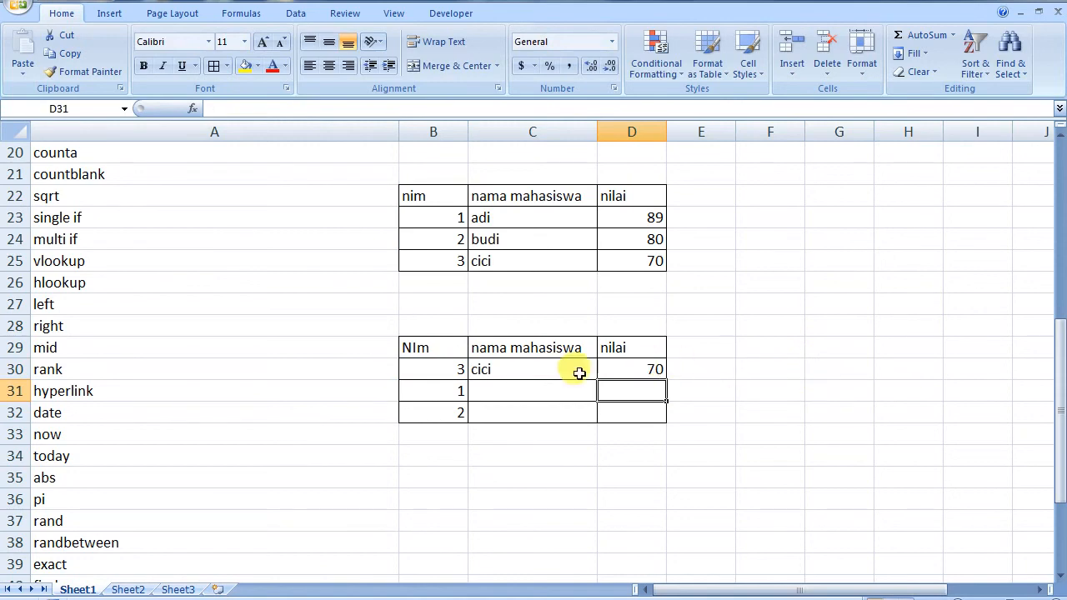
Check the formulas in B30:D30 and select both lookups C30:D30
left_click(445, 374)
left_click(531, 376)
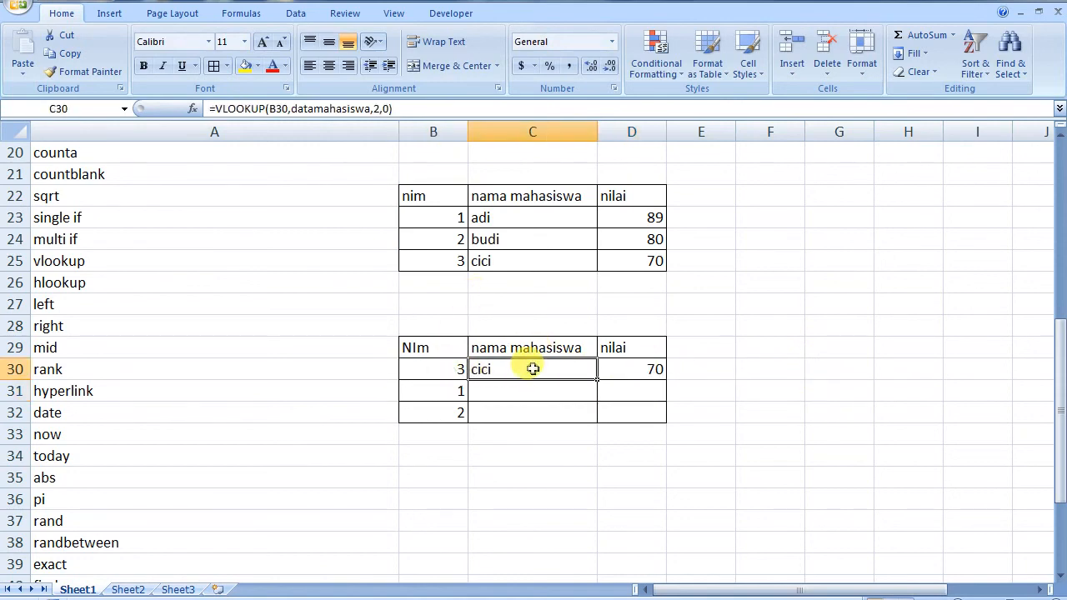
left_click(643, 368)
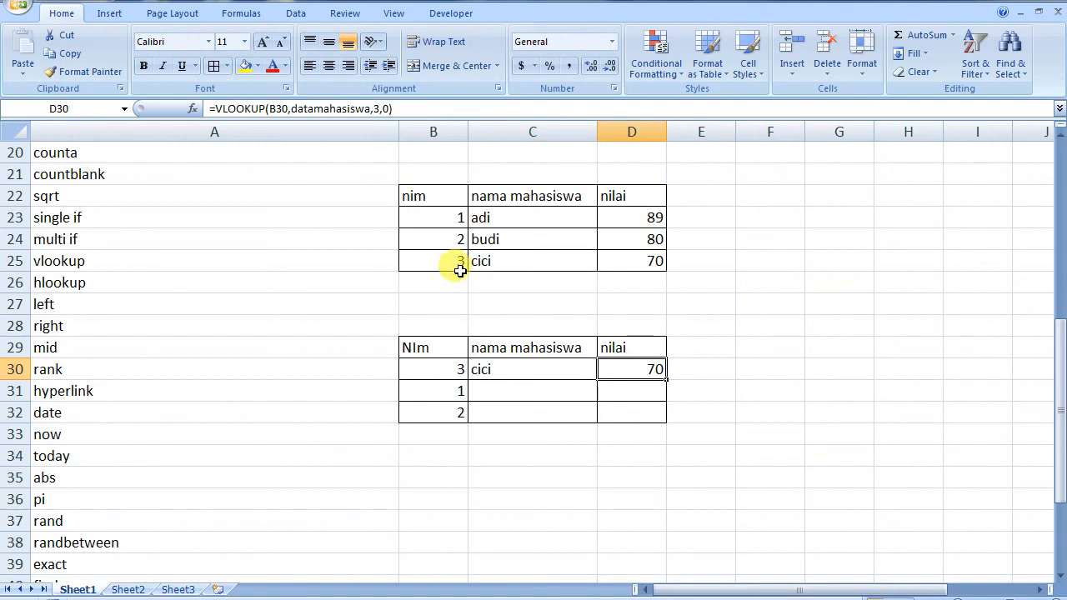
left_click_drag(514, 369, 666, 421)
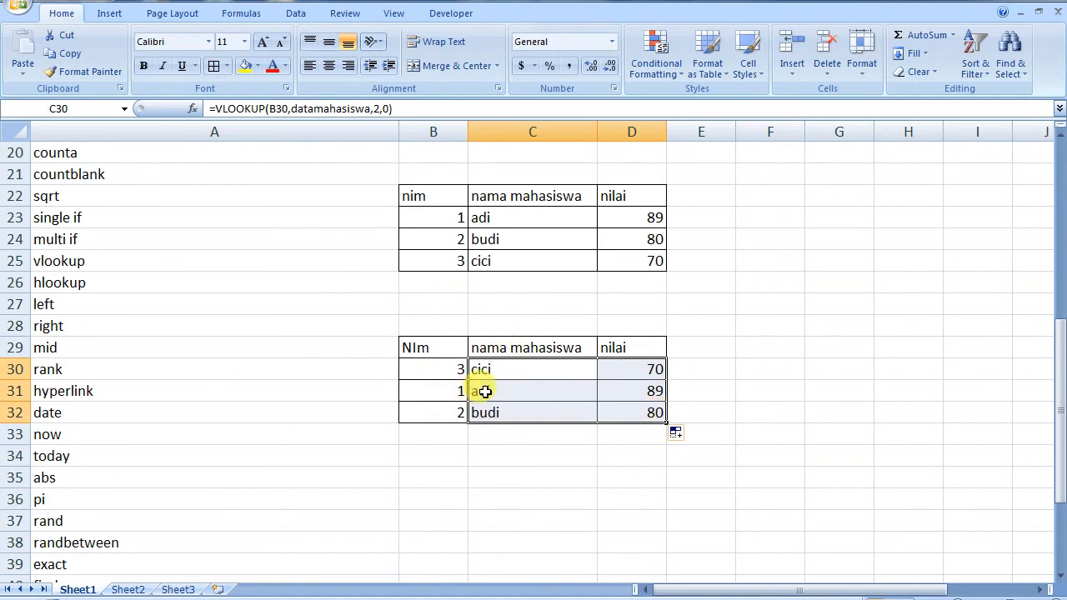
Deselect the filled lookups in C30:D32 and review C30's name formula
left_click(548, 451)
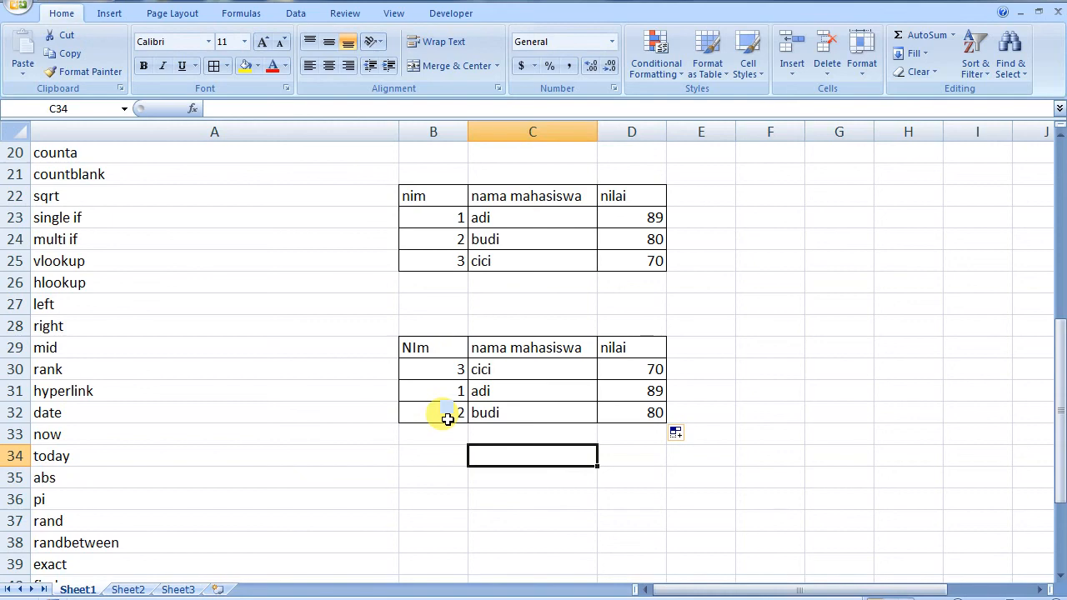
left_click(522, 369)
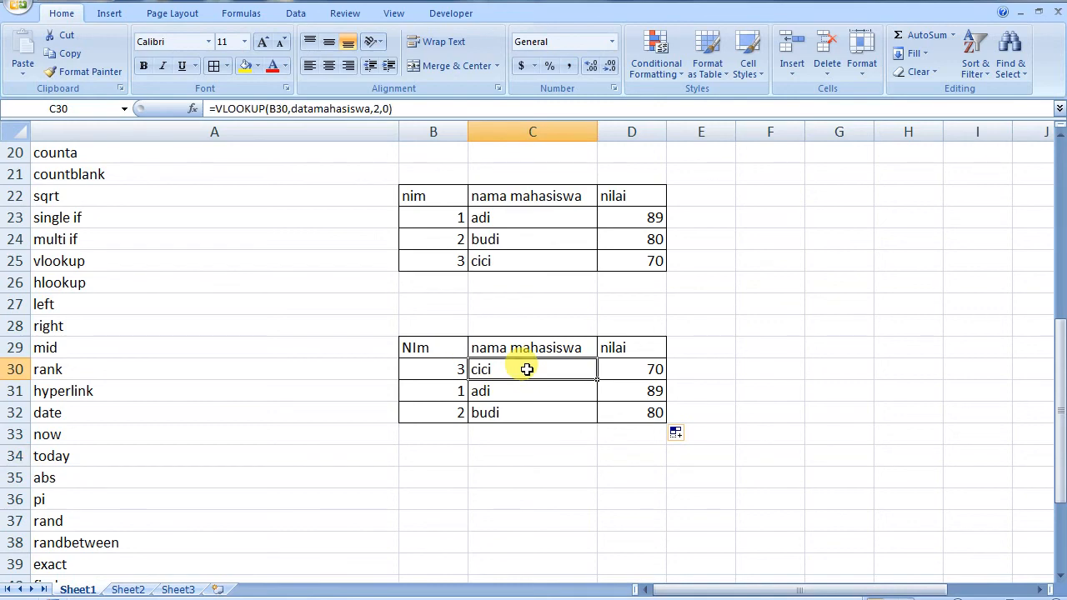
double_click(508, 217)
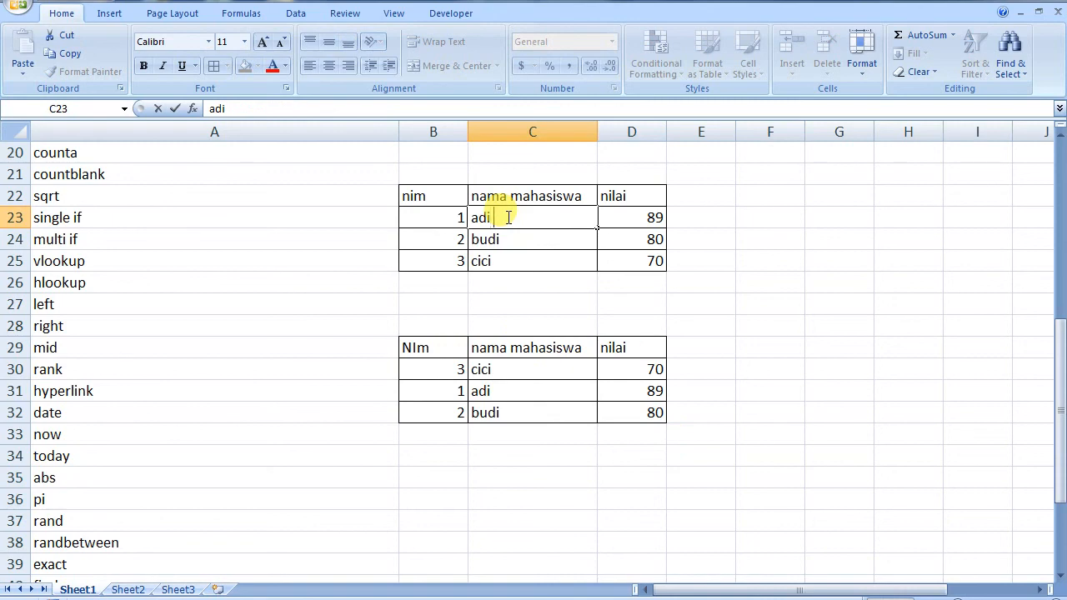
left_click(768, 258)
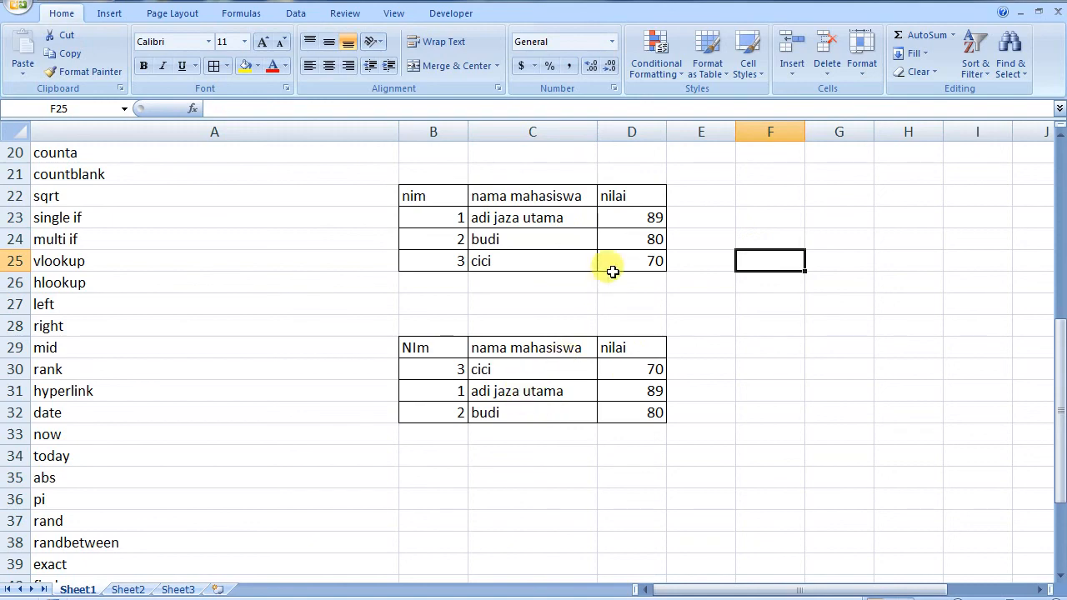
Change the first student's score in D23 from 89 to 100
left_click(639, 213)
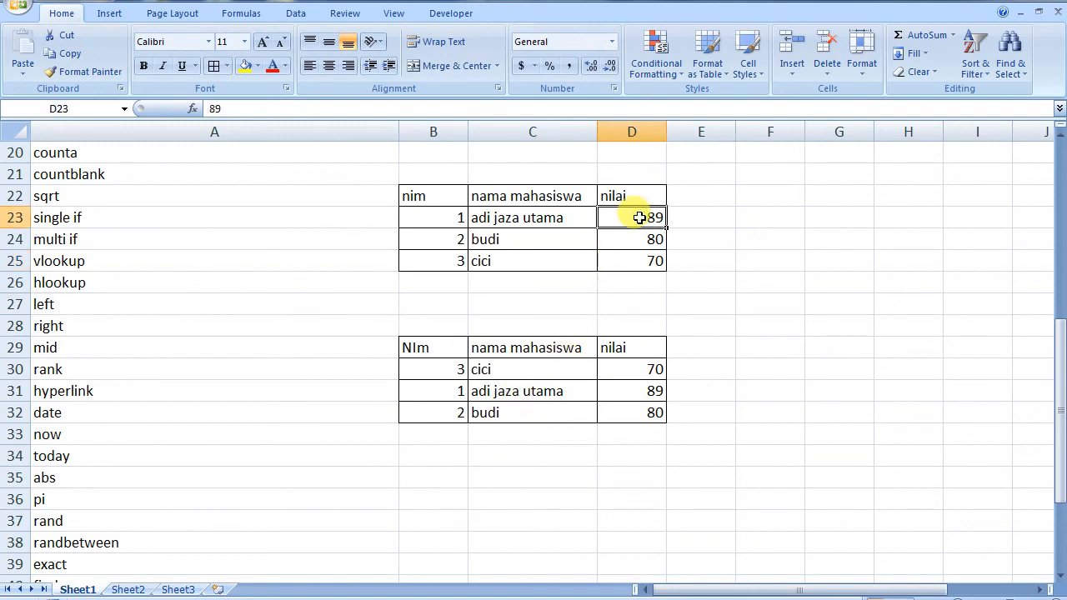
type("100")
key("Return")
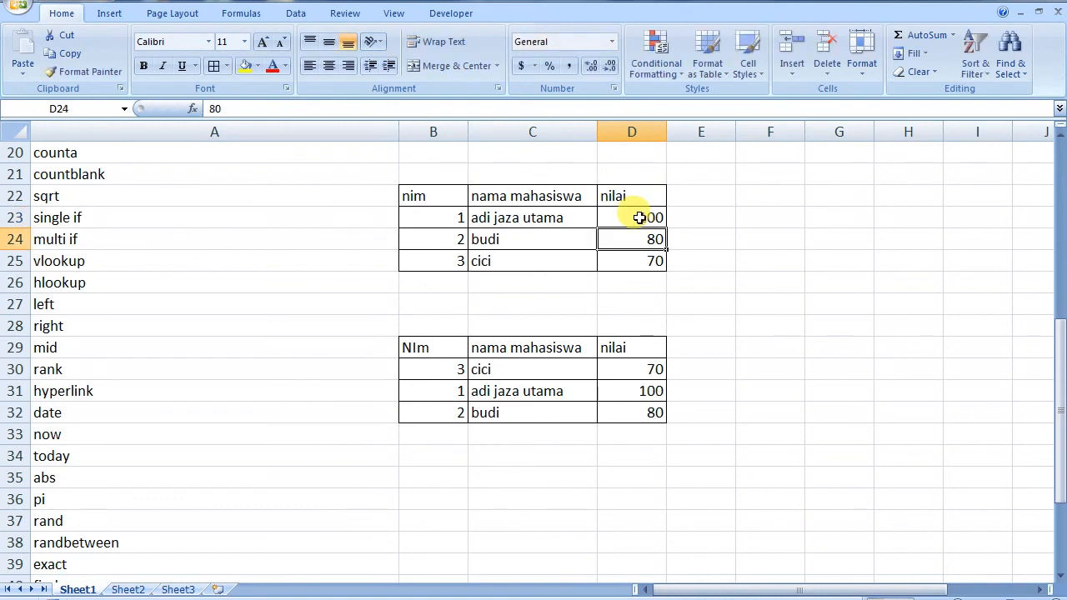